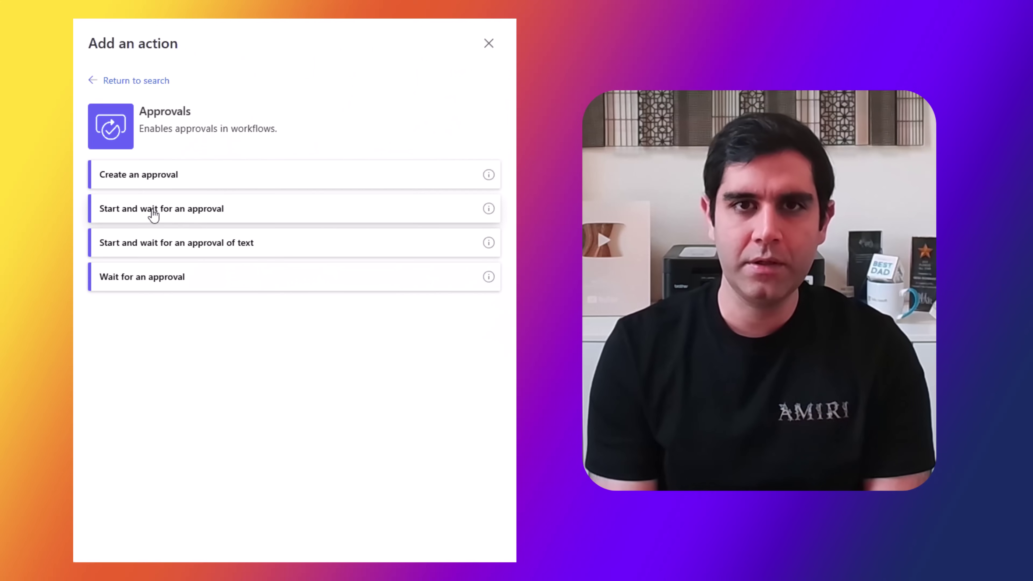
# - Set the approval type to Sequential Approval
pyautogui.click(150, 212)
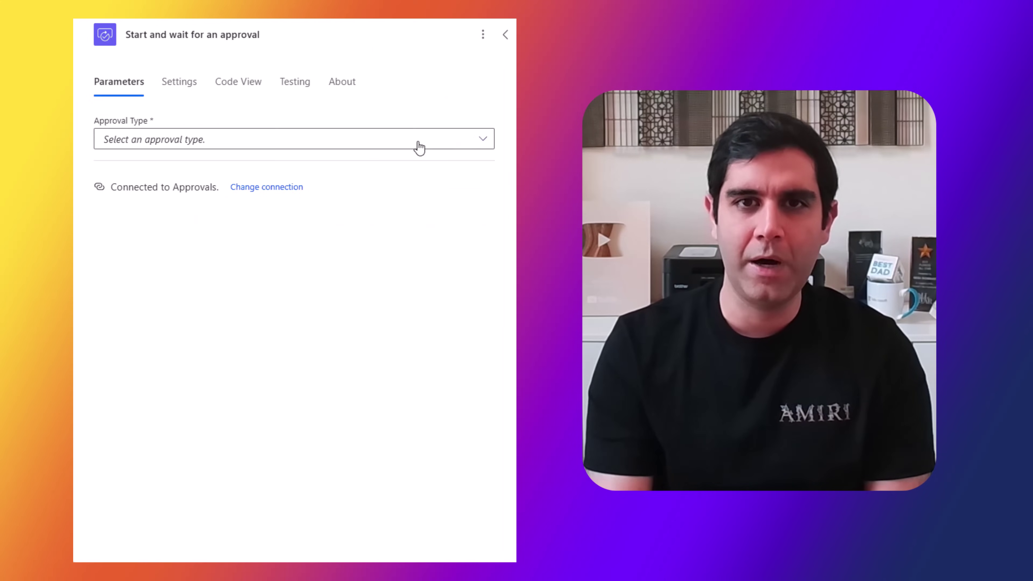
pyautogui.click(480, 138)
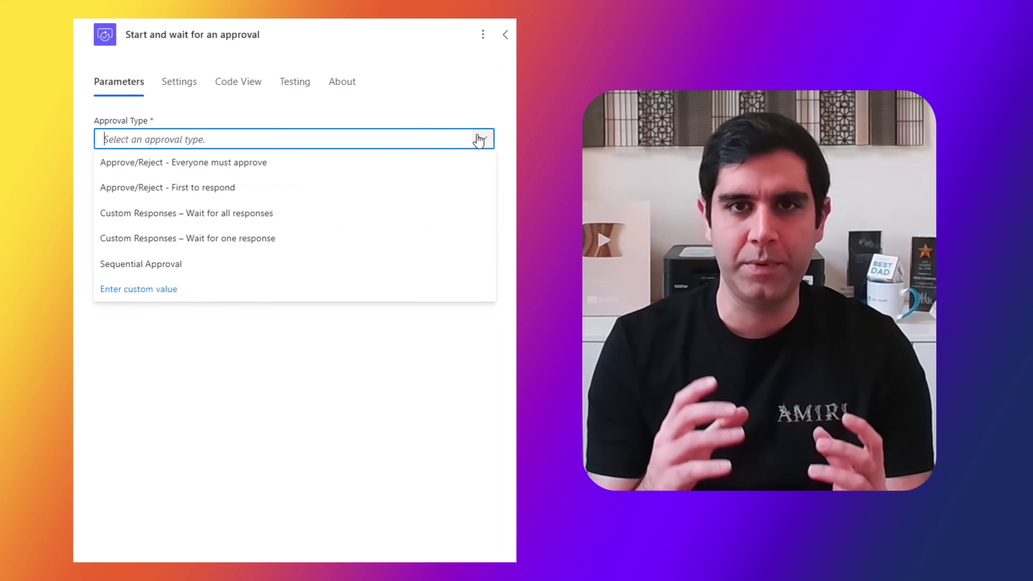
pyautogui.click(179, 266)
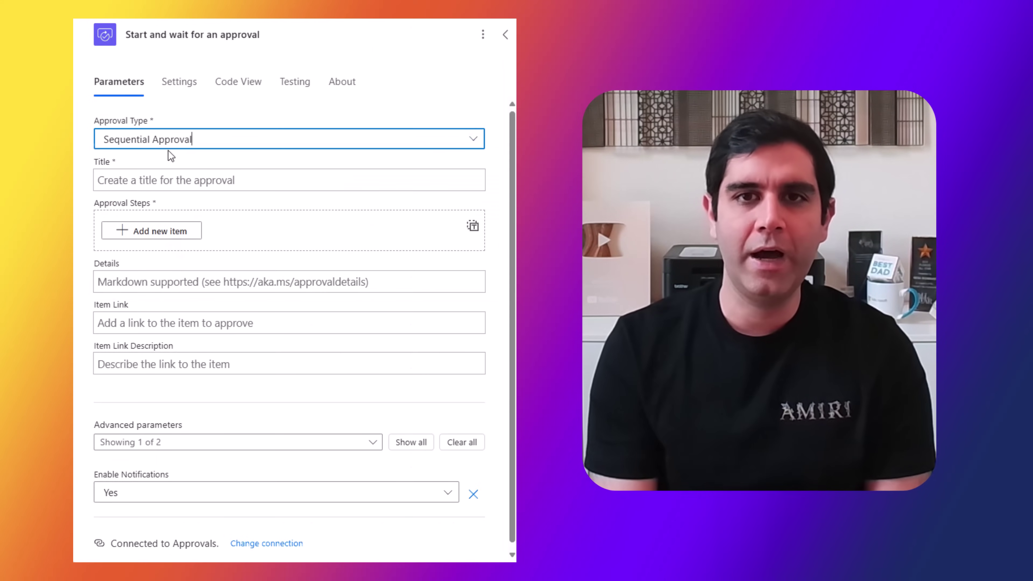
# - Add three approver steps with pasted e-mails and show Approval Steps as JSON text
pyautogui.click(147, 231)
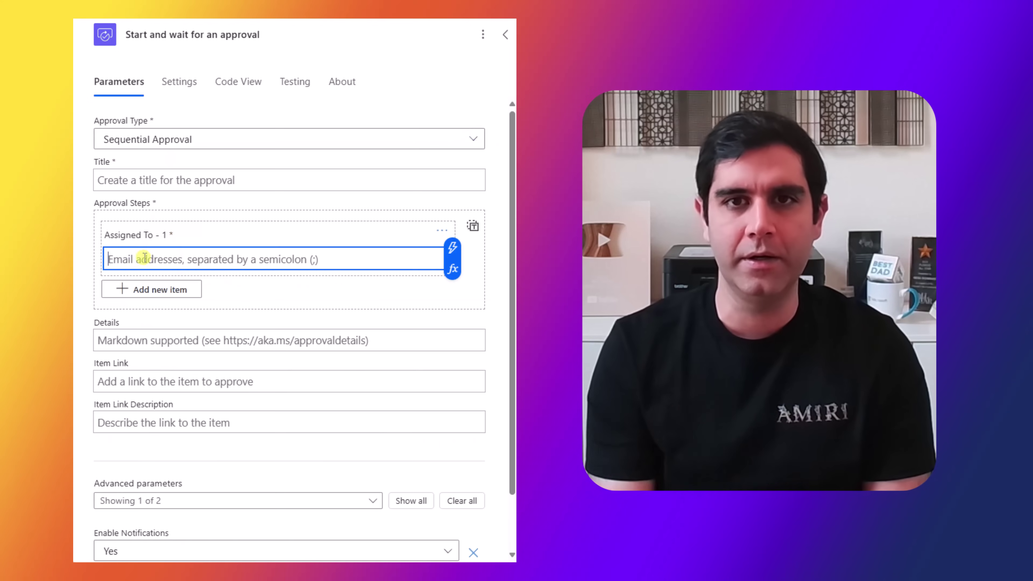
pyautogui.hotkey('ctrl', 'v')
pyautogui.click(150, 289)
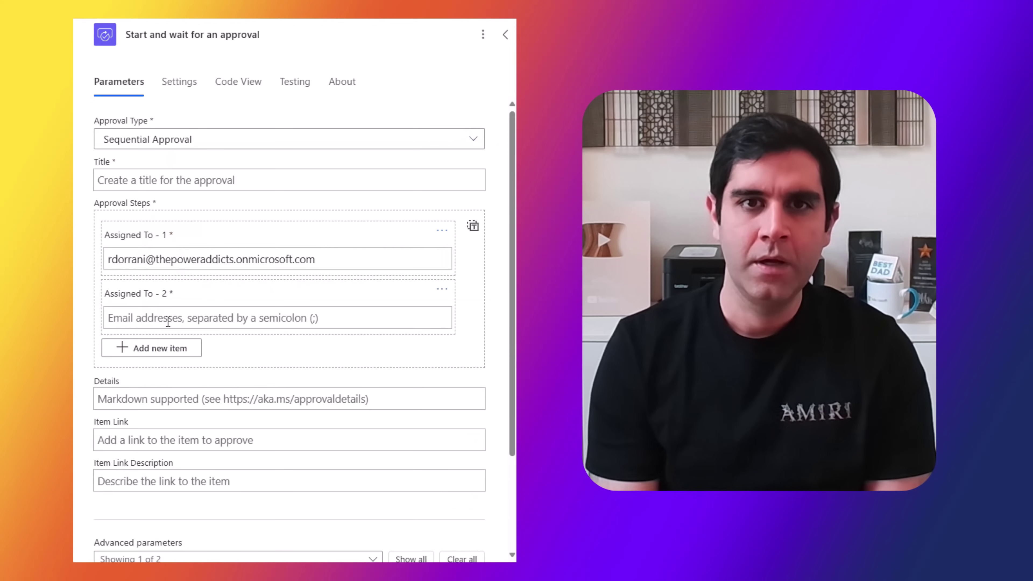
pyautogui.click(149, 318)
pyautogui.hotkey('ctrl', 'v')
pyautogui.click(166, 349)
pyautogui.click(157, 377)
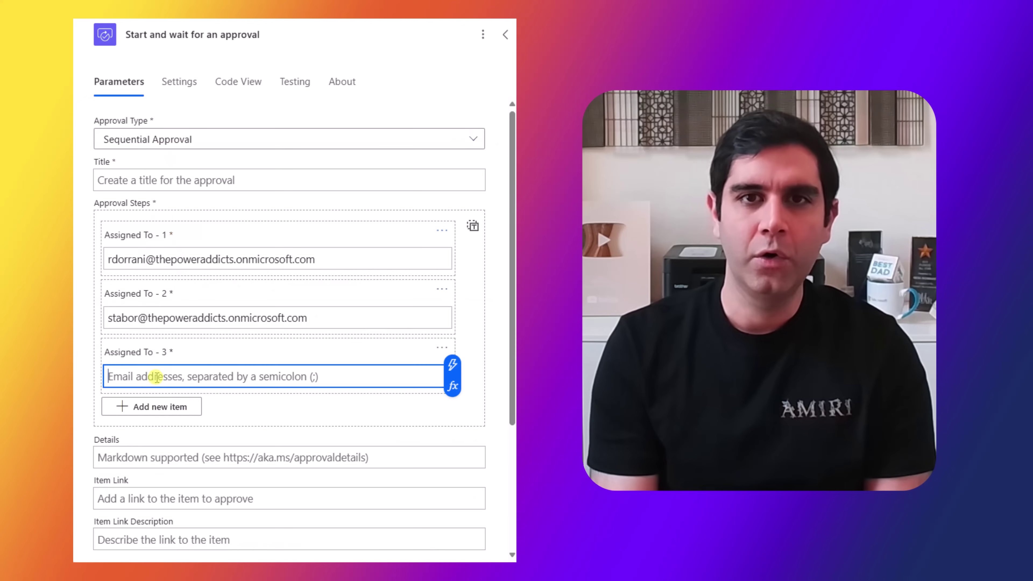
pyautogui.hotkey('ctrl', 'v')
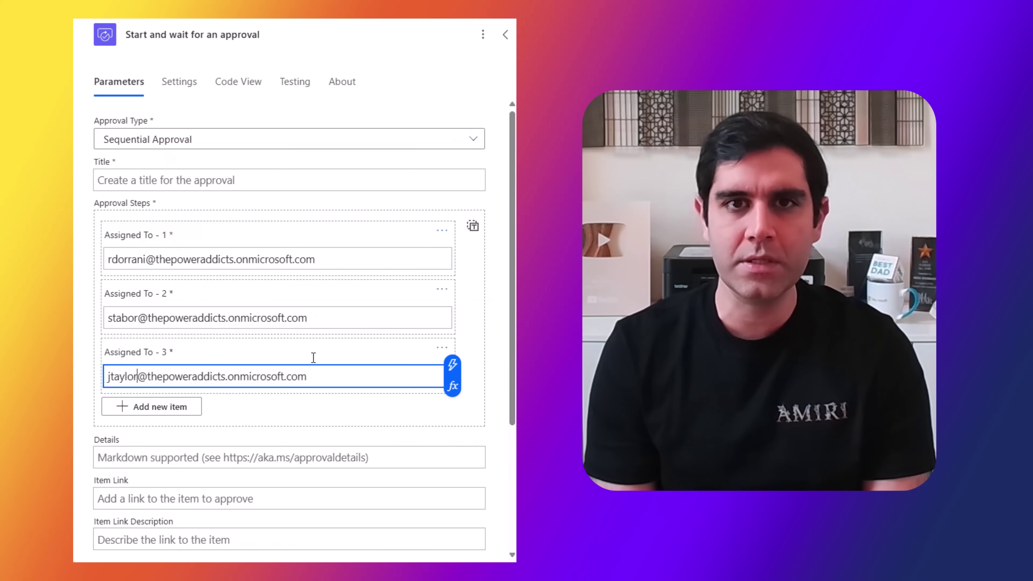
pyautogui.click(473, 226)
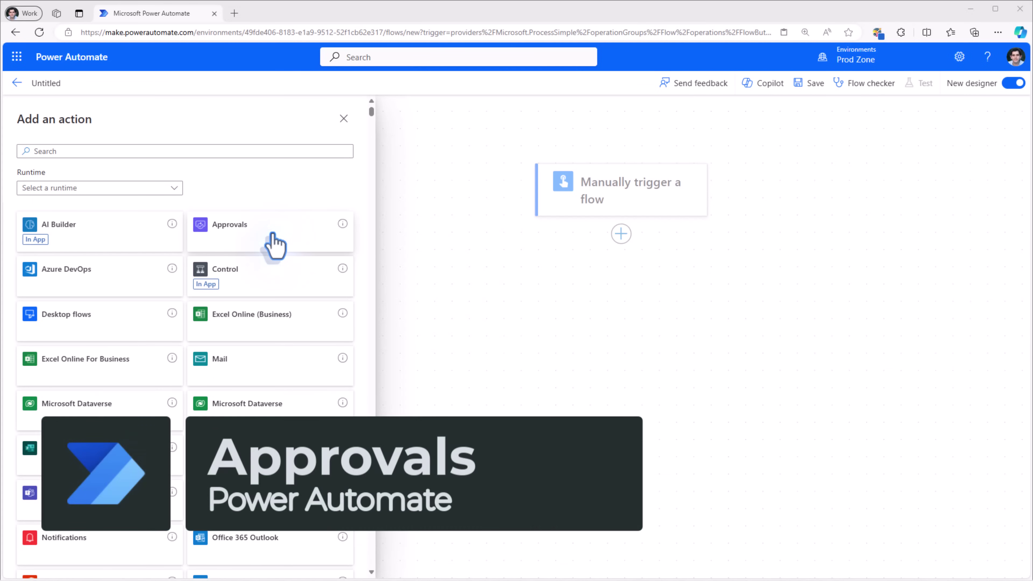
# - Add the Approvals connector's 'Start and wait for an approval' action
pyautogui.click(274, 244)
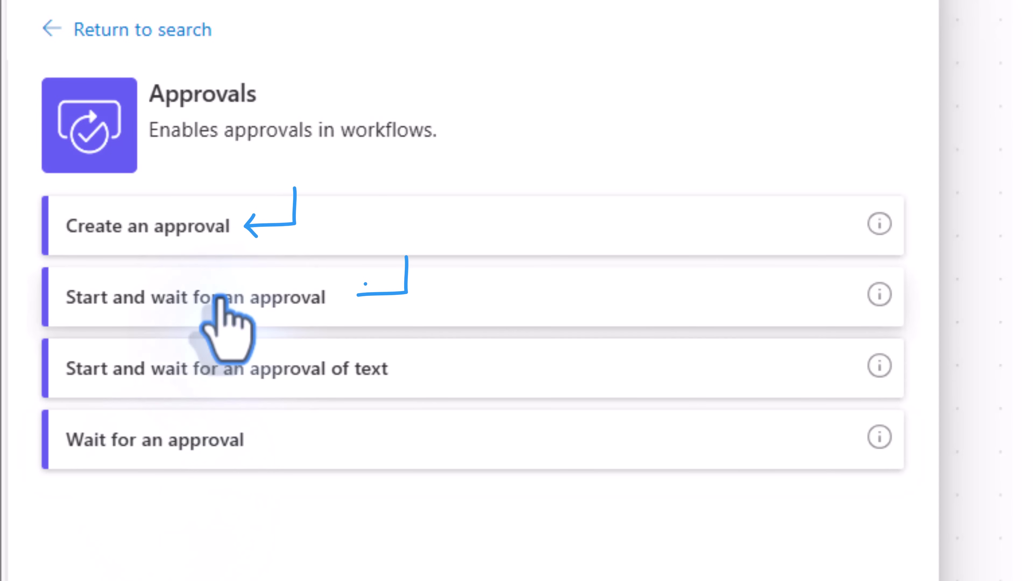
pyautogui.click(221, 299)
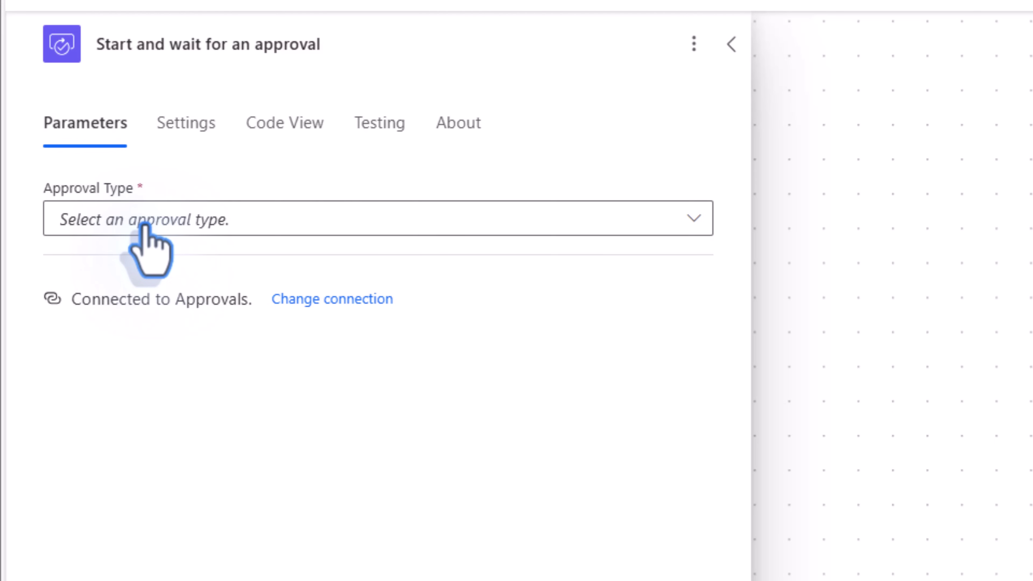
# - Choose Sequential Approval, title it 'Sample approval', and add an empty first approver step
pyautogui.click(145, 225)
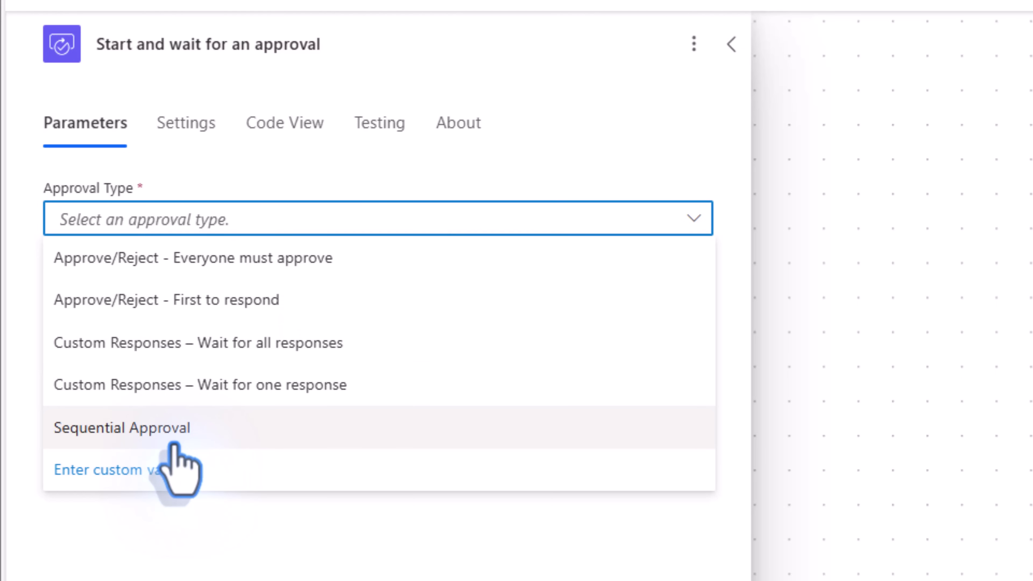
pyautogui.click(131, 426)
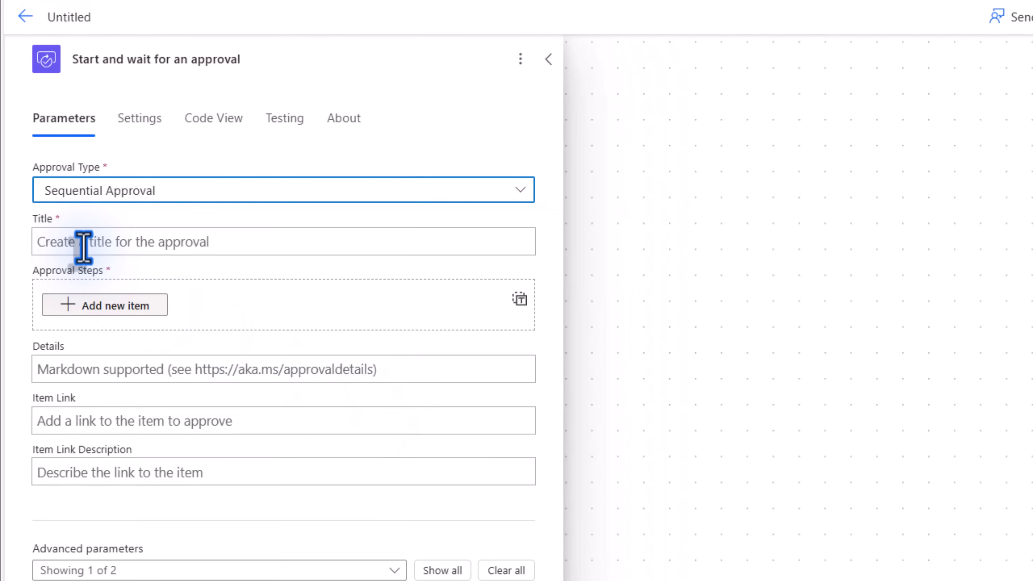
pyautogui.click(82, 245)
pyautogui.write('Sample approval')
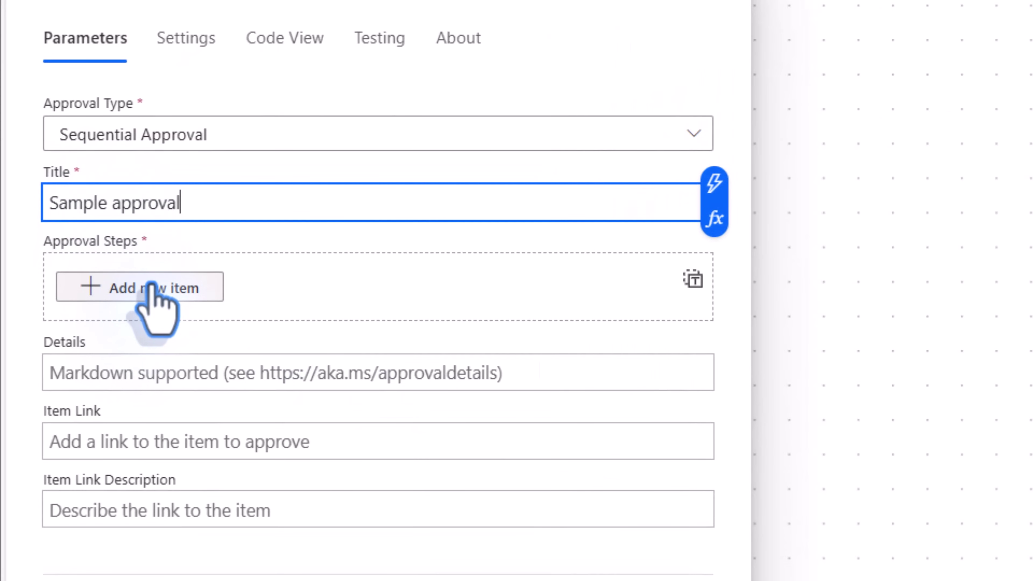
pyautogui.click(141, 289)
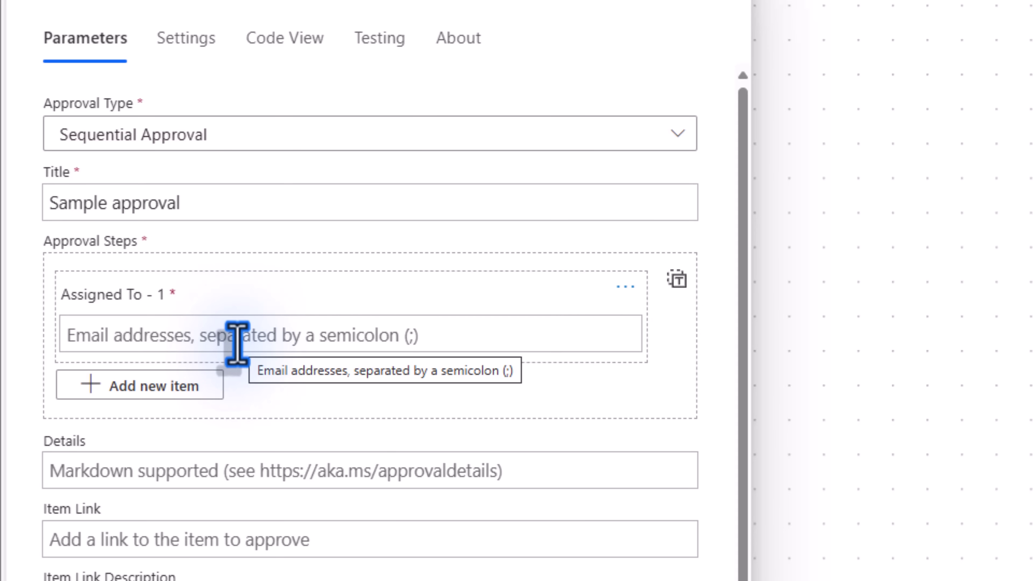
# - Enter the first approver's e-mail address in the first Assigned To step
pyautogui.click(237, 344)
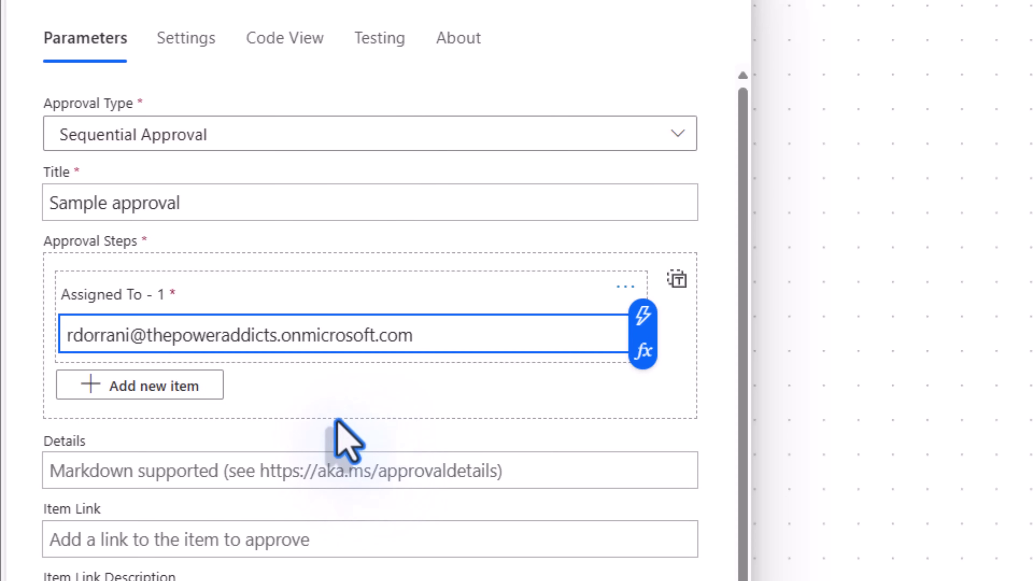
pyautogui.click(183, 393)
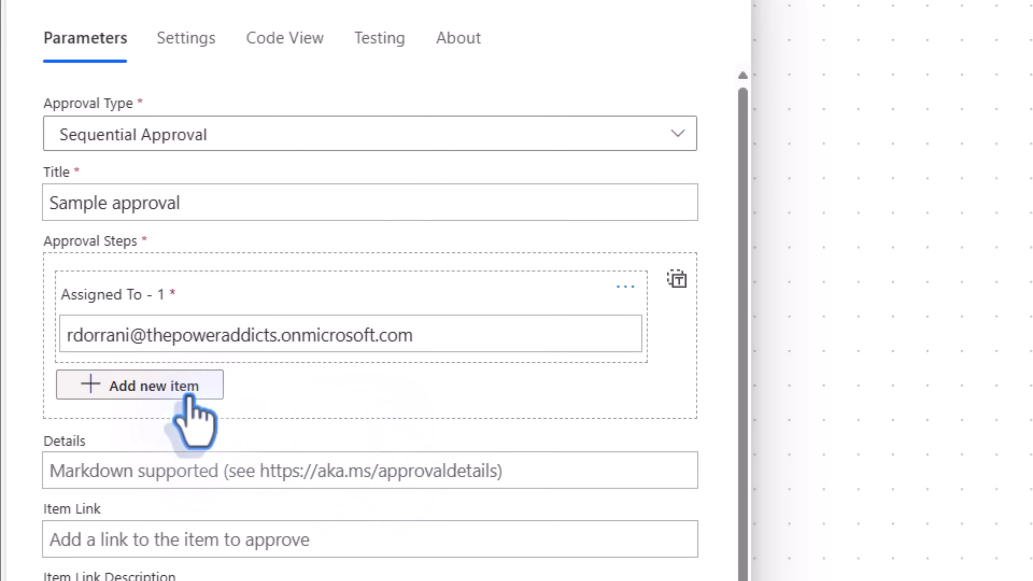
# - Add a second approval step with the second approver's pasted e-mail address
pyautogui.click(167, 391)
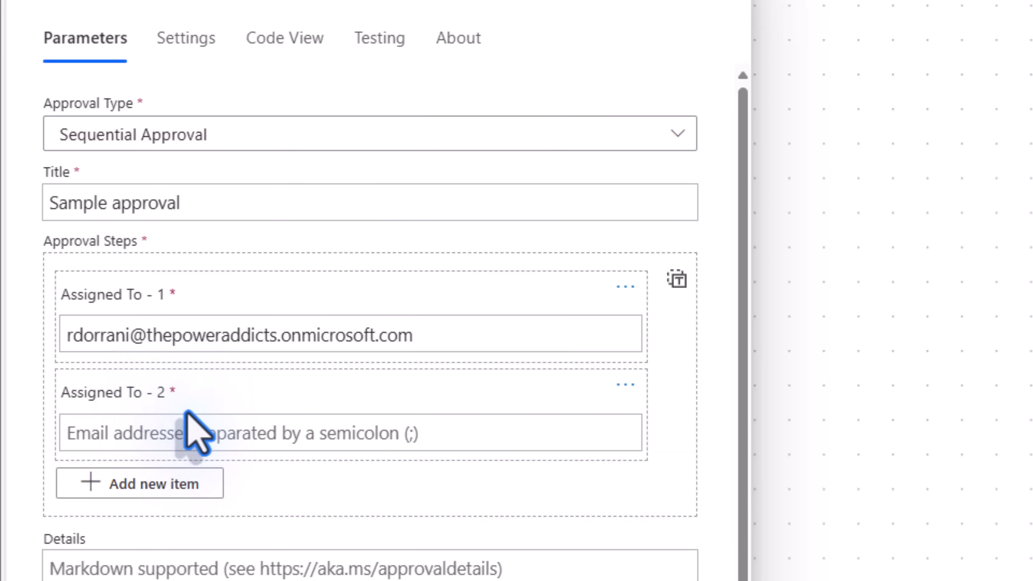
pyautogui.click(134, 442)
pyautogui.hotkey('ctrl', 'v')
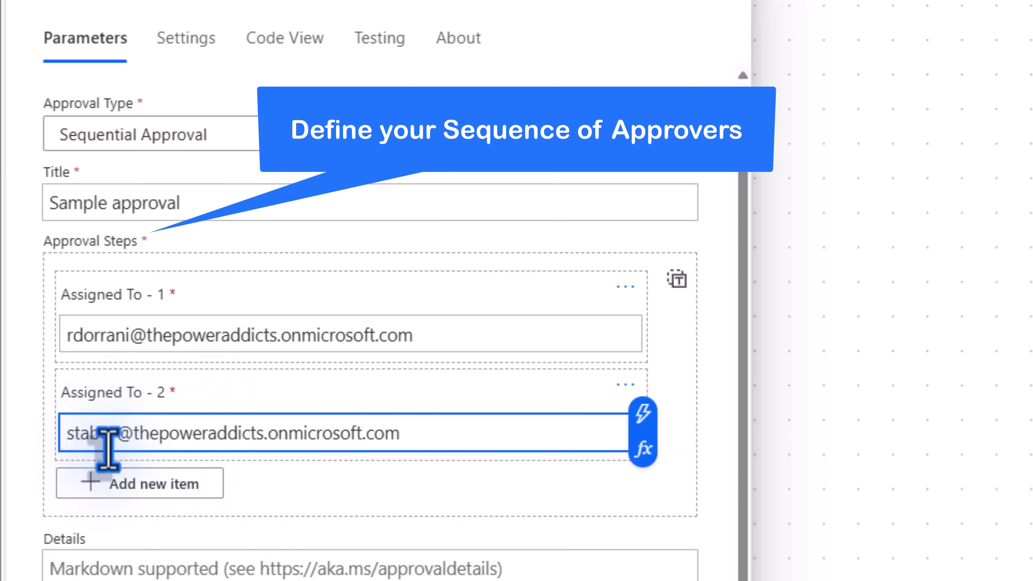
pyautogui.click(463, 486)
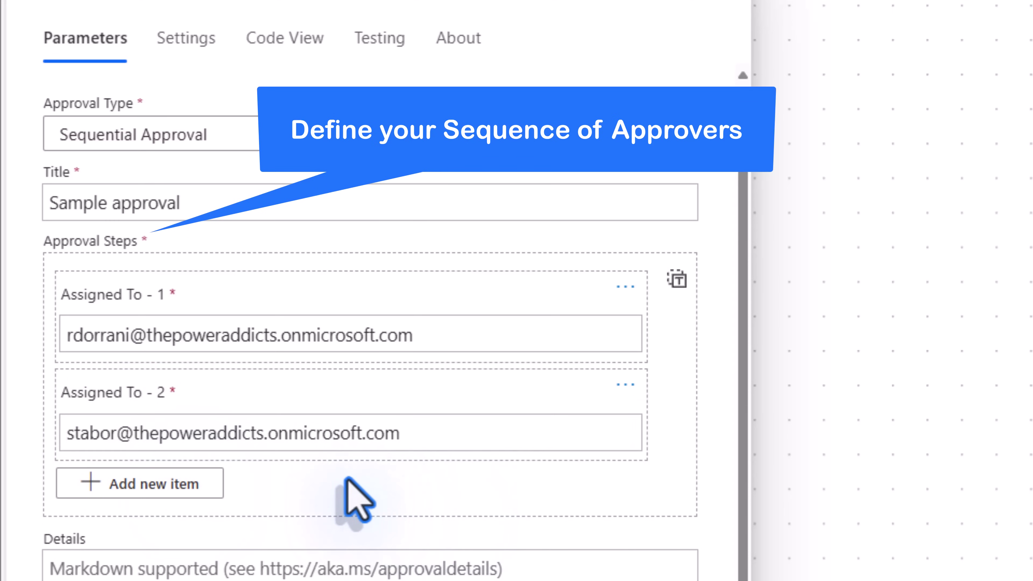
# - Remove the trailing semicolon from the first approver's e-mail address
pyautogui.click(438, 344)
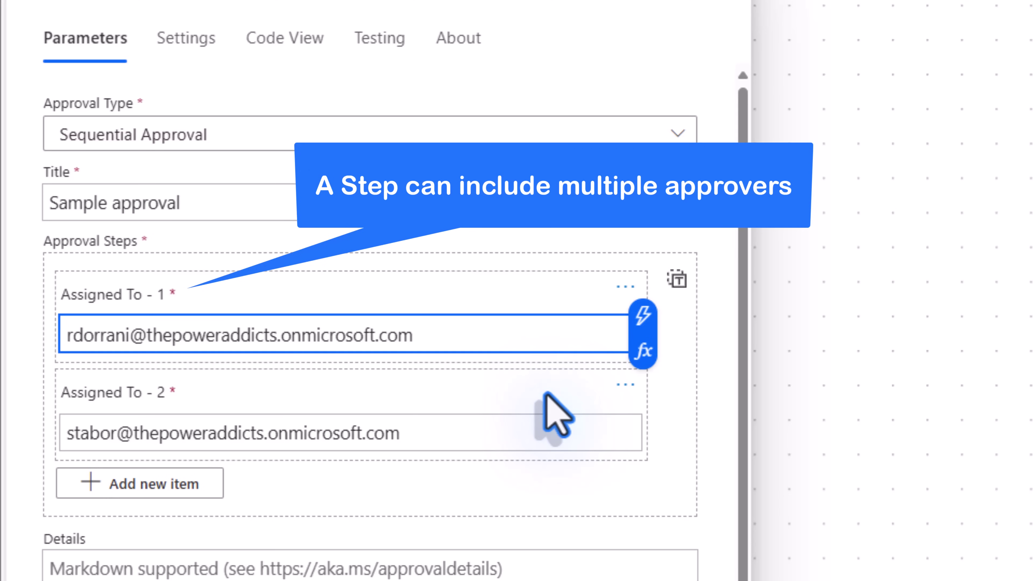
pyautogui.write(';')
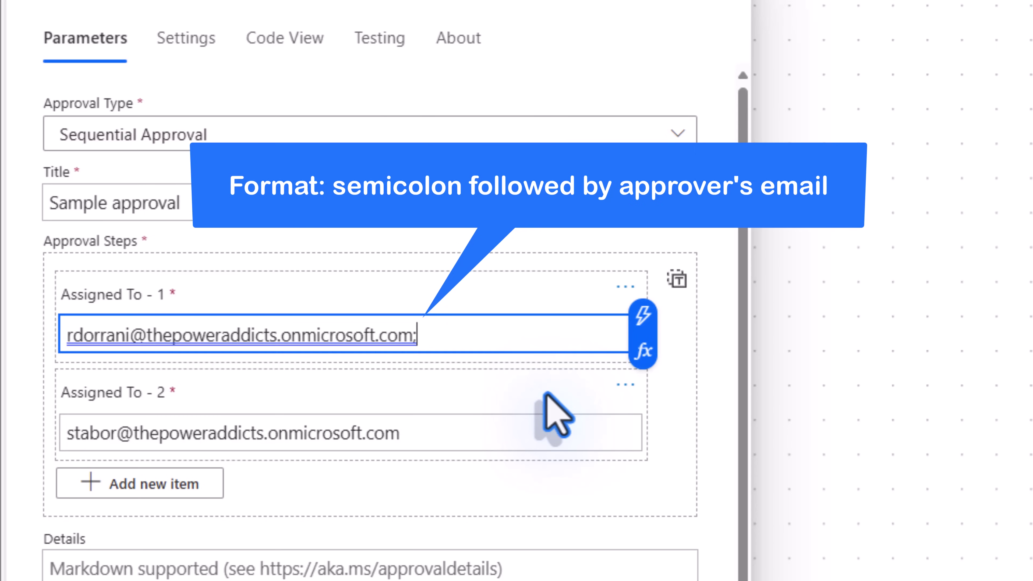
pyautogui.press('BackSpace')
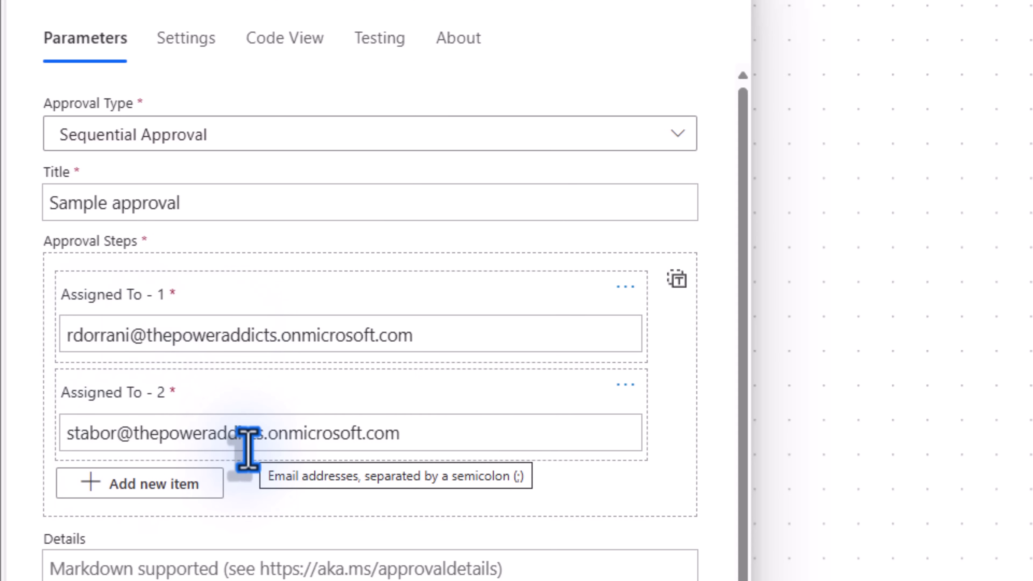
# - Save the flow and set up a manually triggered test
pyautogui.click(811, 85)
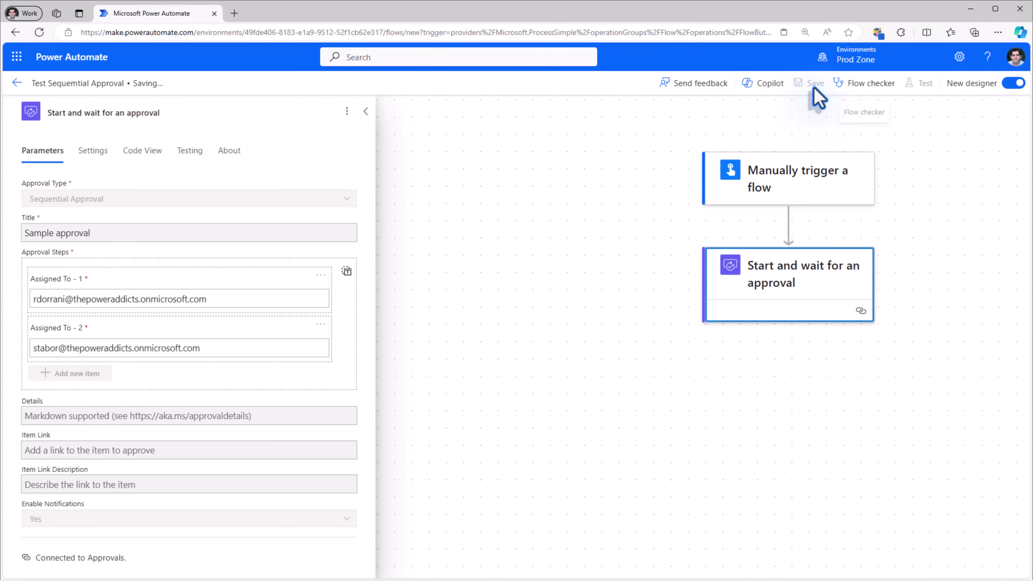
pyautogui.click(919, 85)
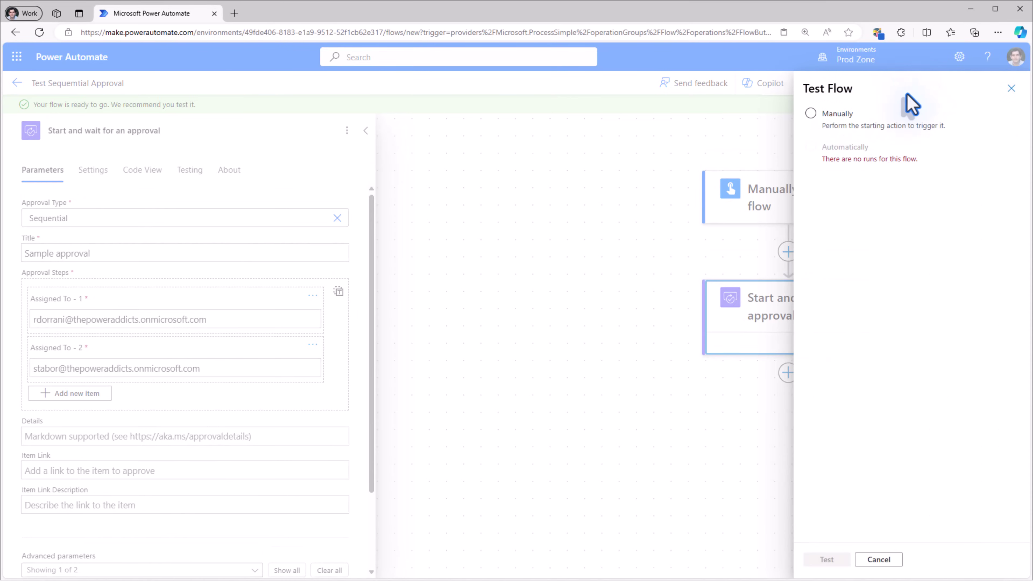
pyautogui.click(811, 114)
# - Run the test flow and open the Sample approval request e-mail in Outlook
pyautogui.click(826, 559)
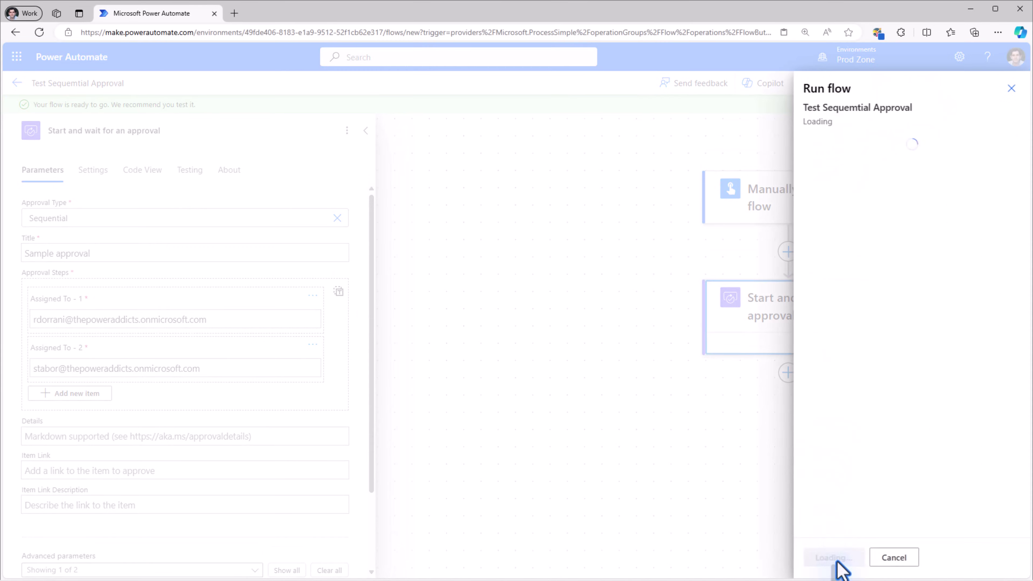
pyautogui.click(832, 558)
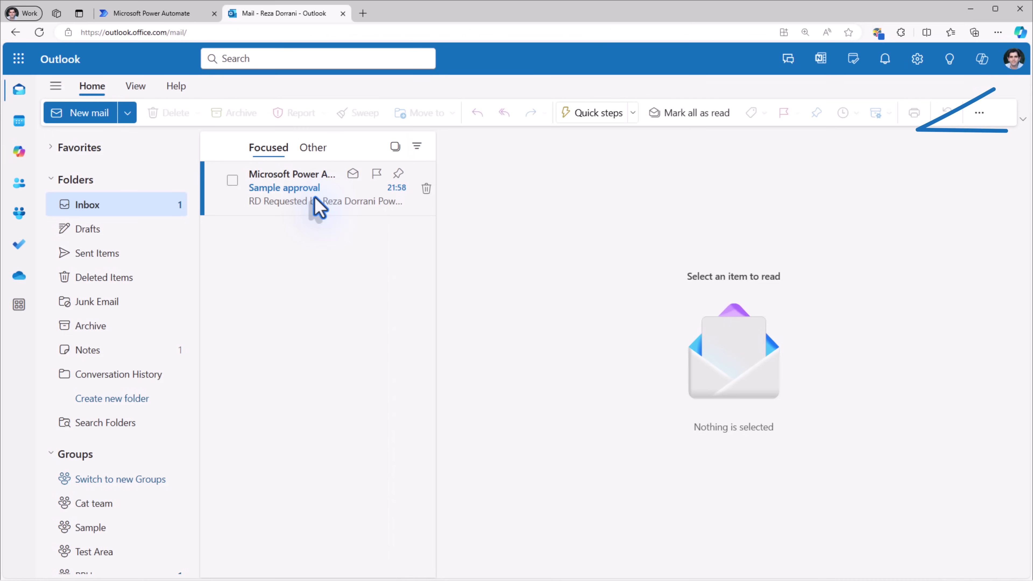
pyautogui.click(316, 203)
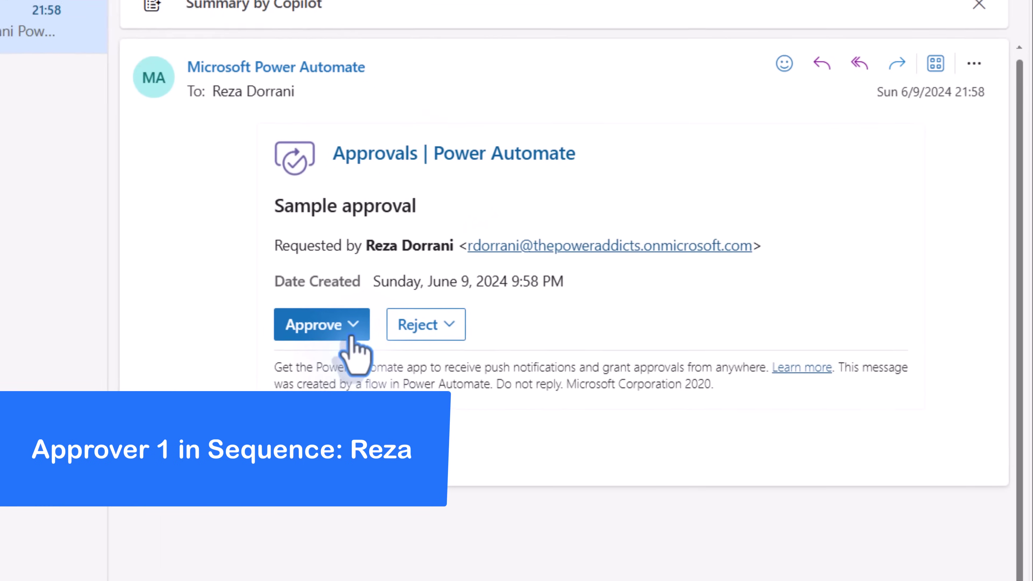
# - Approve the Sample approval request from the e-mail with the comment 'ok'
pyautogui.click(351, 332)
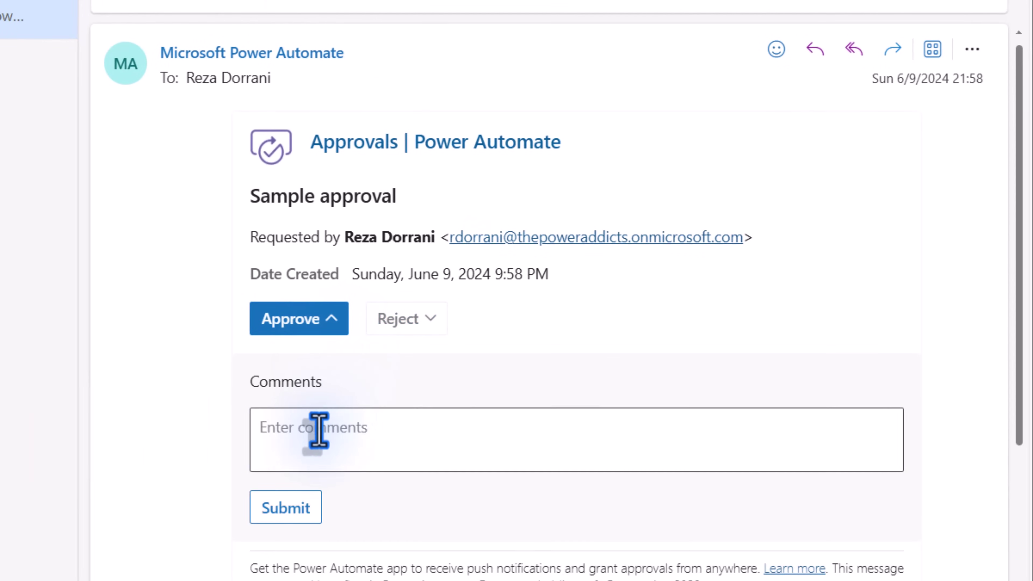
pyautogui.click(318, 430)
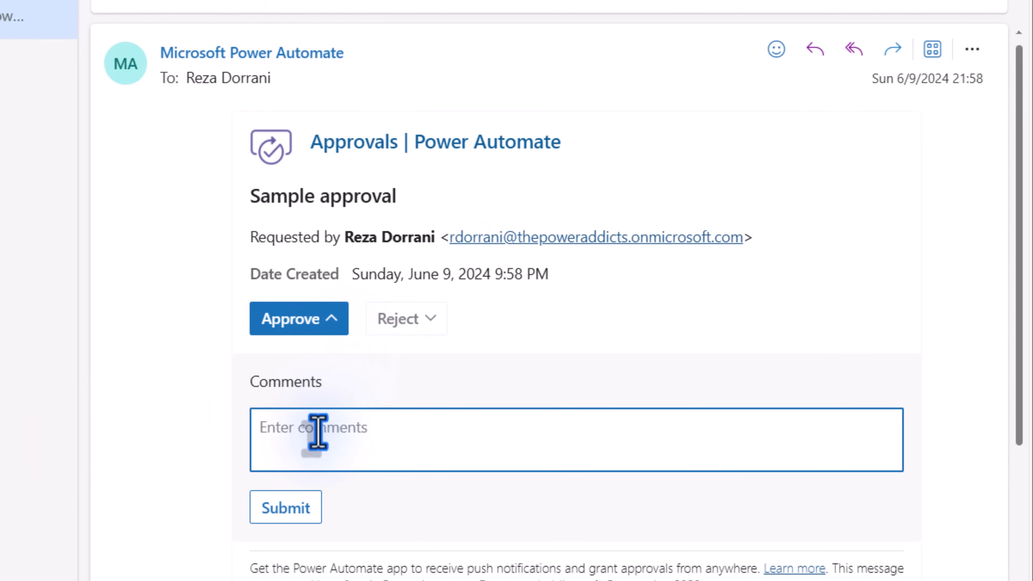
pyautogui.write('ok')
pyautogui.click(287, 505)
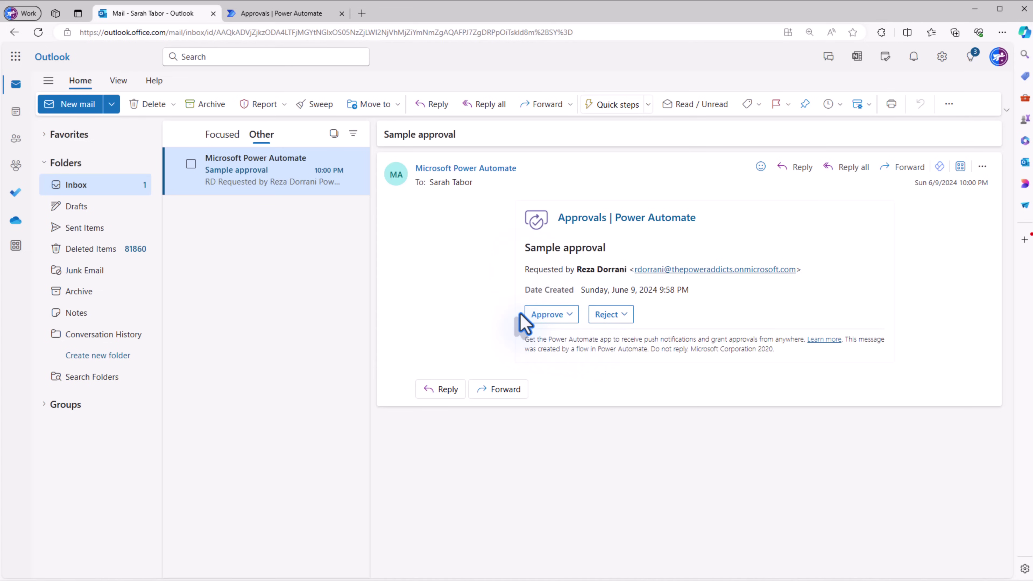
# - In Received approvals, approve Sample approval with the comment 'looks good'
pyautogui.click(281, 13)
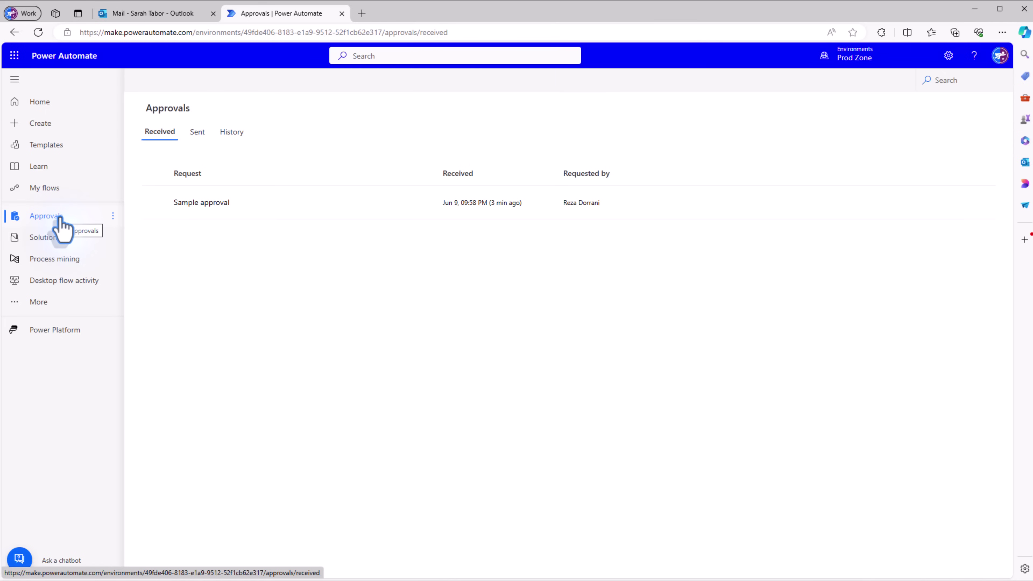
pyautogui.click(382, 203)
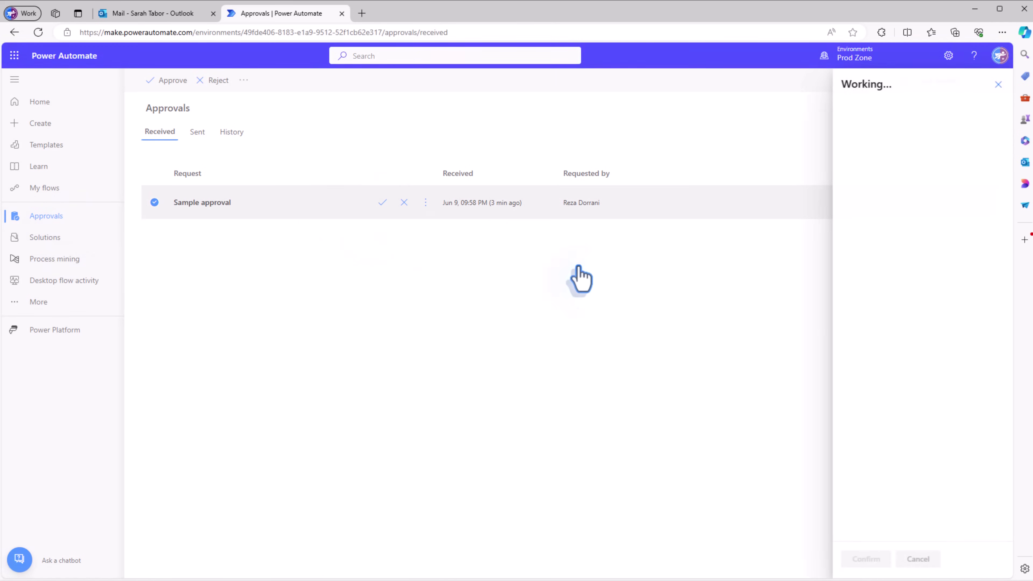
pyautogui.click(851, 320)
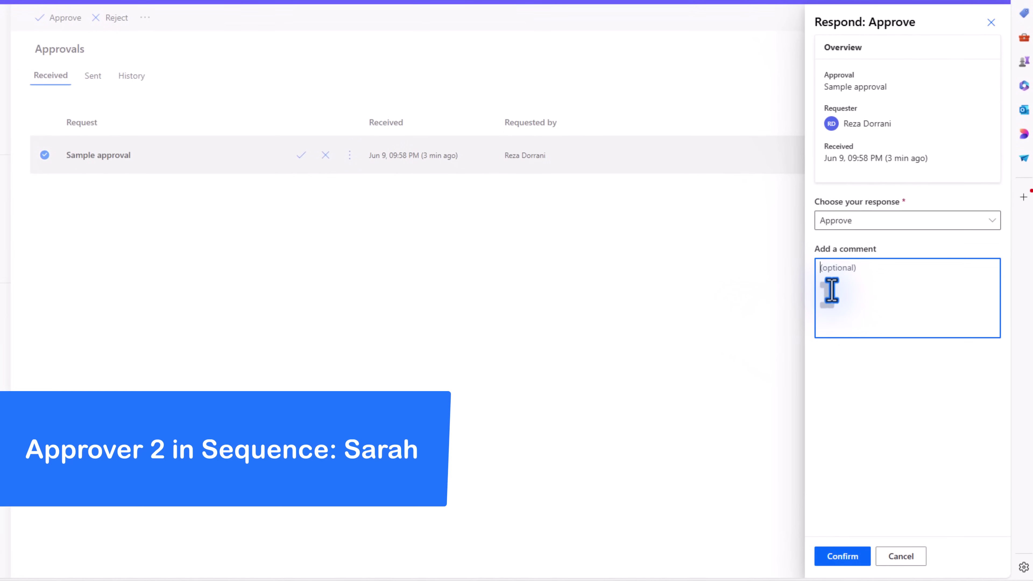
pyautogui.write('looks good')
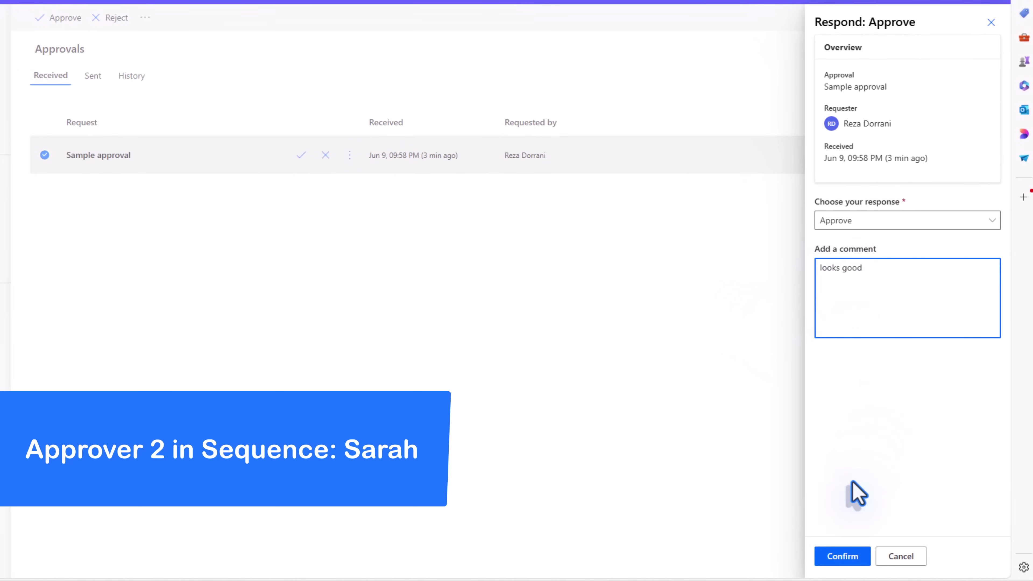
pyautogui.click(846, 558)
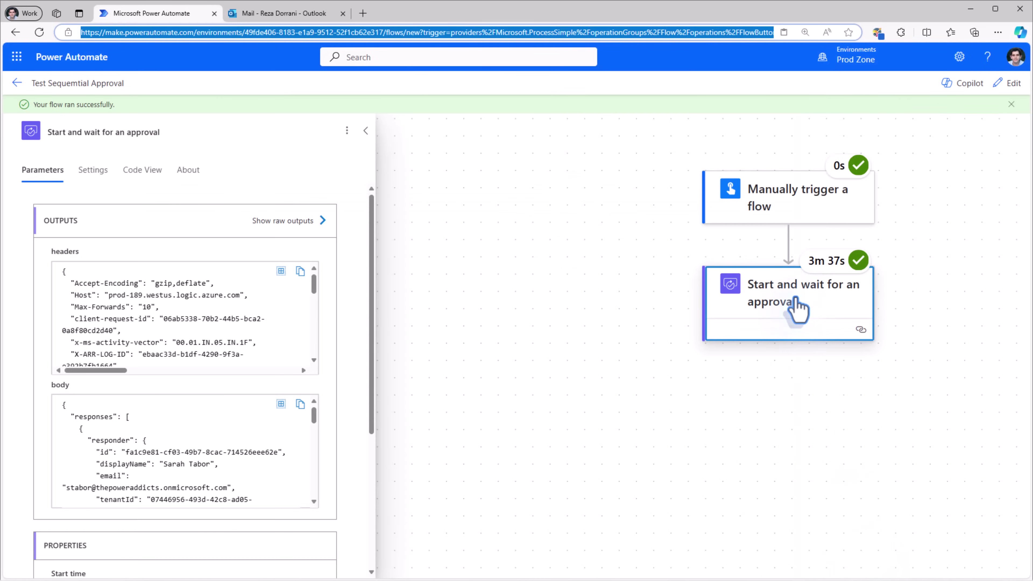
# - Inspect the approval action's raw outputs, highlighting the responses and the 'Approve, Approve' outcome
pyautogui.click(322, 221)
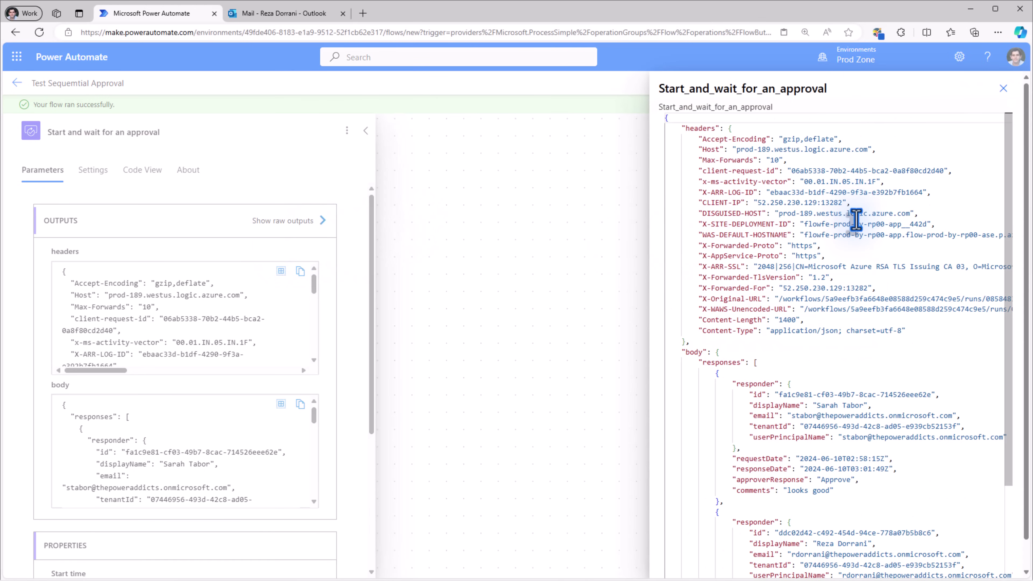
pyautogui.scroll(-4, 732, 214)
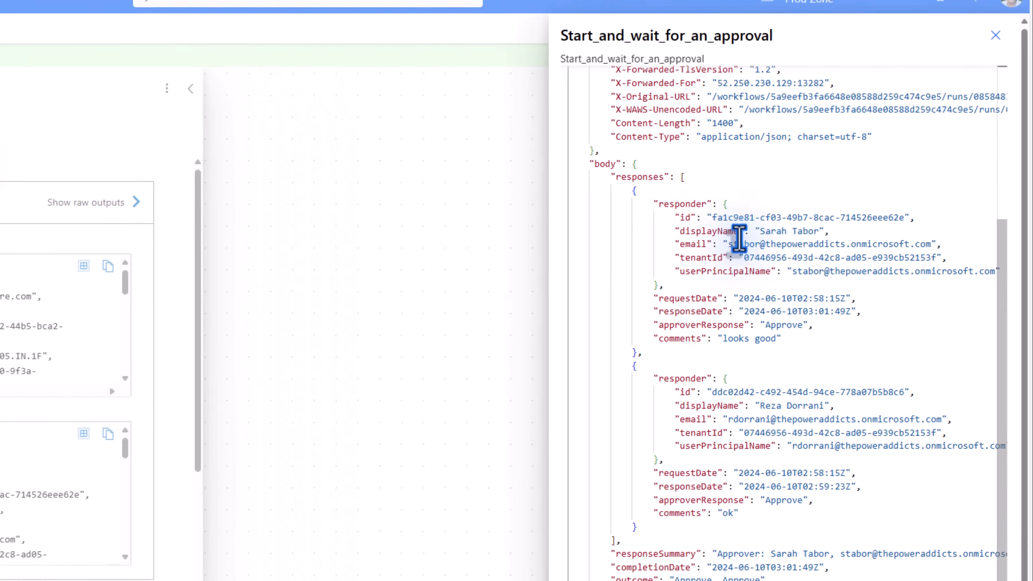
pyautogui.click(669, 174)
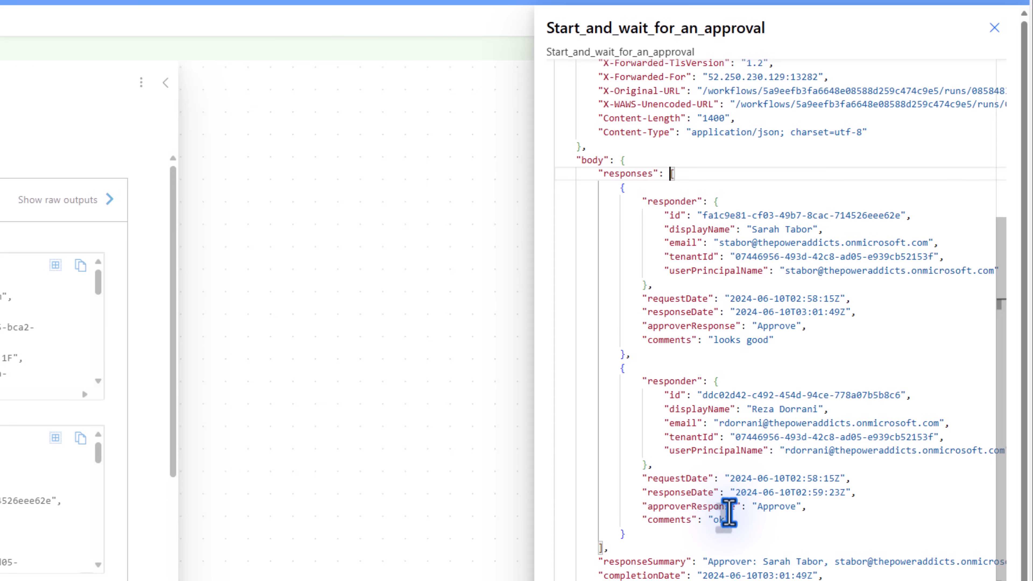
pyautogui.doubleClick(482, 472)
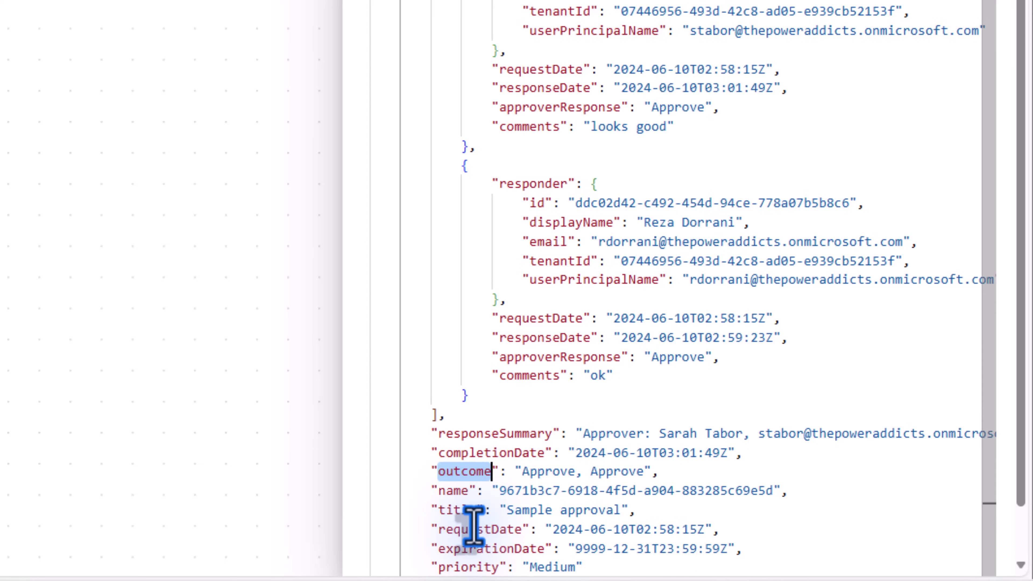
pyautogui.doubleClick(562, 473)
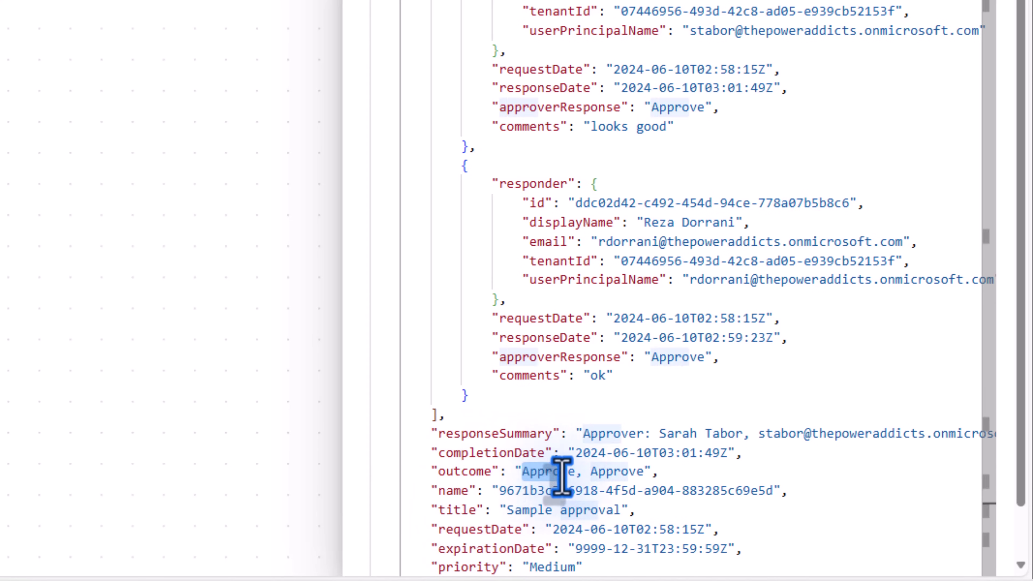
pyautogui.moveTo(562, 476); pyautogui.dragTo(637, 480)
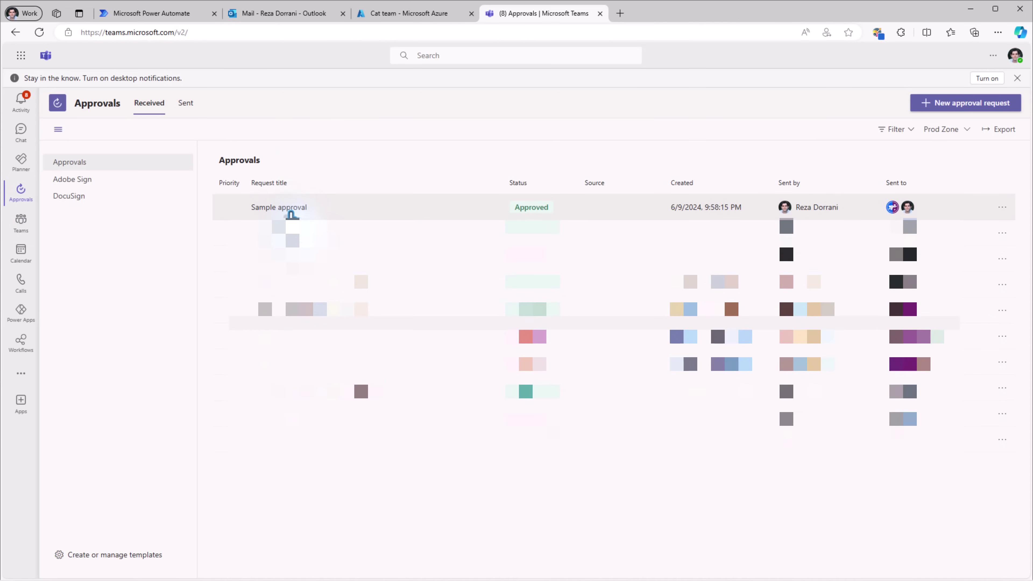
# - Open the Sample approval's details in the Teams Approvals app and save them as PDF
pyautogui.click(292, 215)
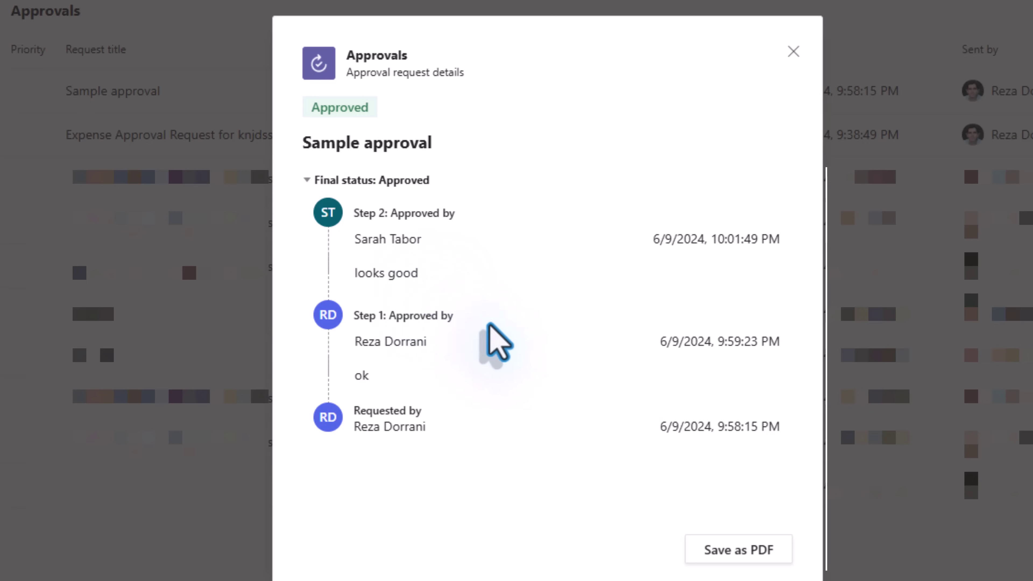
pyautogui.click(734, 561)
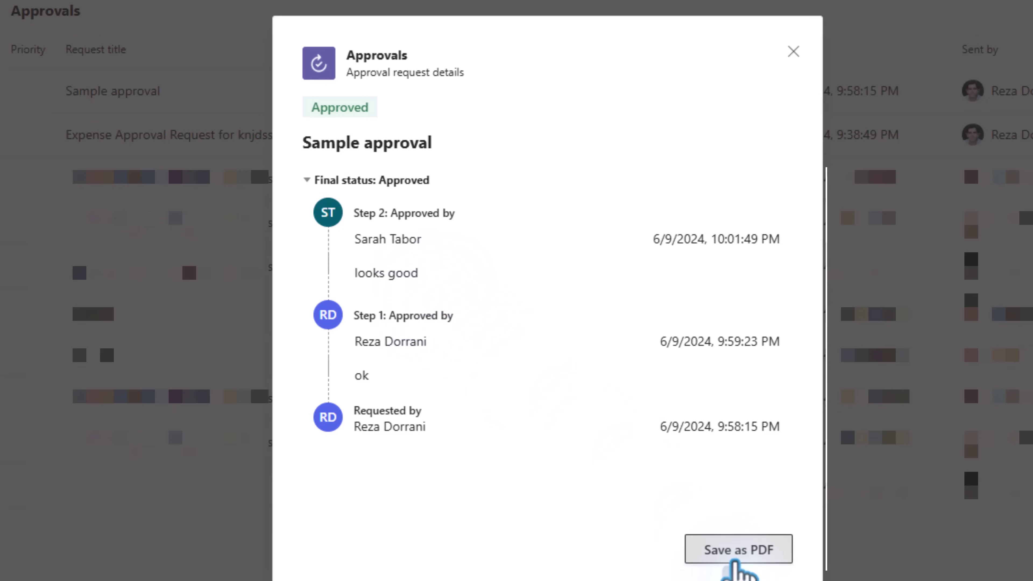
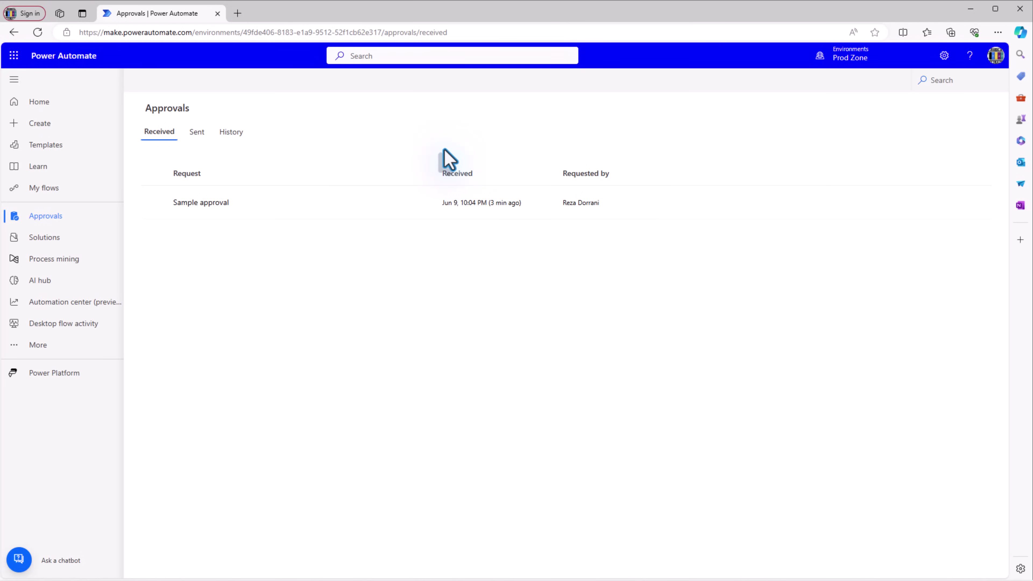
# - As the first approver, approve the Sample approval with the comment 'ok'
pyautogui.click(996, 55)
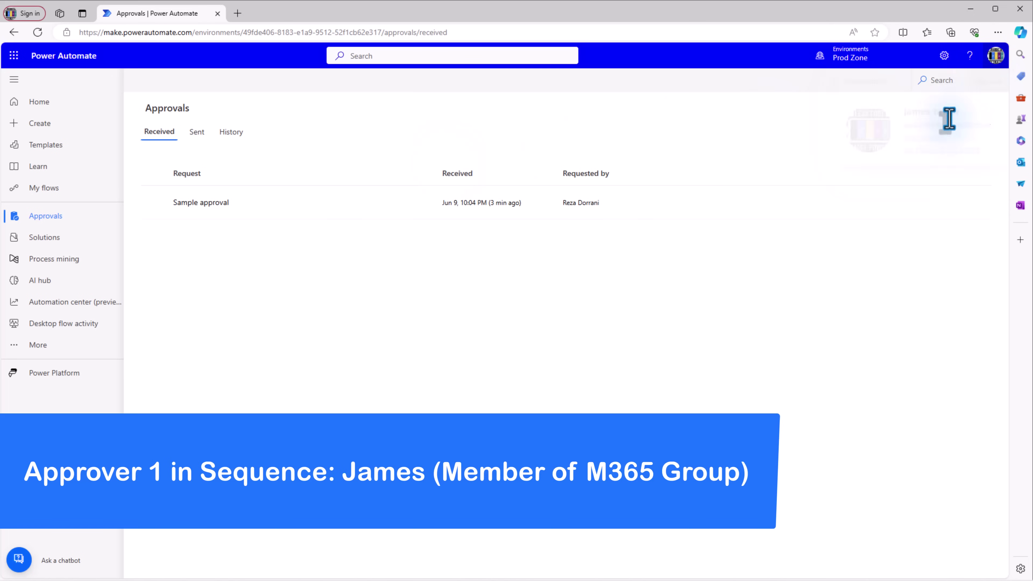
pyautogui.click(661, 135)
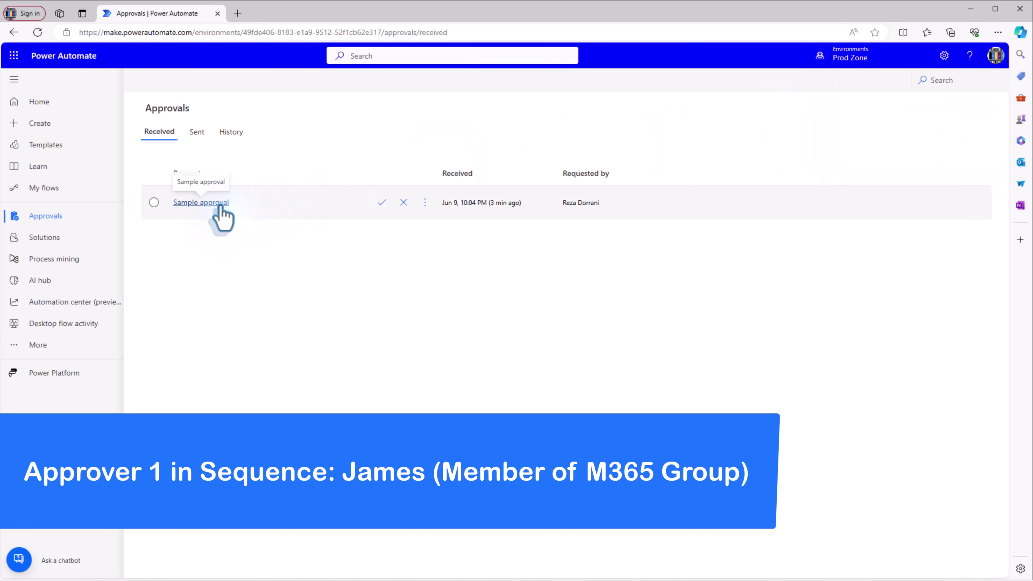
pyautogui.click(381, 206)
pyautogui.click(861, 322)
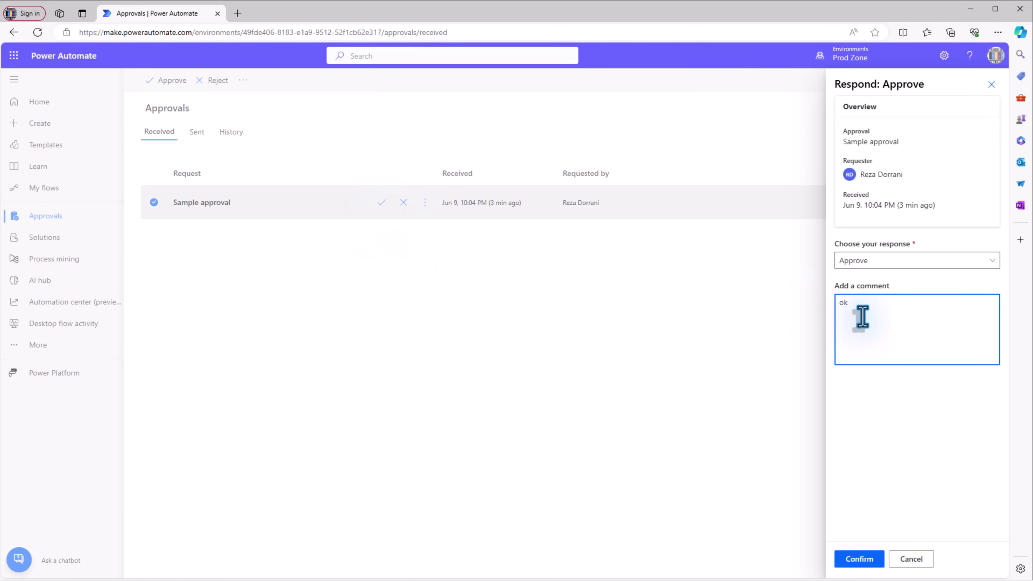
pyautogui.click(865, 560)
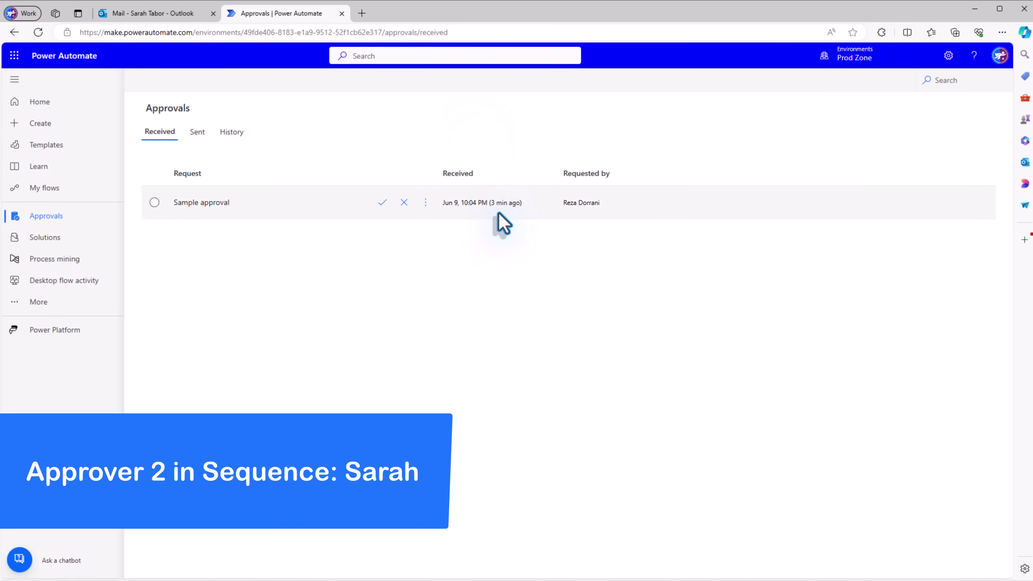
# - As the second approver, reject the Sample approval with the comment 'no'
pyautogui.click(404, 202)
pyautogui.click(880, 312)
pyautogui.write('no')
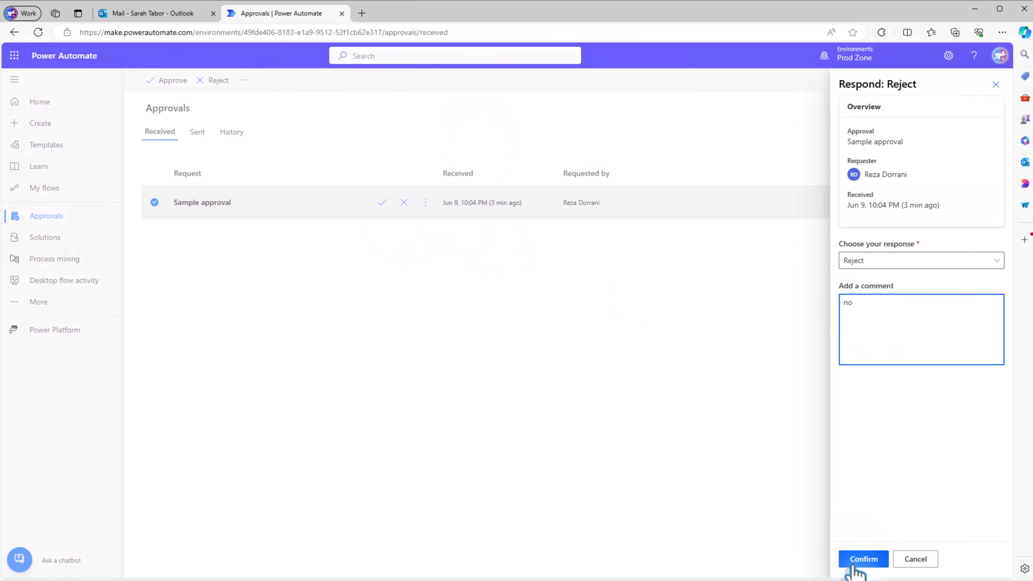
pyautogui.click(864, 560)
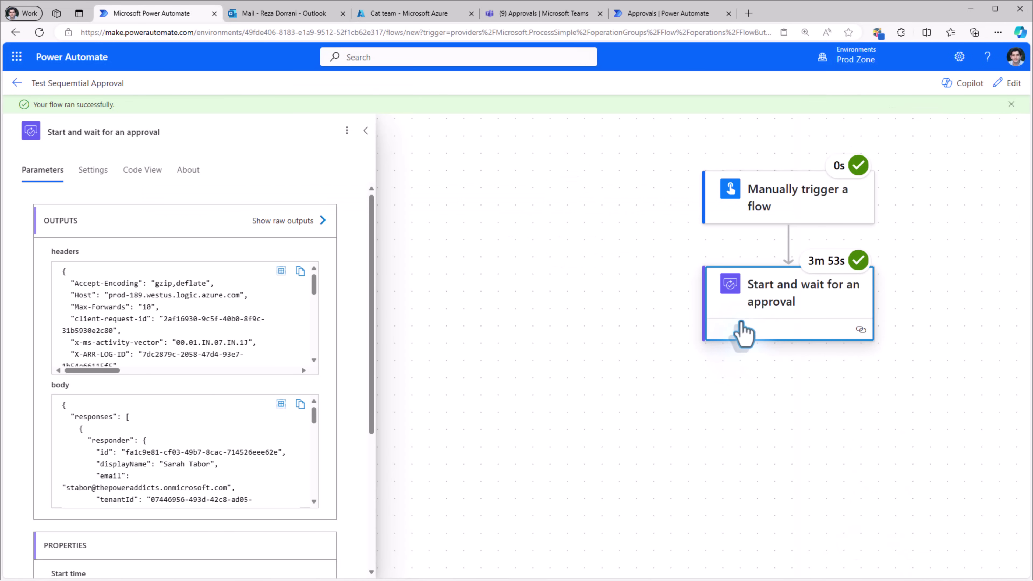
# - In the approval's raw outputs, compare the Reject and Approve responses with the 'Reject, Approve' outcome
pyautogui.click(324, 221)
pyautogui.scroll(-3, 816, 332)
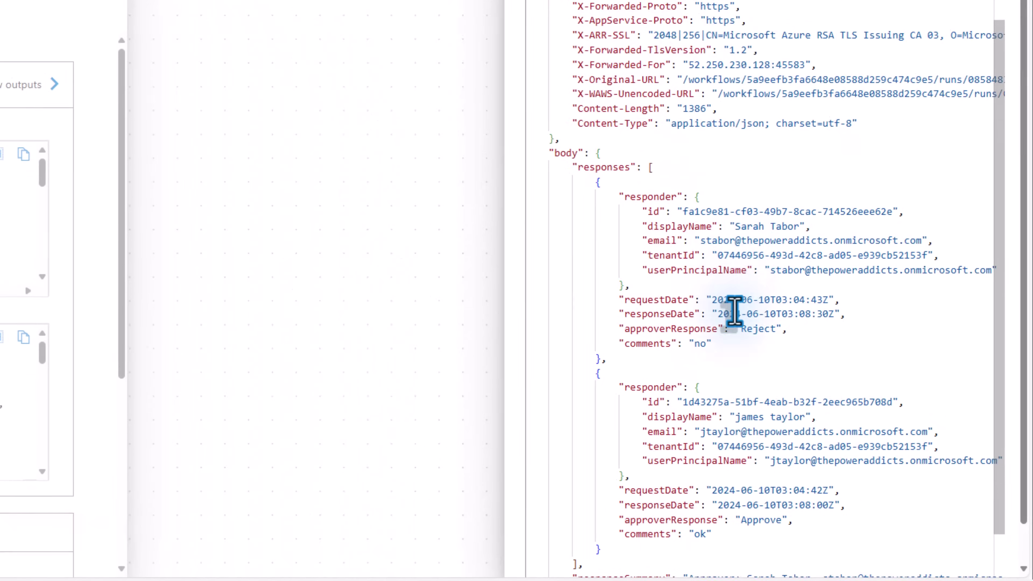
pyautogui.scroll(-3, 734, 312)
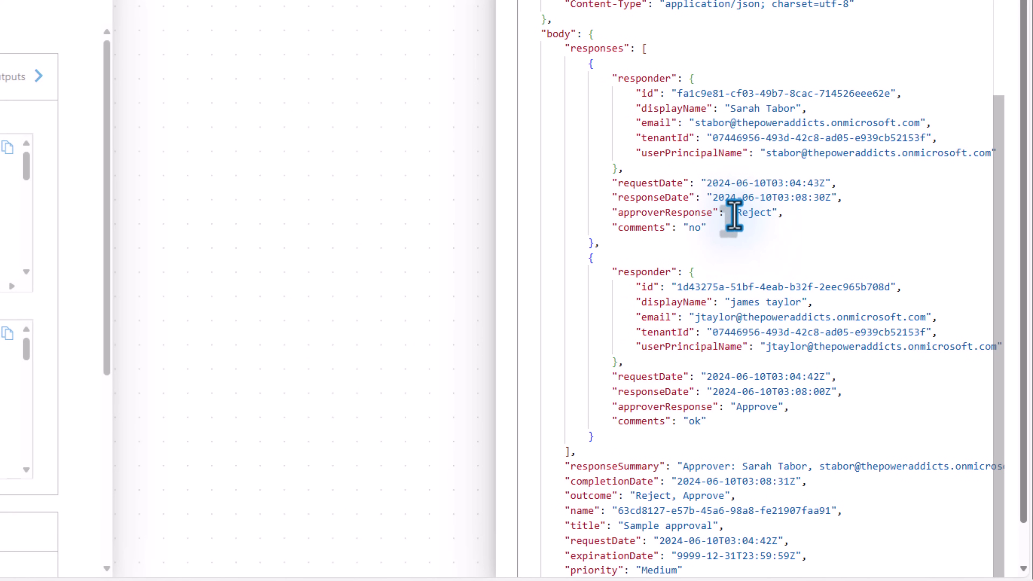
pyautogui.moveTo(636, 496); pyautogui.dragTo(671, 499)
pyautogui.hotkey('ctrl', 'F3')
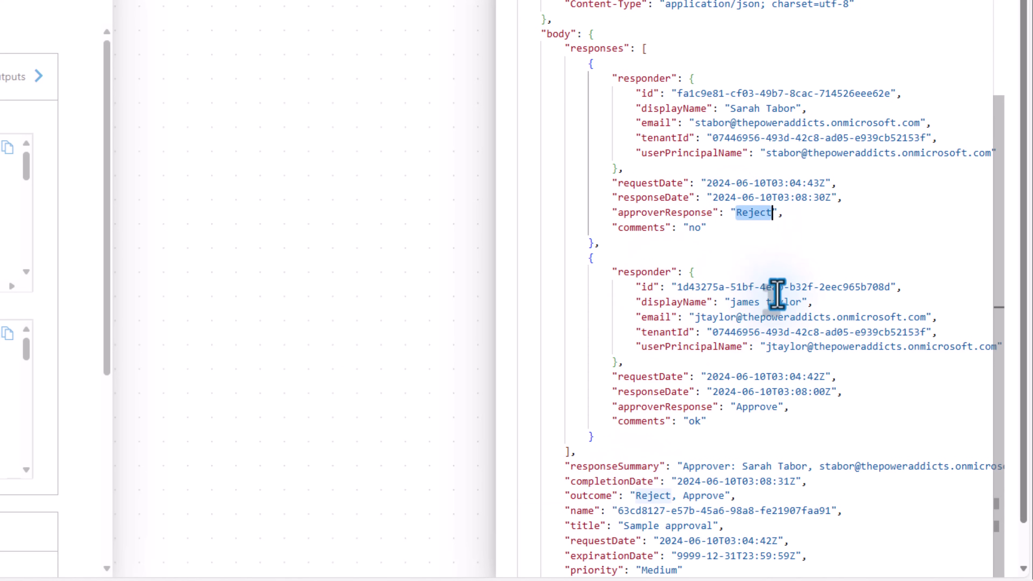
pyautogui.moveTo(740, 407); pyautogui.dragTo(771, 407)
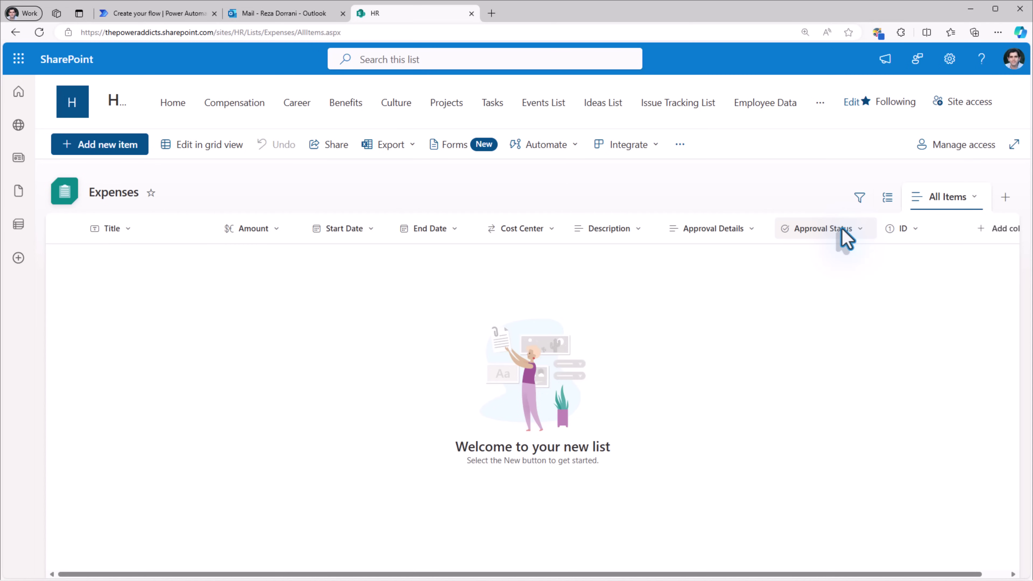
# - Open Column settings > Edit for the Expenses list's Approval Status column
pyautogui.click(842, 229)
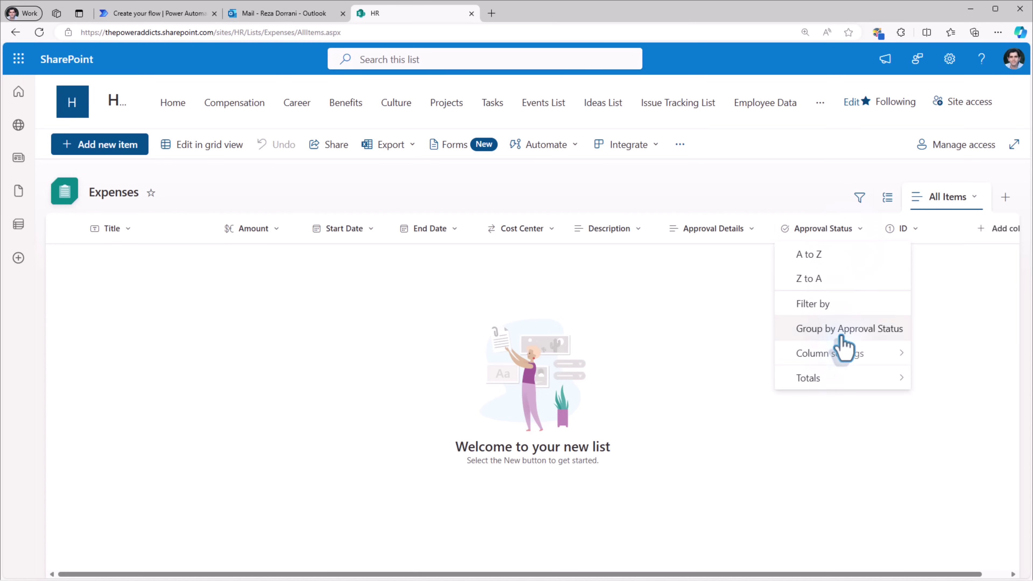
pyautogui.moveTo(845, 369)
pyautogui.click(686, 344)
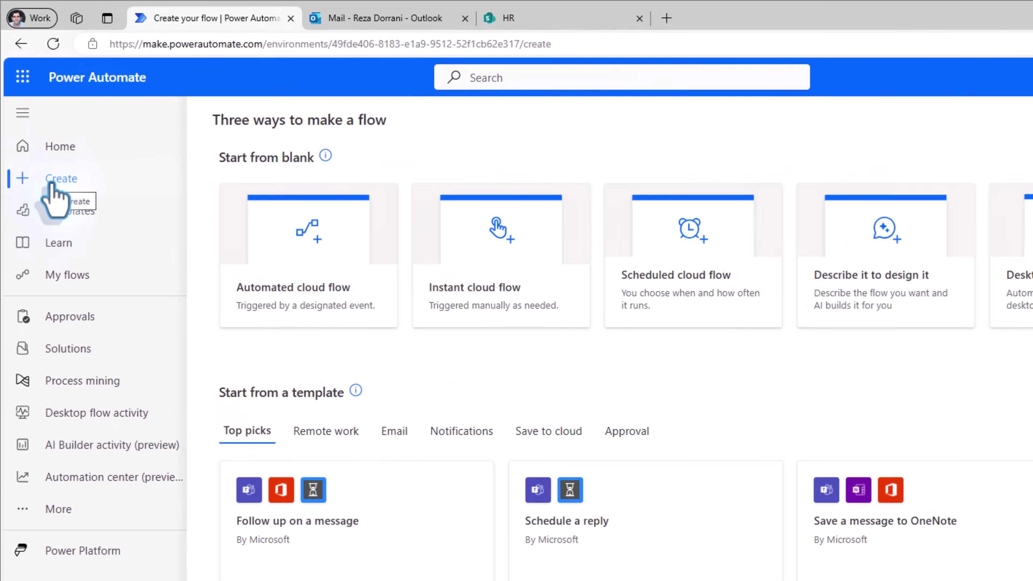
# - Create automated flow 'Expense Approval Workflow' with the SharePoint 'When an item is created' trigger
pyautogui.click(349, 299)
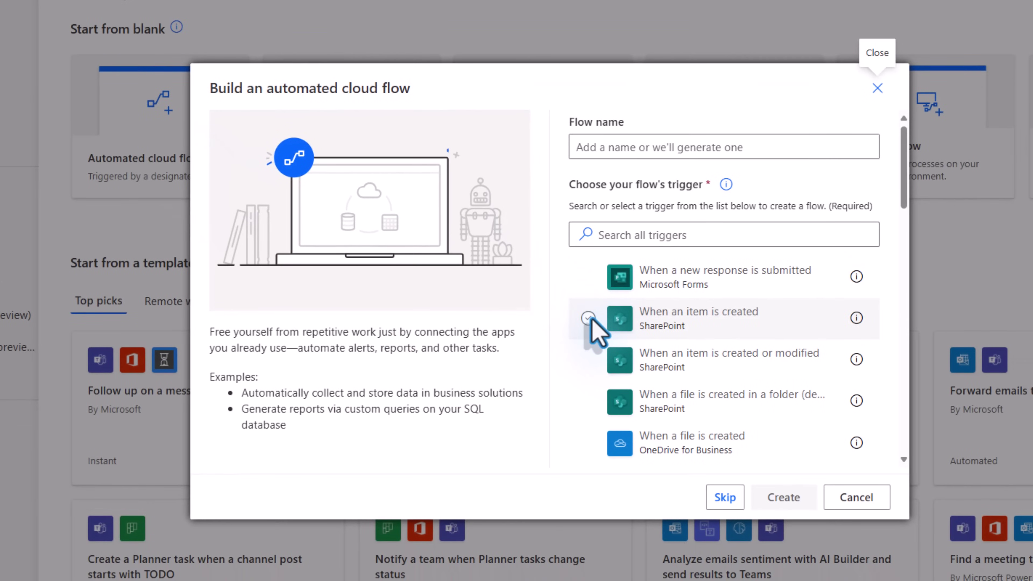
pyautogui.click(591, 319)
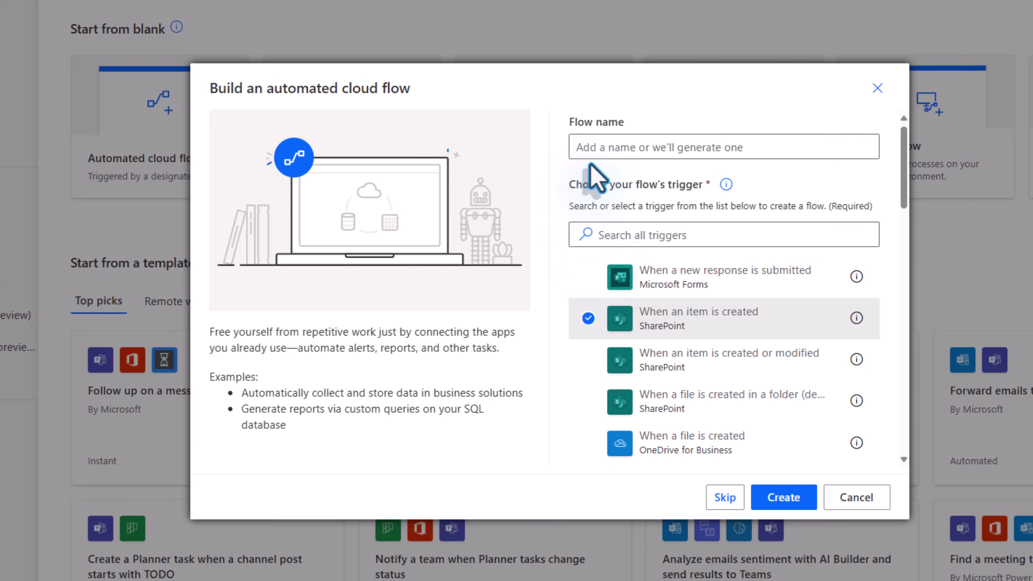
pyautogui.click(610, 152)
pyautogui.write('Expense Approval Workflow')
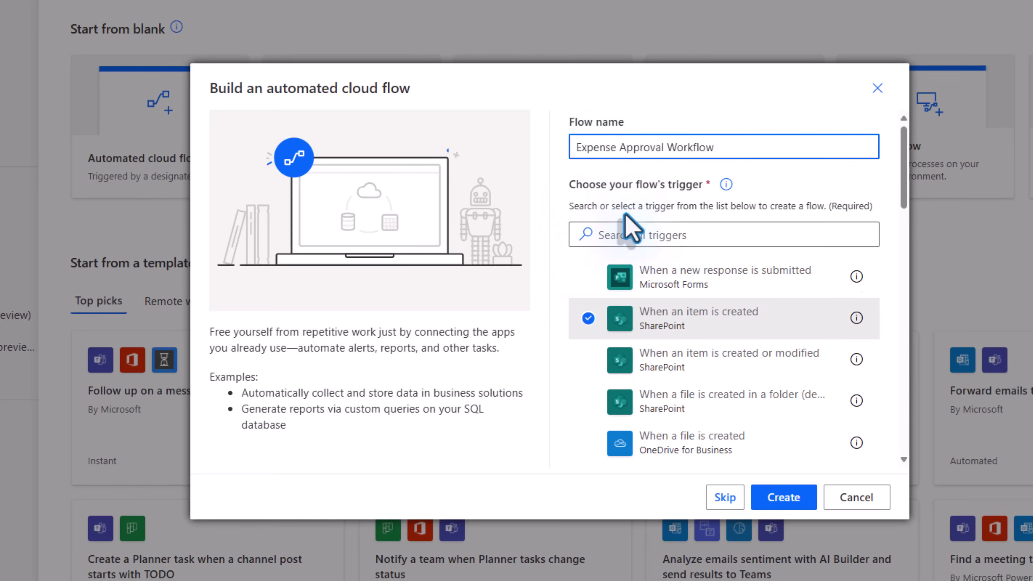
pyautogui.click(620, 148)
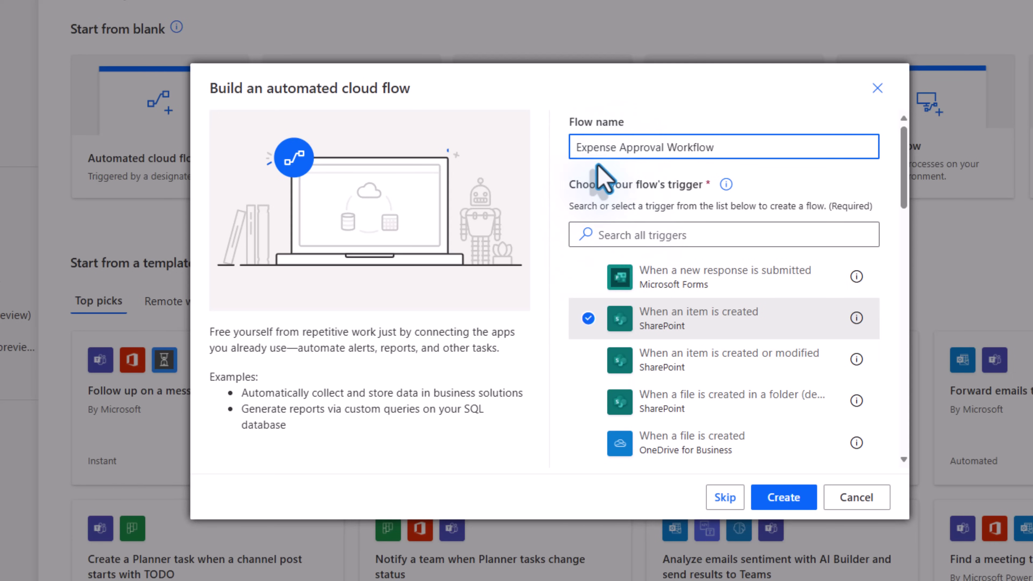
pyautogui.click(783, 501)
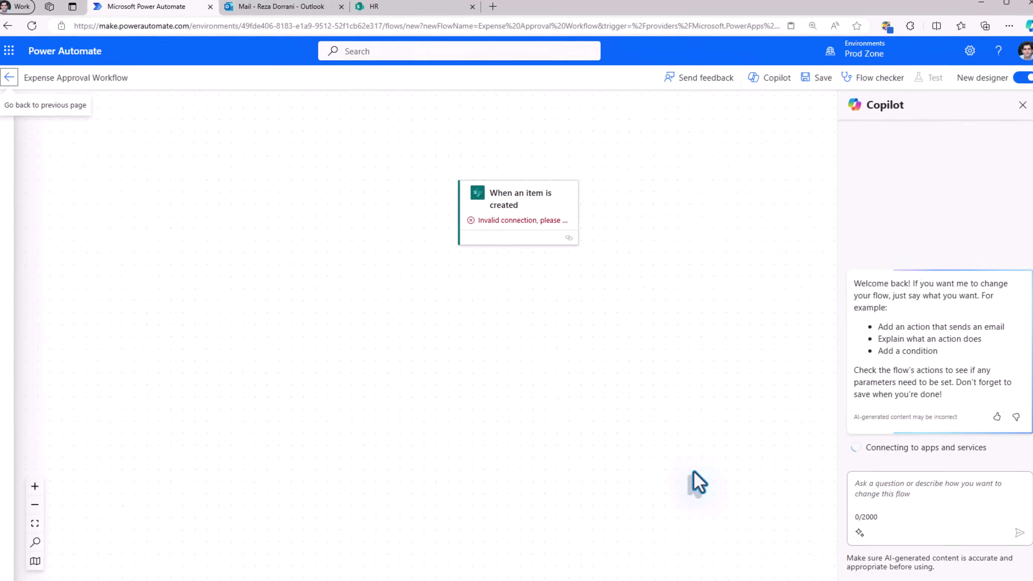
# - Set the trigger's Site Address to the HR site and its List Name to Expenses
pyautogui.click(523, 242)
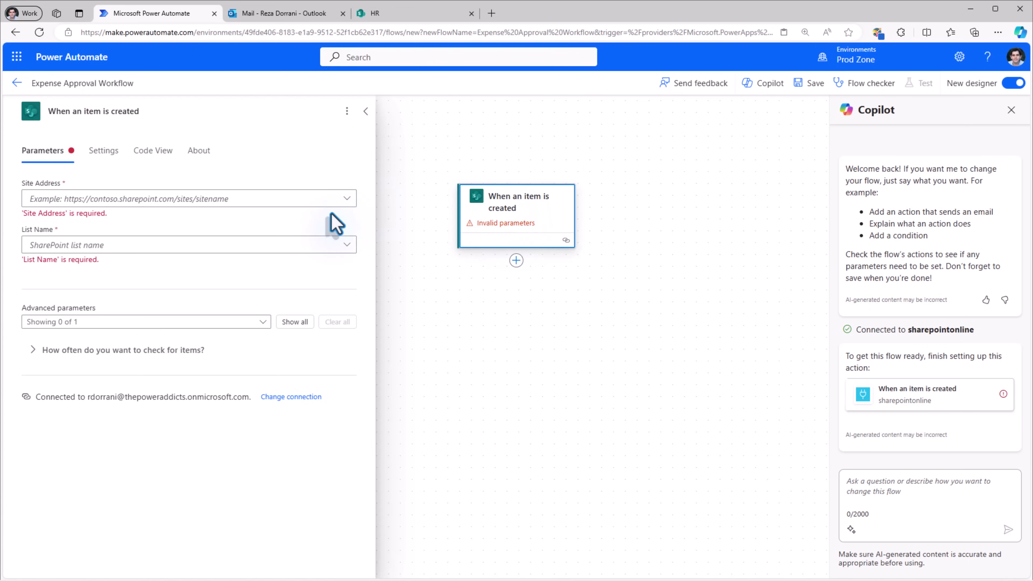
pyautogui.click(348, 199)
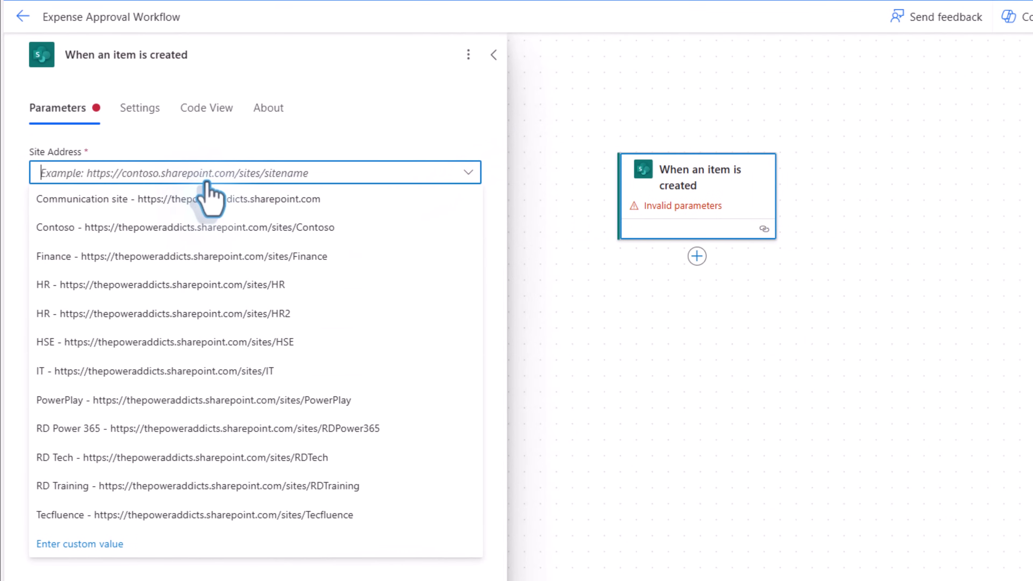
pyautogui.click(235, 285)
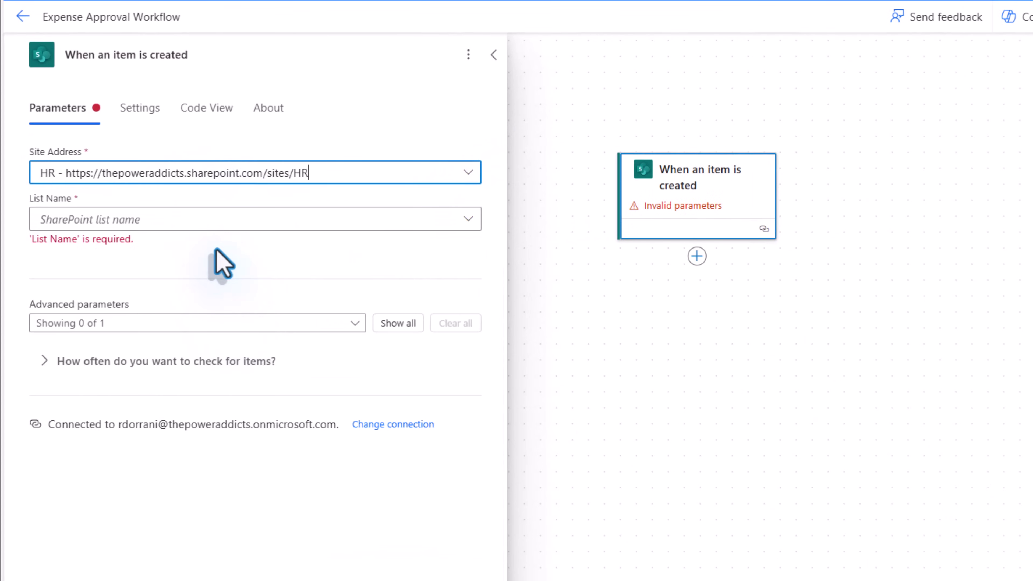
pyautogui.click(253, 223)
pyautogui.write('expense')
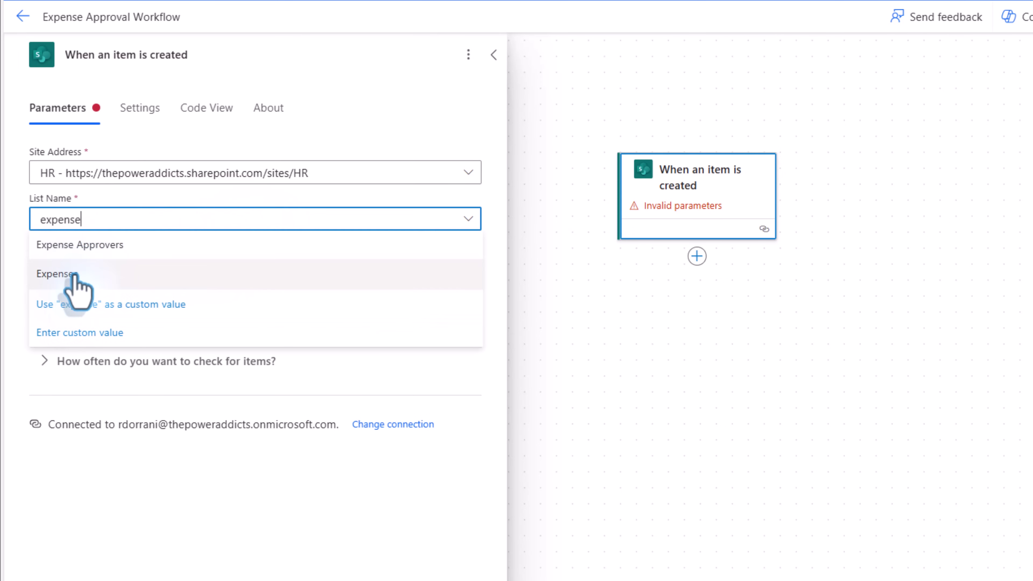
pyautogui.click(75, 275)
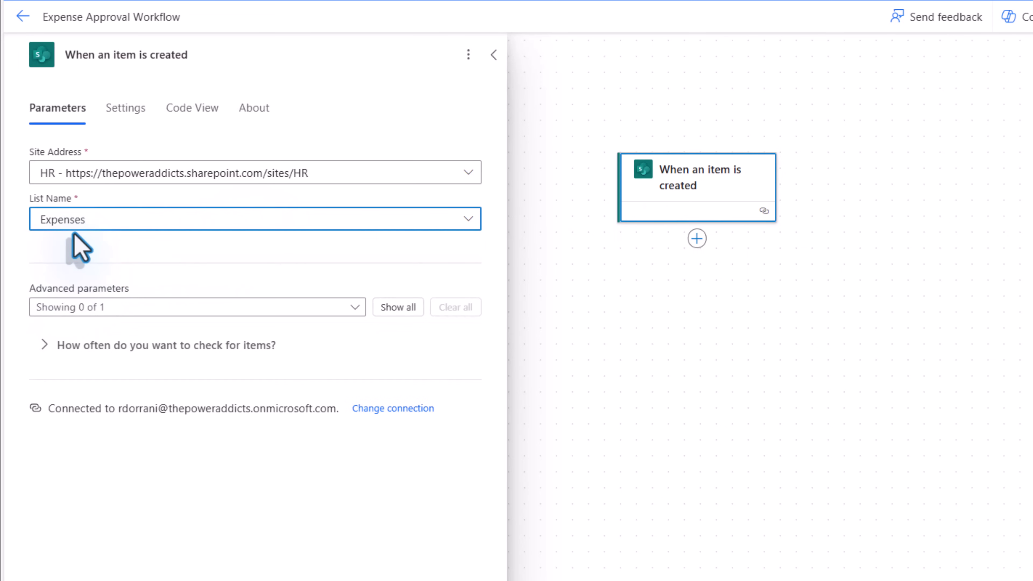
pyautogui.click(697, 238)
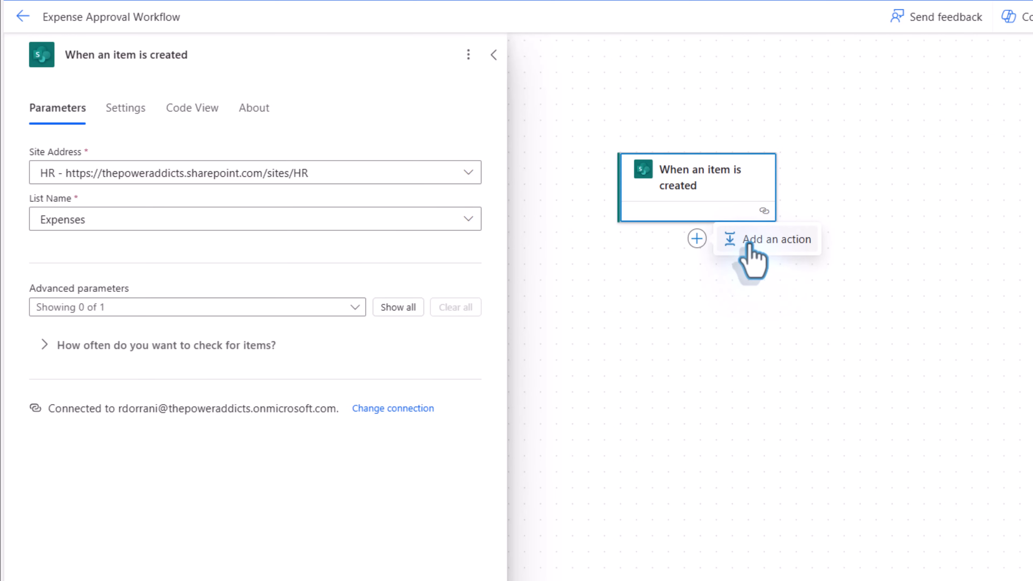
# - Add a Sequential 'Start and wait for an approval' titled 'Expense Approval Request for' plus Title
pyautogui.click(749, 244)
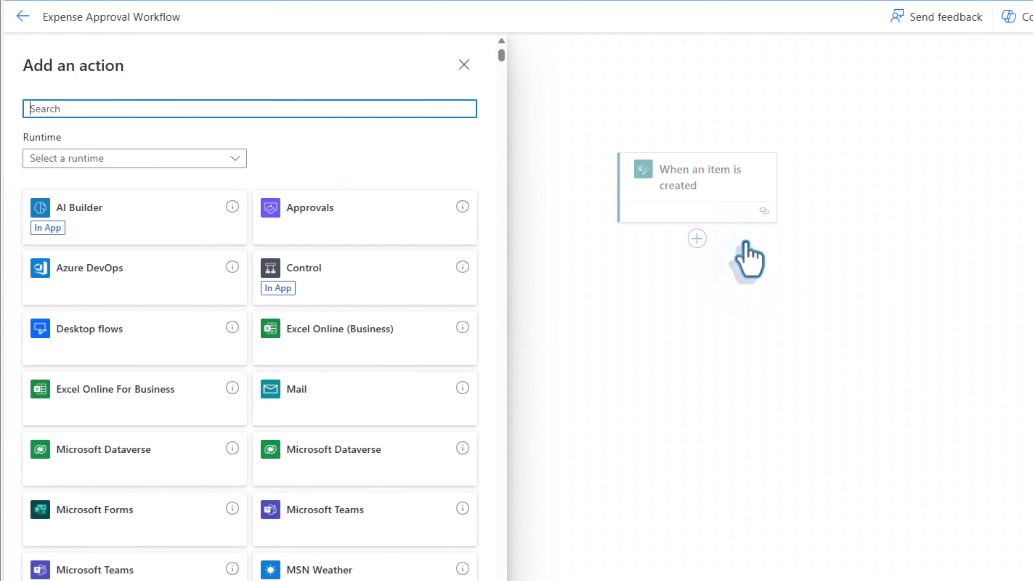
pyautogui.click(367, 212)
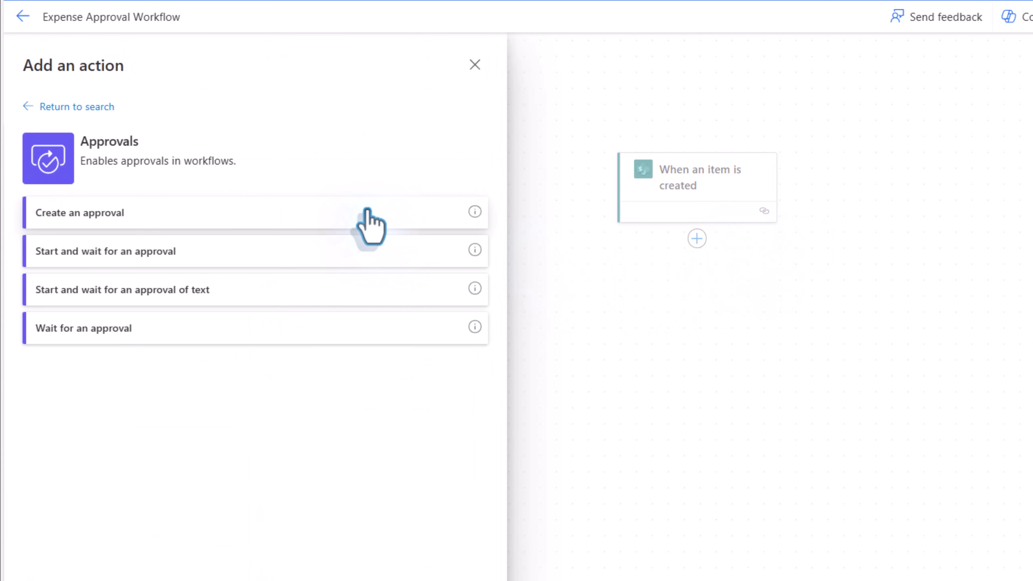
pyautogui.click(124, 260)
pyautogui.click(132, 171)
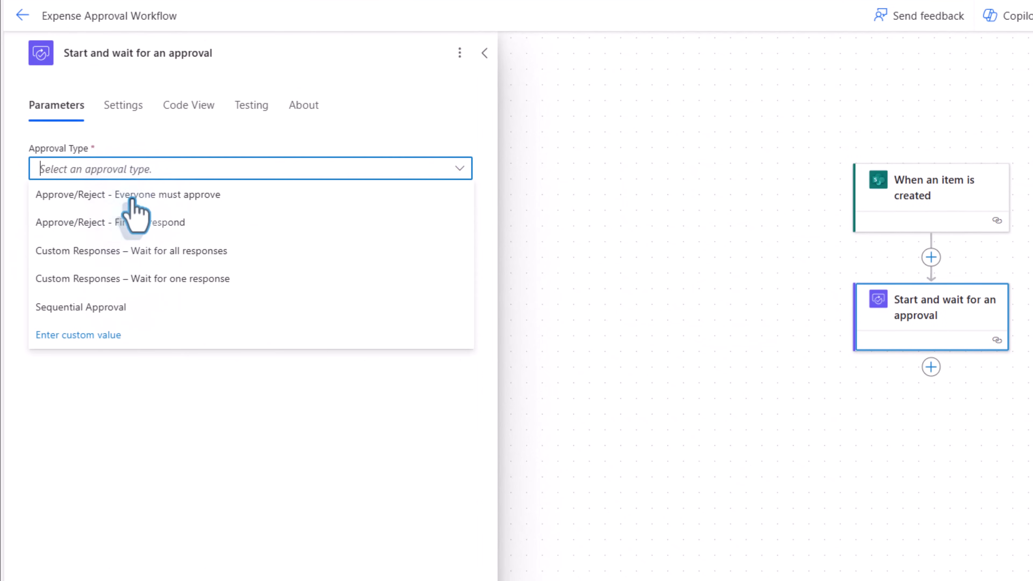
pyautogui.click(122, 309)
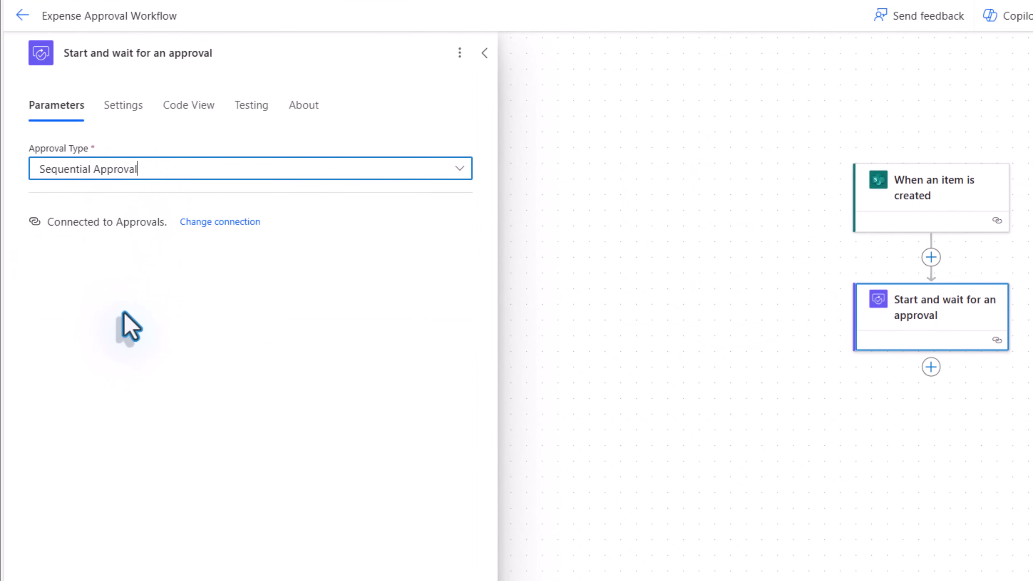
pyautogui.click(142, 214)
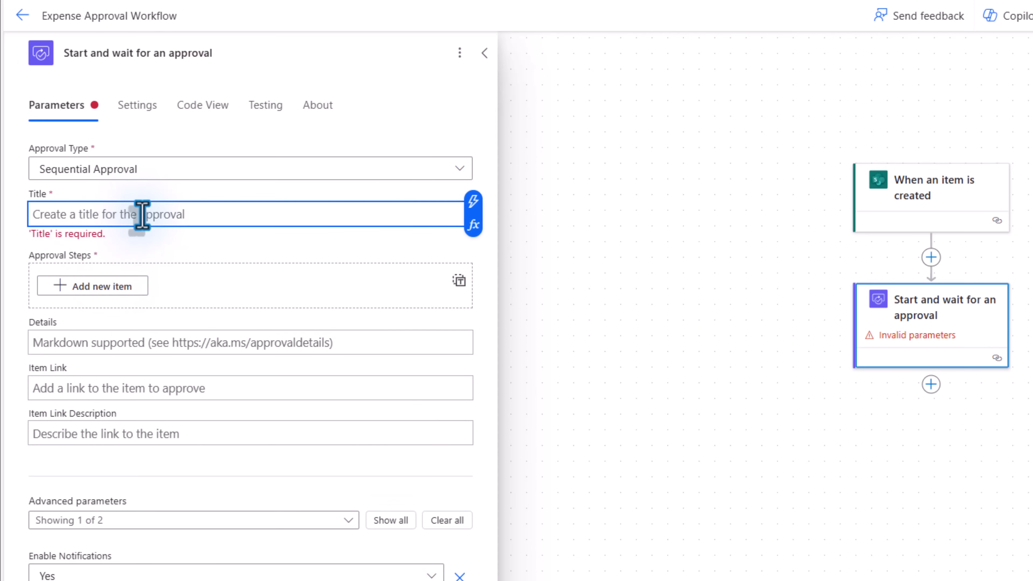
pyautogui.write('Expense Approval Request for')
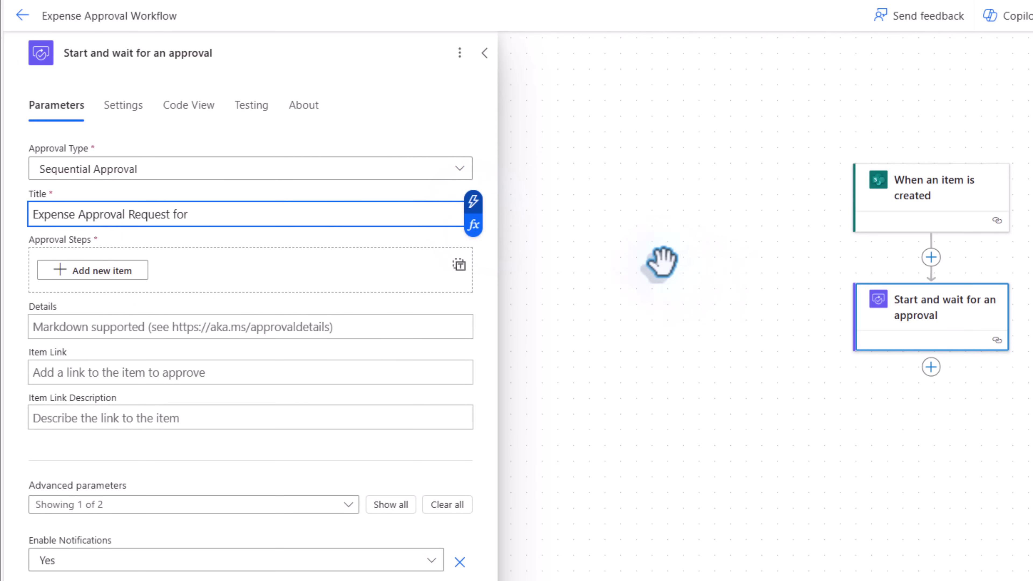
pyautogui.click(535, 354)
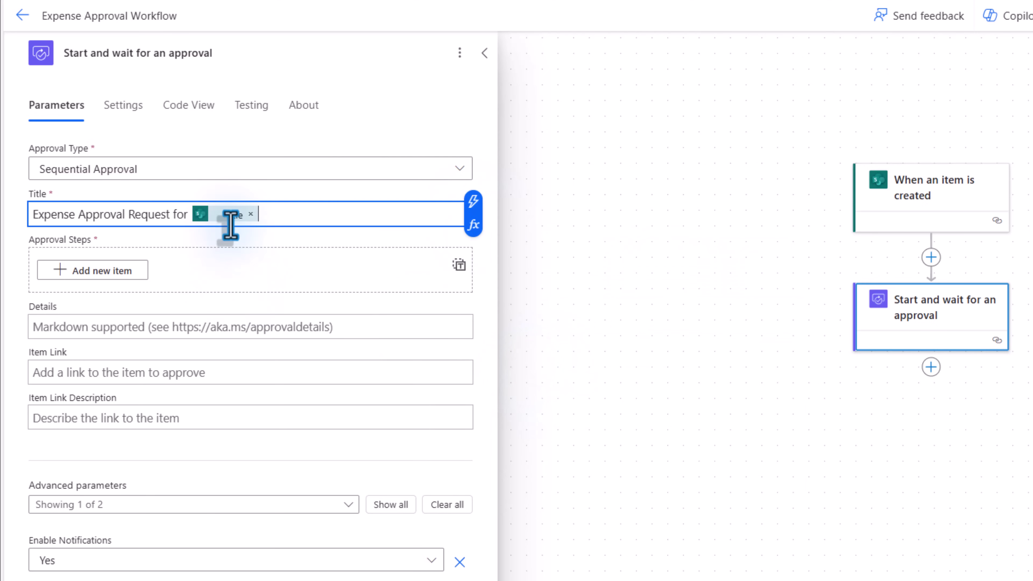
# - Fill the approval details with 'Amount: $', 'Start Date:' and 'End Date:' lines using dynamic values
pyautogui.click(110, 332)
pyautogui.write('Amount:')
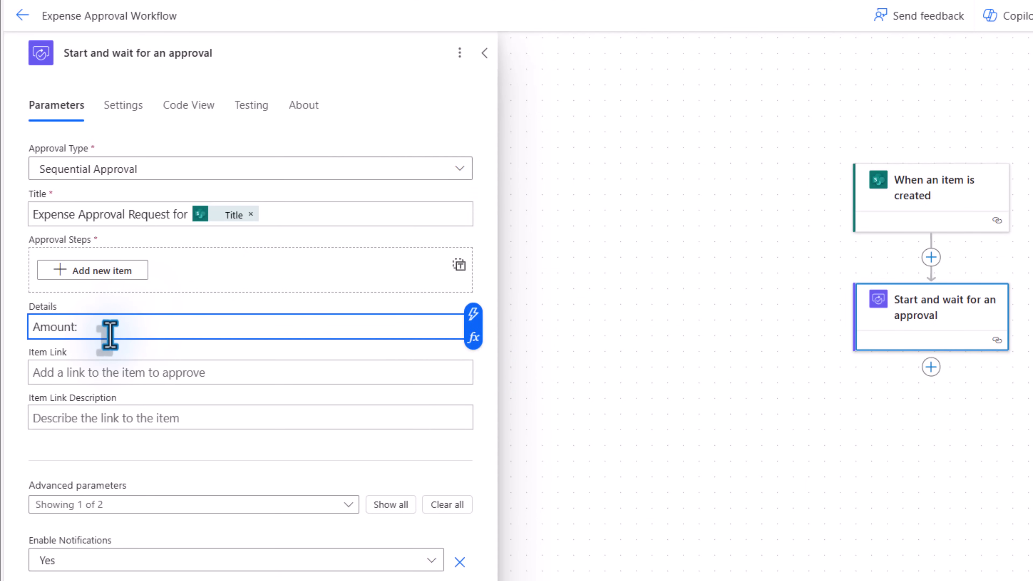
pyautogui.write(' $')
pyautogui.click(473, 314)
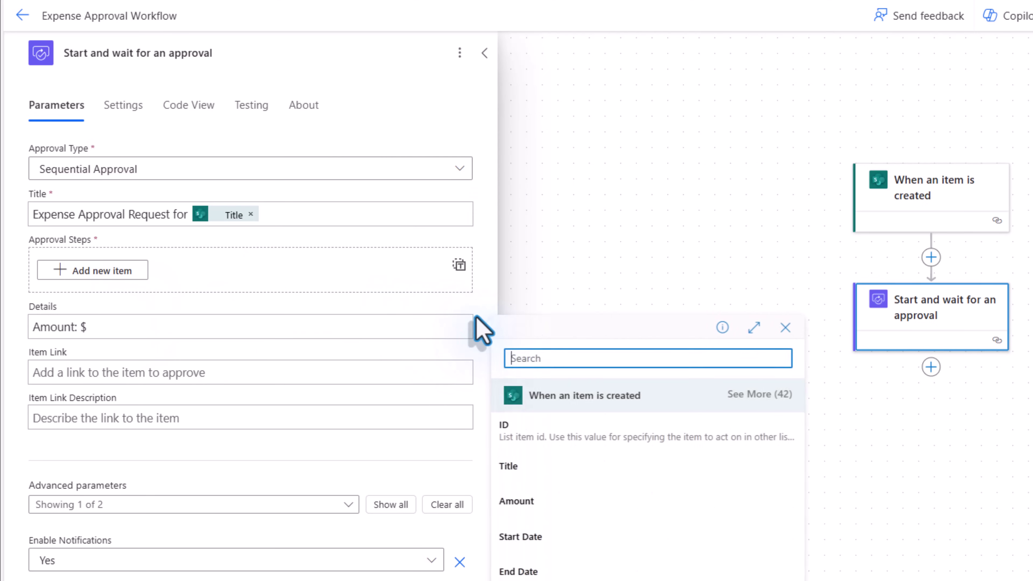
pyautogui.write('amount')
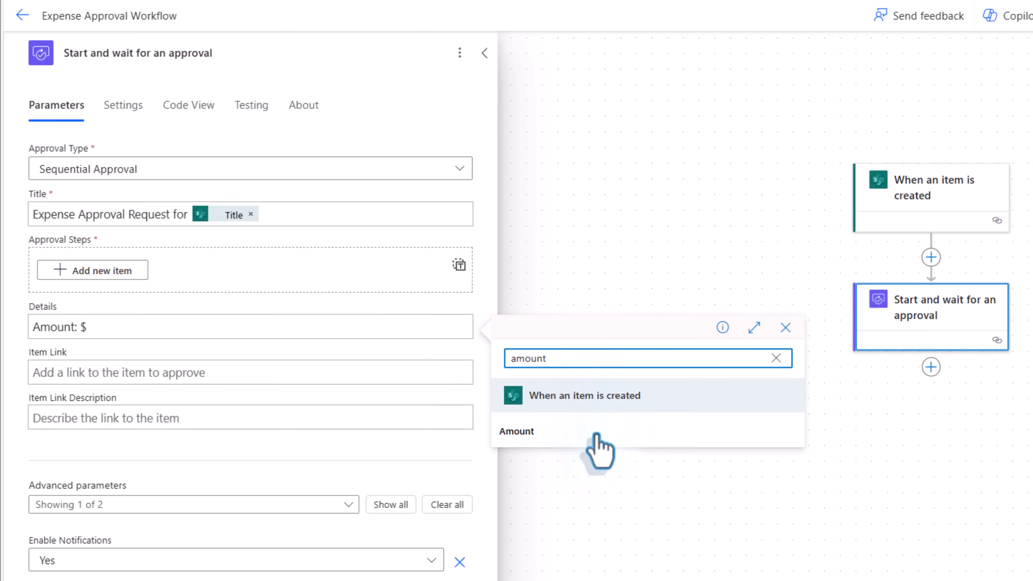
pyautogui.click(593, 432)
pyautogui.press('Return')
pyautogui.write('Start Date:')
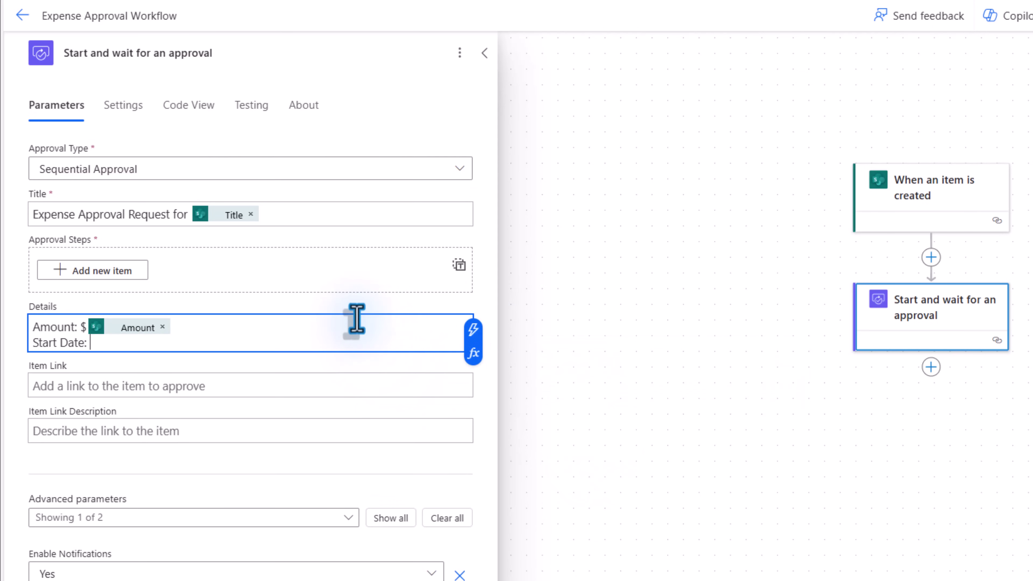
pyautogui.click(473, 330)
pyautogui.write('startd')
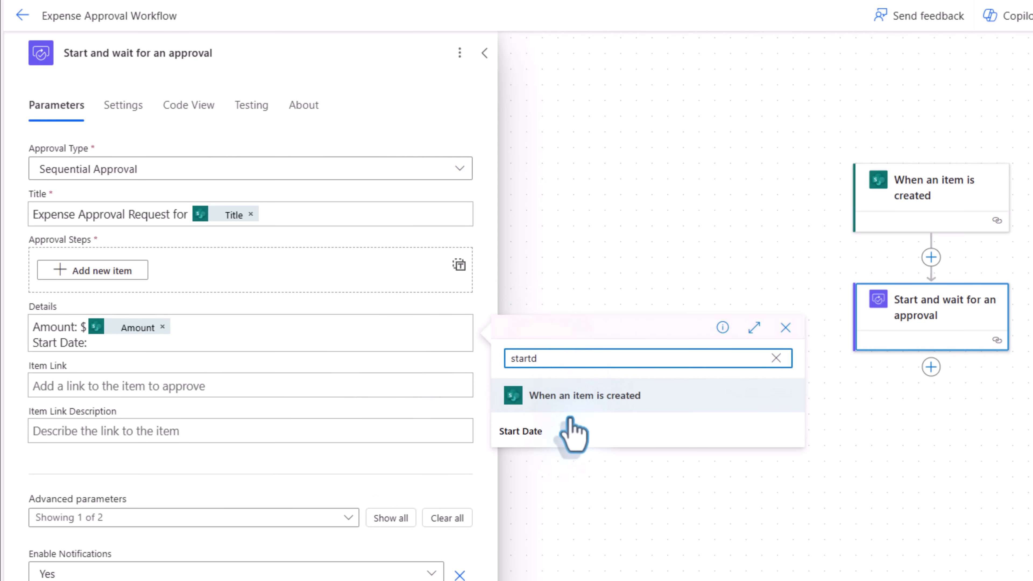
pyautogui.click(574, 432)
pyautogui.press('Return')
pyautogui.write('End Date:')
pyautogui.click(473, 345)
pyautogui.write('end')
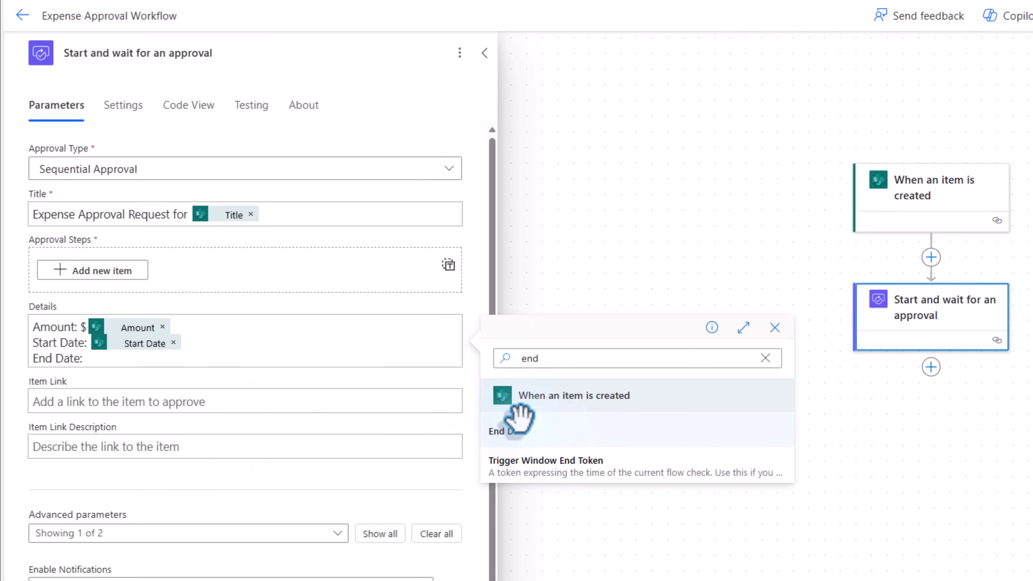
pyautogui.click(537, 430)
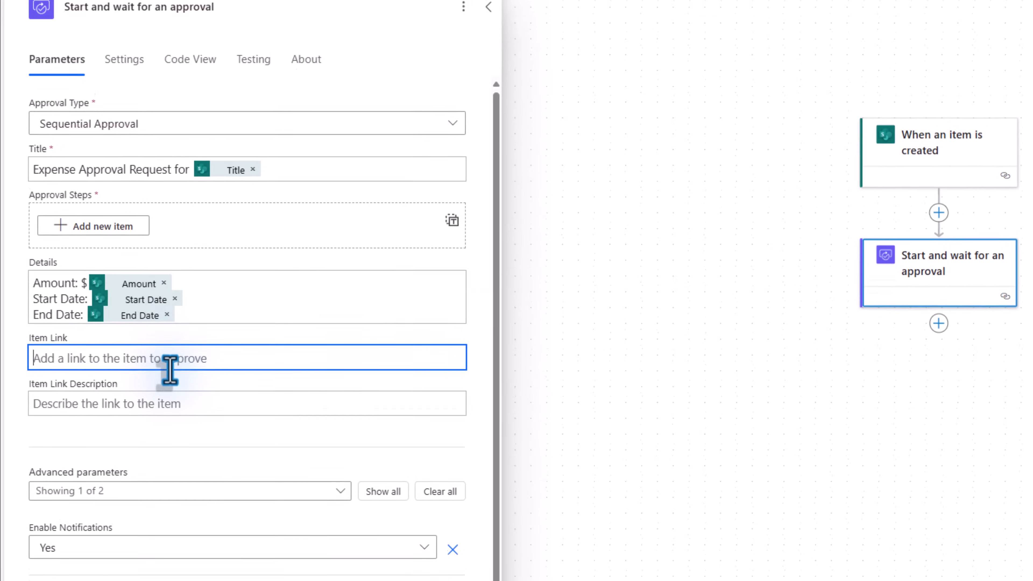
# - Set the approval's item link to the list item's link
pyautogui.click(170, 405)
pyautogui.click(463, 395)
pyautogui.write('link')
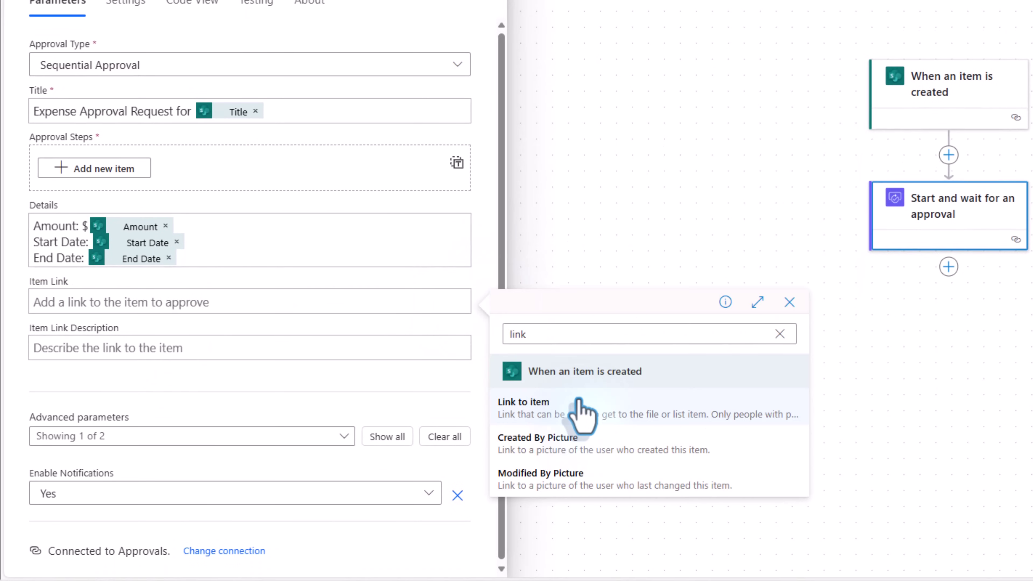
pyautogui.click(582, 411)
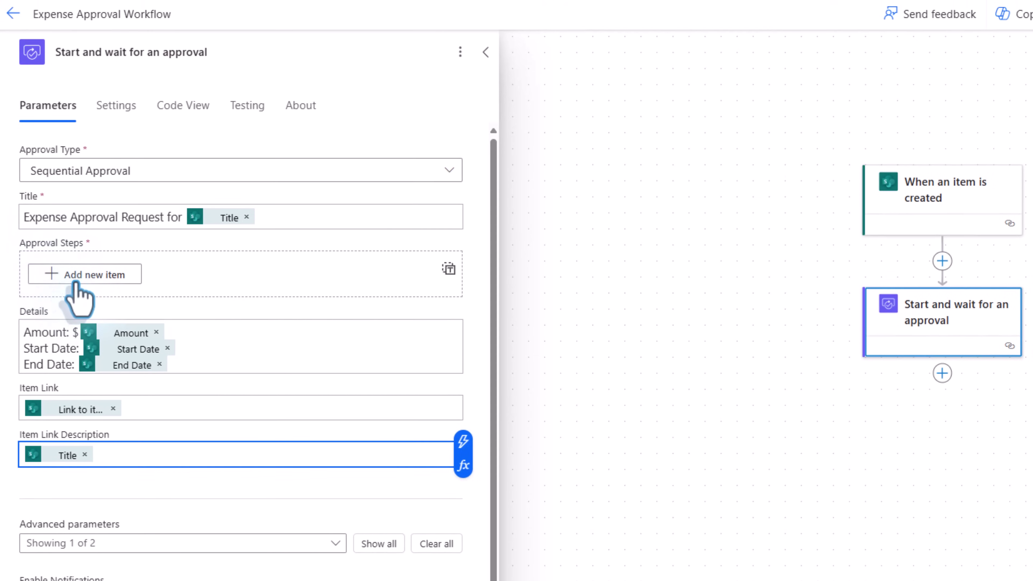
# - Add two sequential approval steps, each assigned to an approver's e-mail address
pyautogui.click(78, 167)
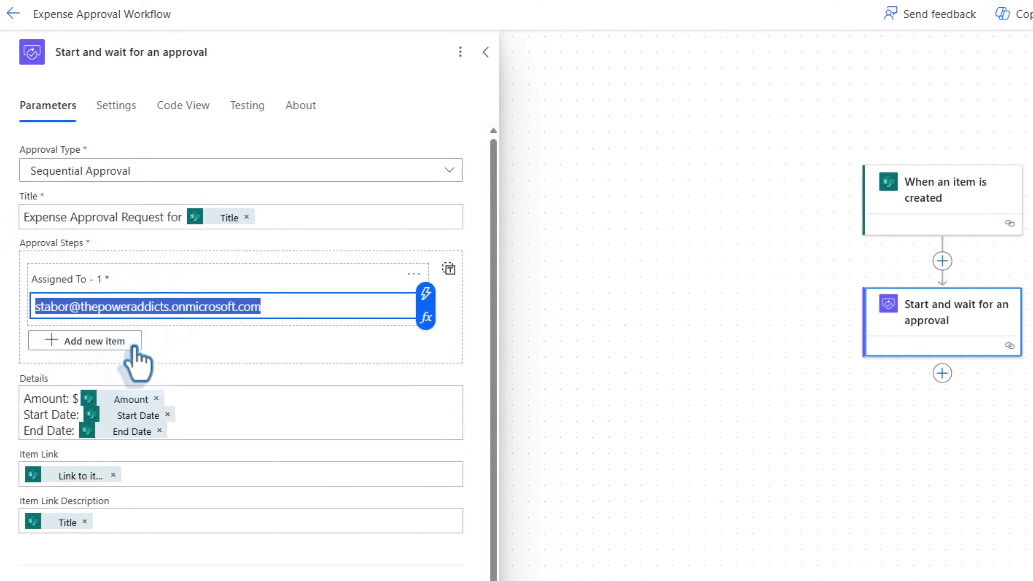
pyautogui.click(106, 344)
pyautogui.click(76, 371)
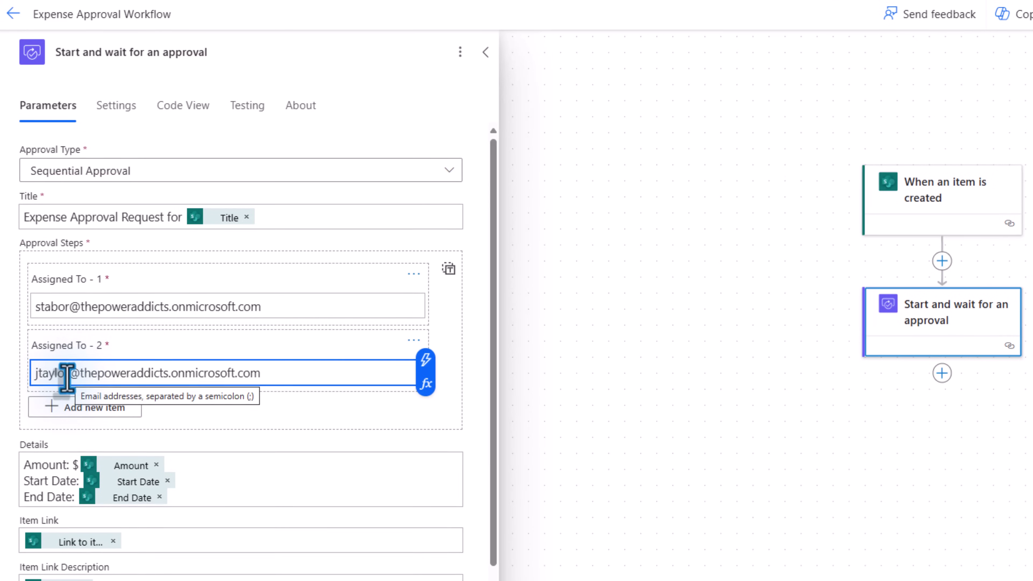
pyautogui.click(737, 356)
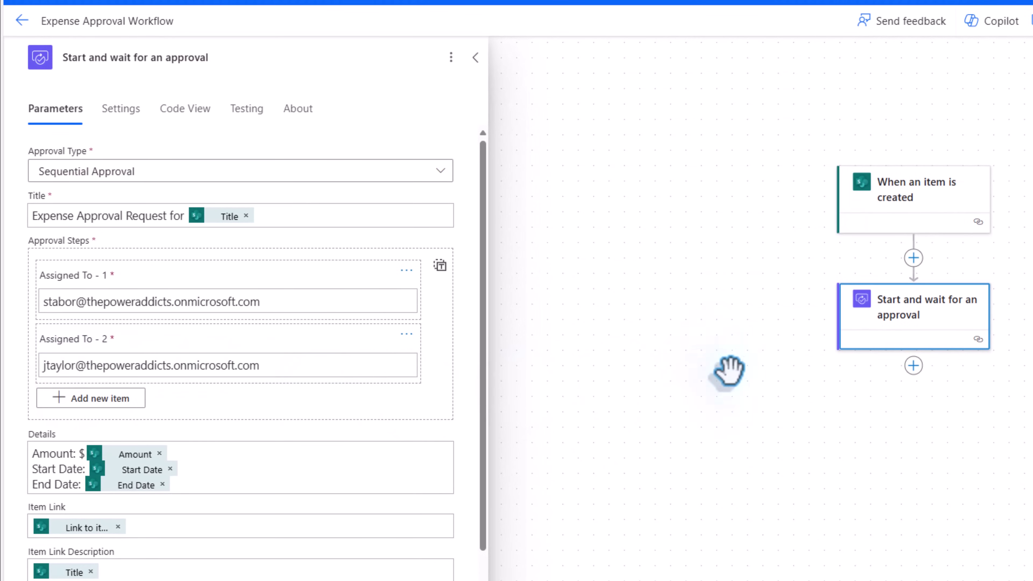
pyautogui.click(914, 365)
# - Add a Condition testing whether the approval Outcome does not contain 'Reject'
pyautogui.click(946, 371)
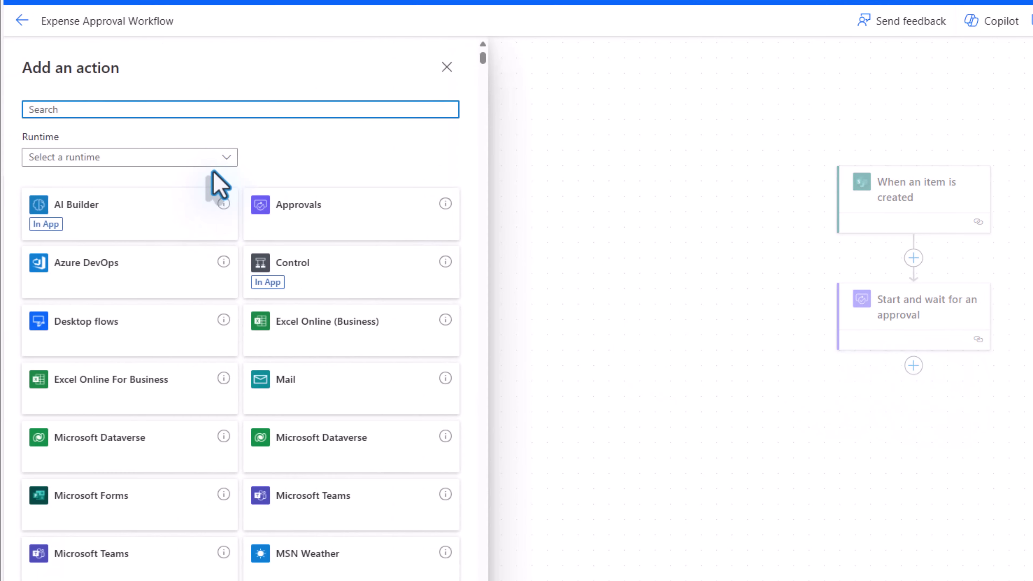
pyautogui.write('condition')
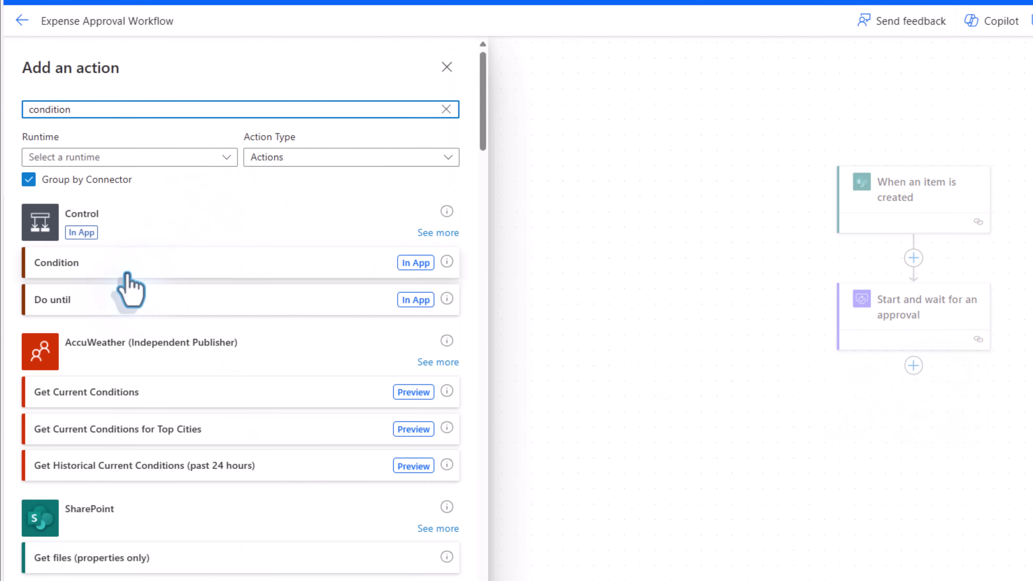
pyautogui.click(129, 264)
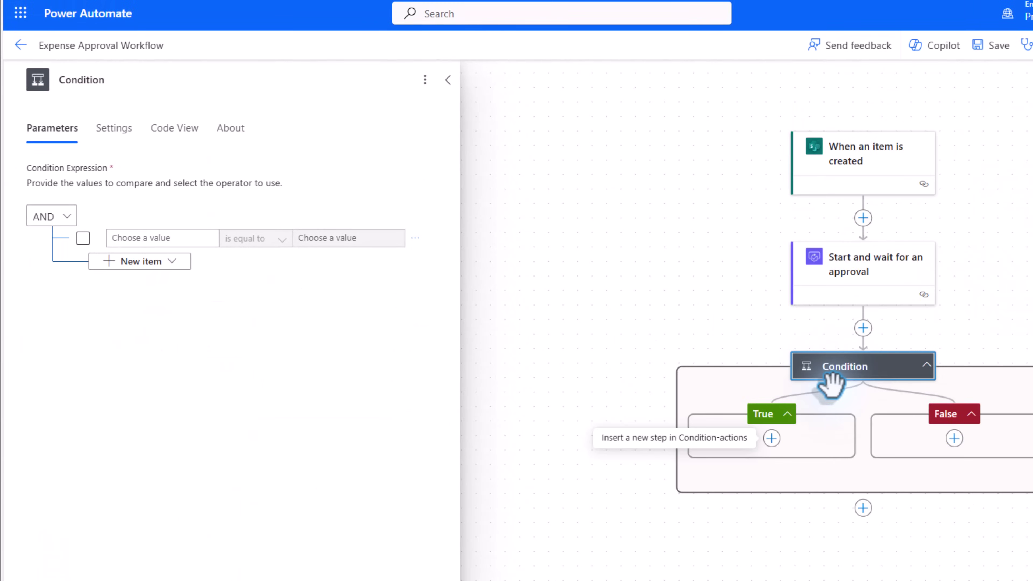
pyautogui.click(116, 239)
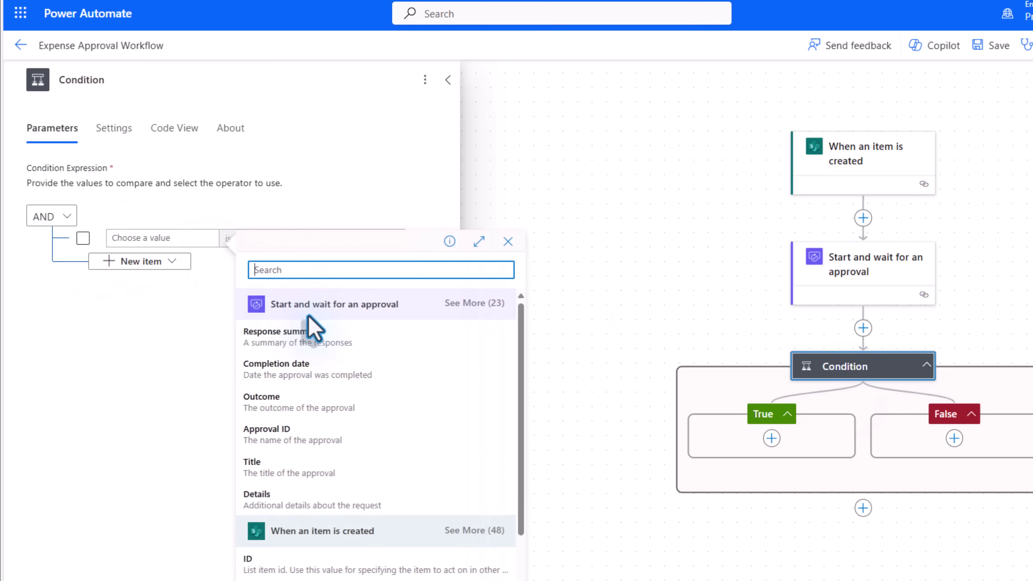
pyautogui.write('out')
pyautogui.click(310, 334)
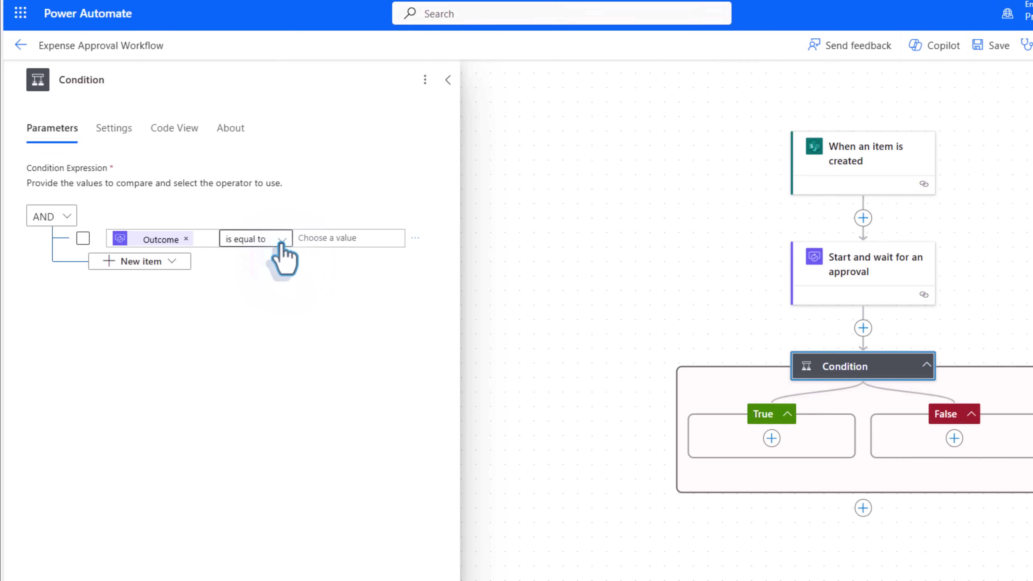
pyautogui.click(282, 243)
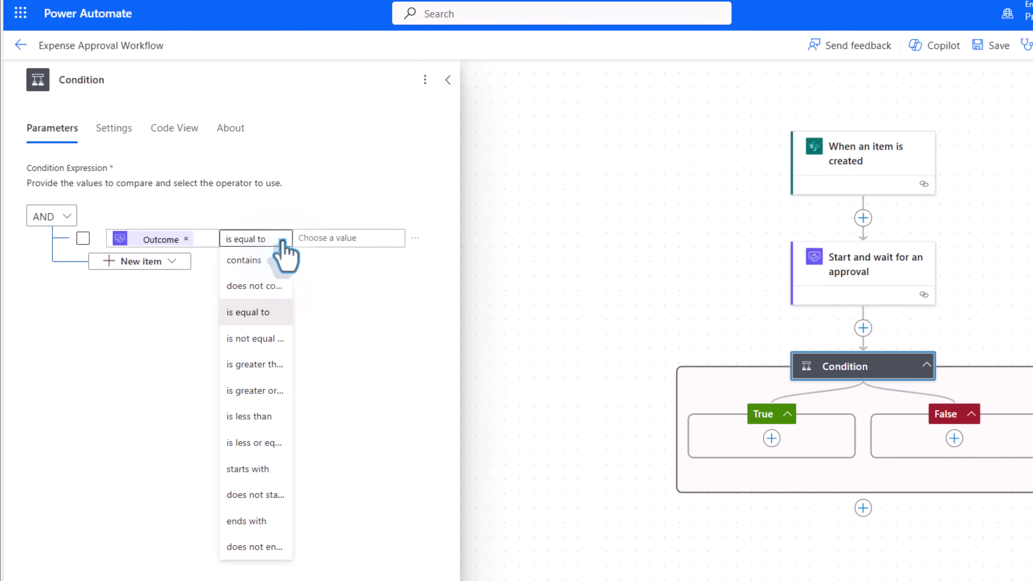
pyautogui.click(244, 286)
pyautogui.click(352, 250)
pyautogui.write('Reject')
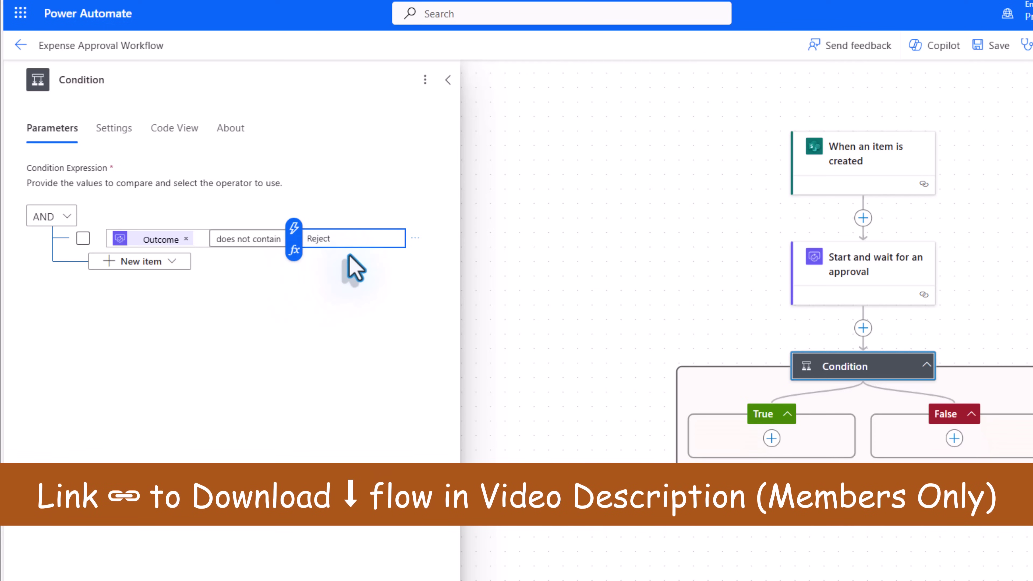
pyautogui.click(770, 440)
# - In the True branch, add an Update item for the HR site's Expenses list using the item's ID
pyautogui.click(771, 439)
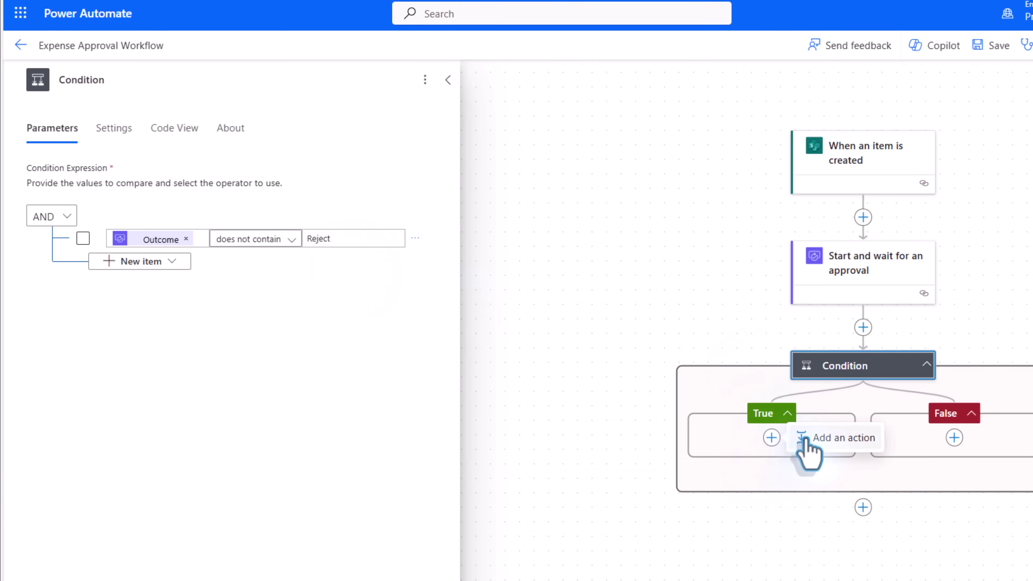
pyautogui.click(803, 449)
pyautogui.write('update item')
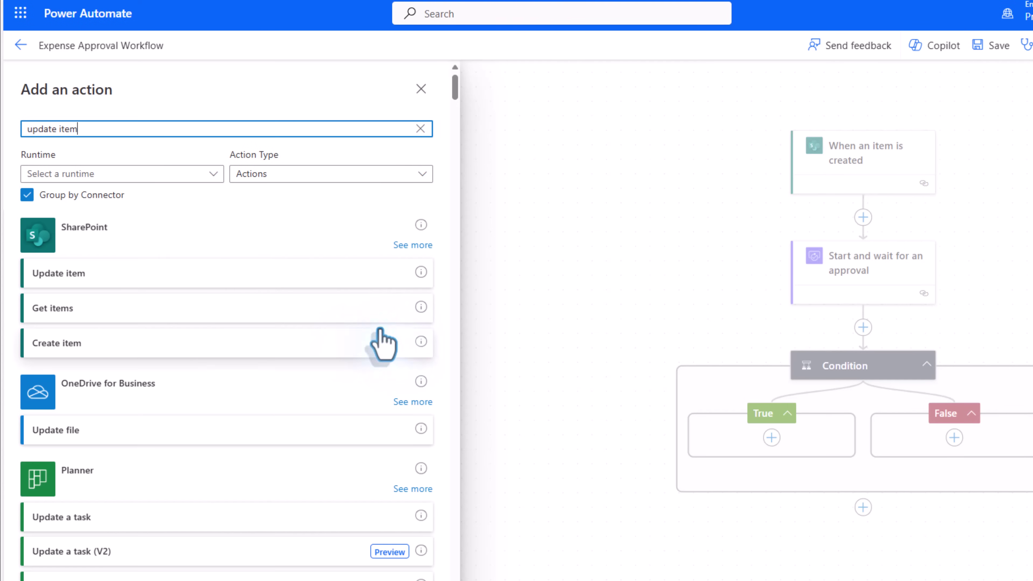
pyautogui.click(137, 281)
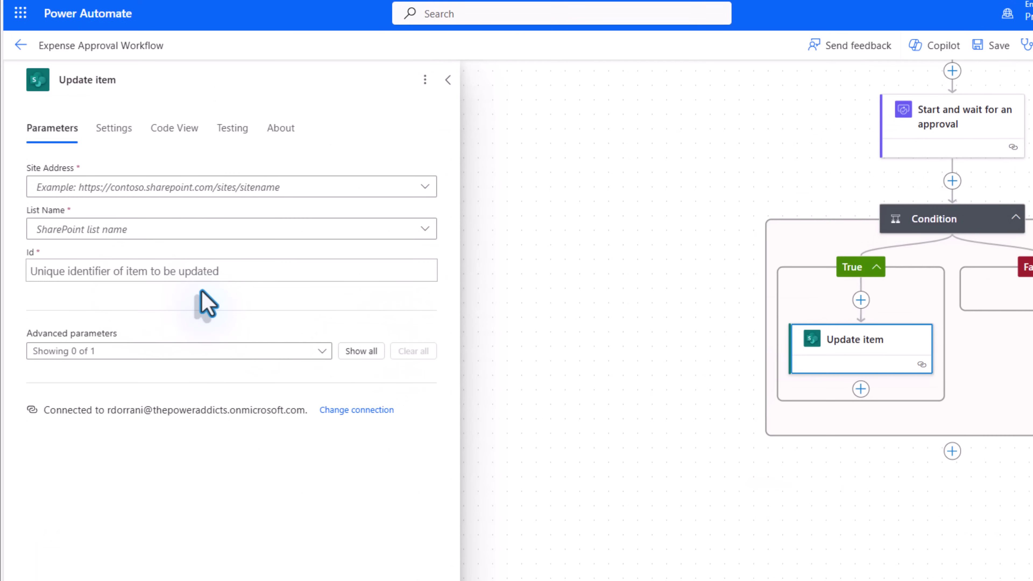
pyautogui.click(240, 188)
pyautogui.click(214, 291)
pyautogui.click(143, 229)
pyautogui.write('expense')
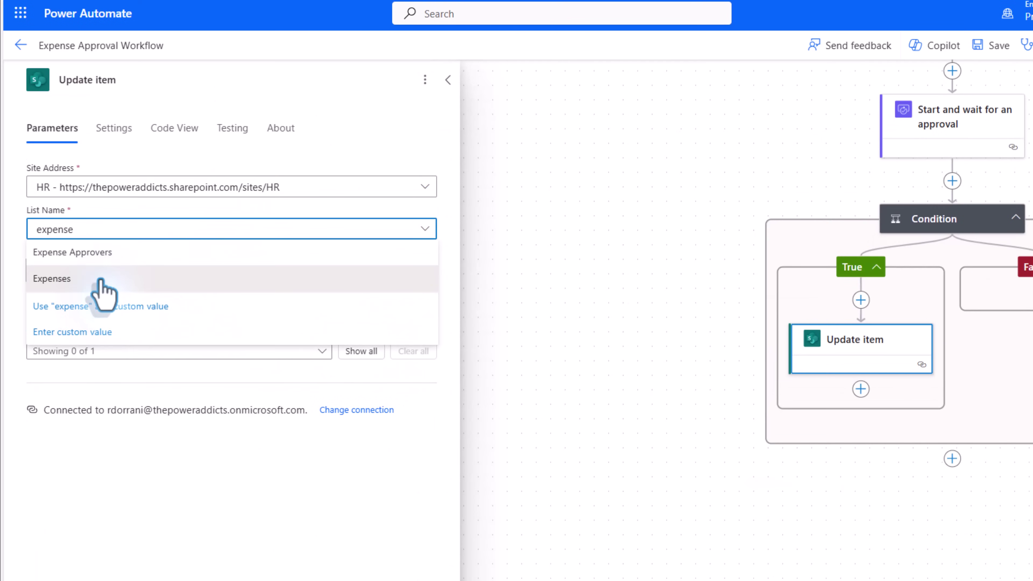
pyautogui.click(102, 280)
pyautogui.click(106, 272)
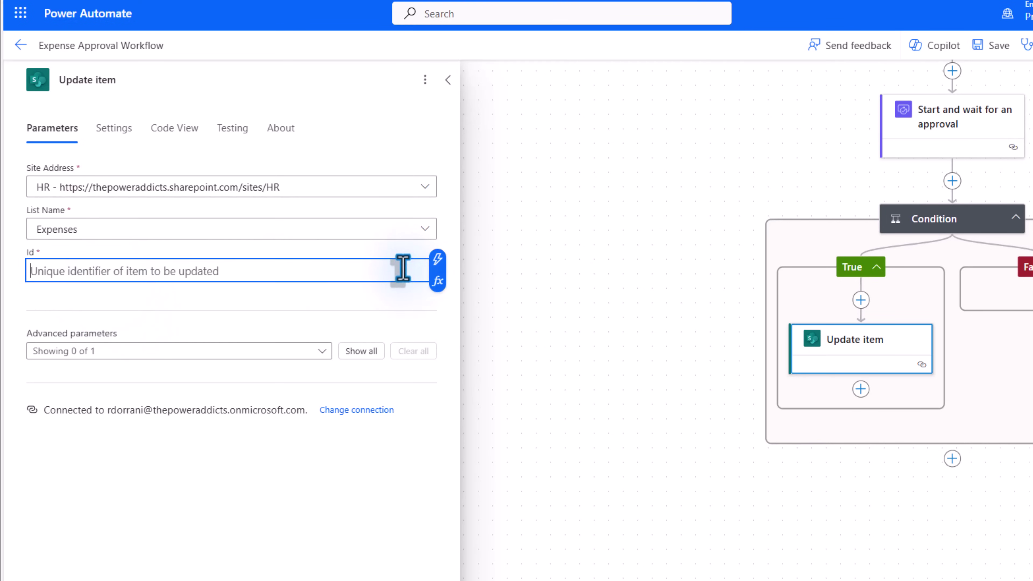
pyautogui.click(439, 262)
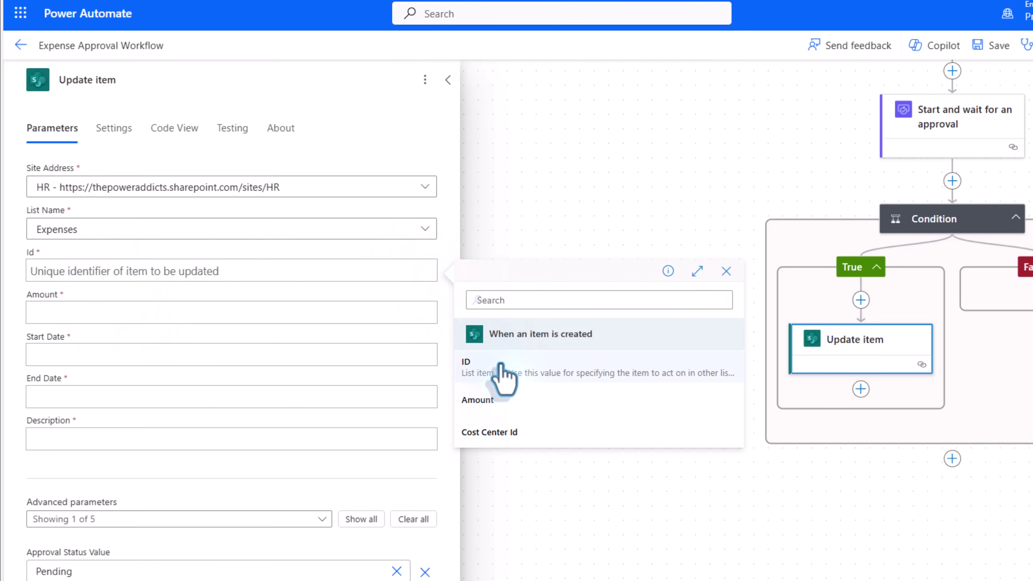
pyautogui.click(494, 364)
# - Set Amount from the expense, status to Approved, and rename the step 'Update item to Approved'
pyautogui.click(81, 312)
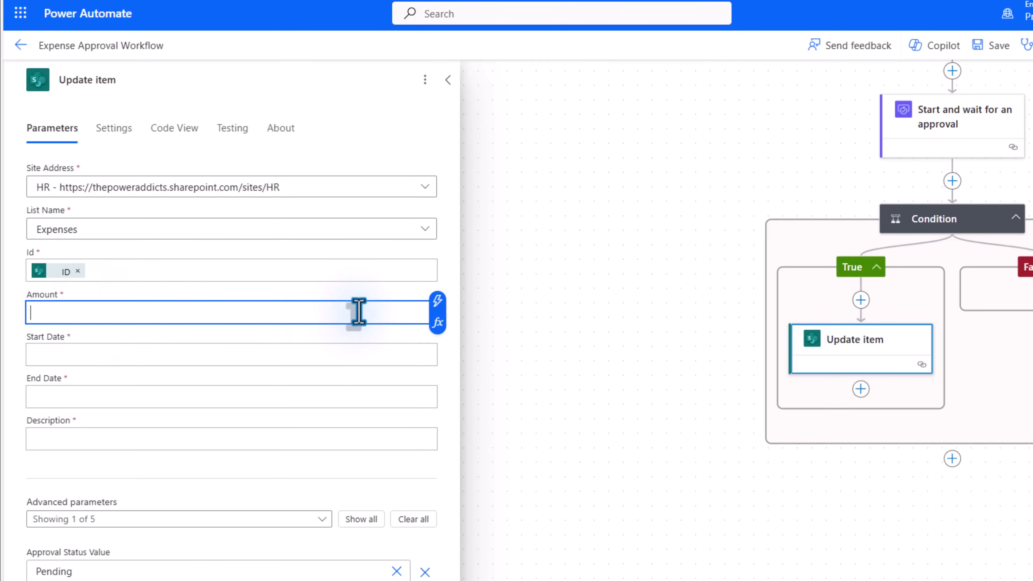
pyautogui.click(437, 301)
pyautogui.write('amount')
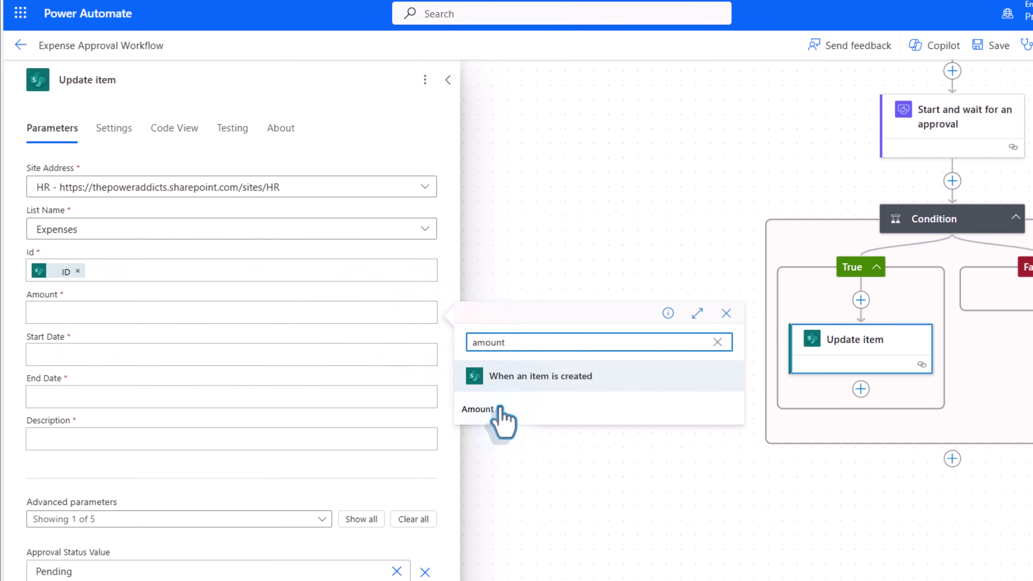
pyautogui.click(490, 409)
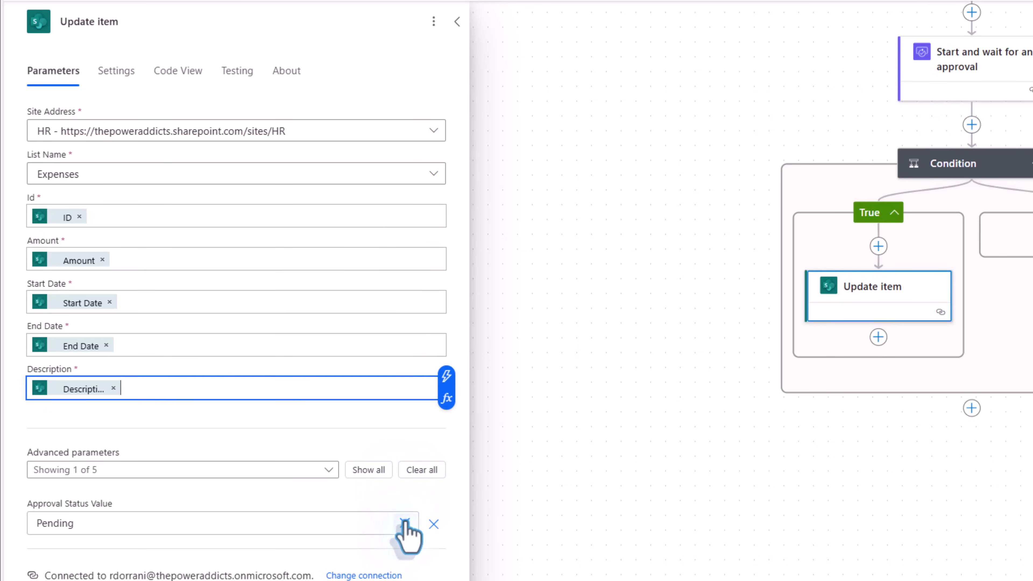
pyautogui.click(405, 524)
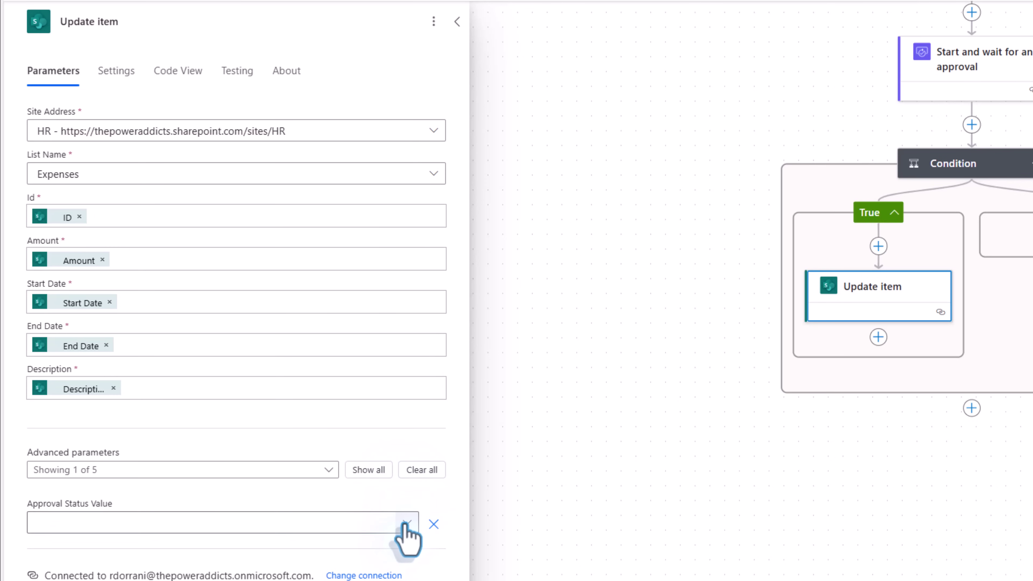
pyautogui.click(406, 523)
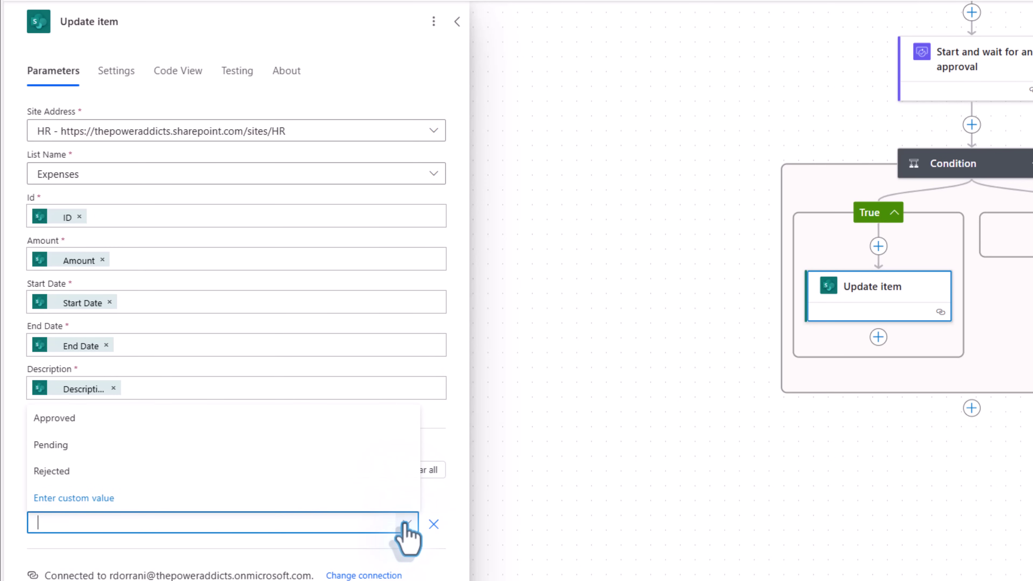
pyautogui.click(98, 421)
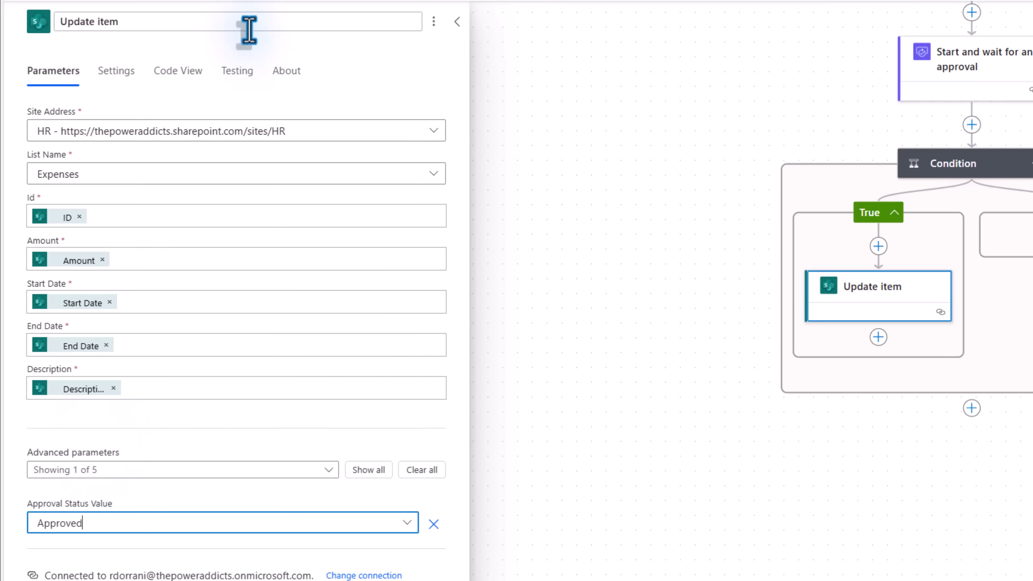
pyautogui.click(160, 24)
pyautogui.write('to Approved')
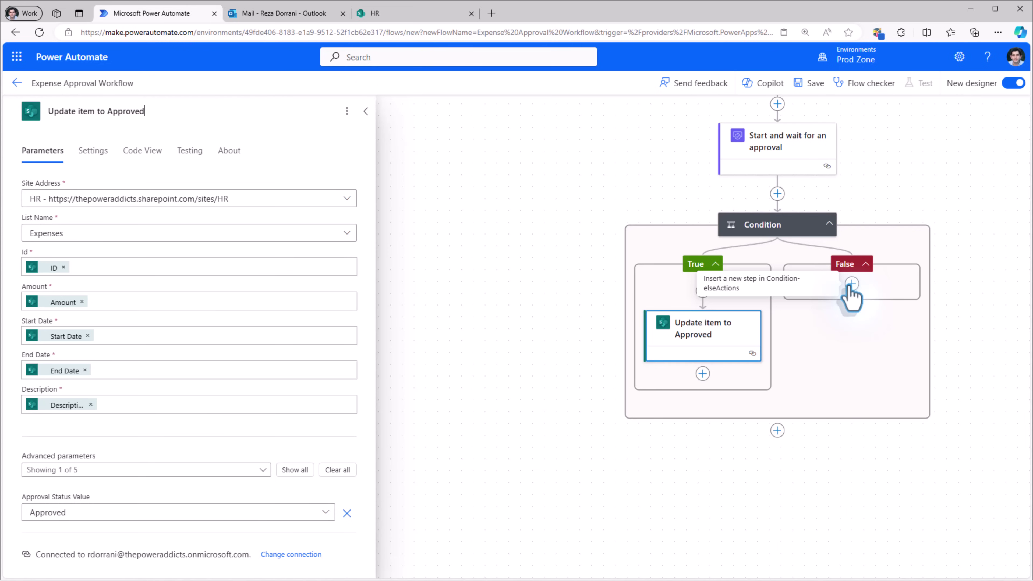
# - Paste a copy into the False branch as 'Update item to Rejected' with status Rejected, then save
pyautogui.rightClick(732, 344)
pyautogui.click(772, 362)
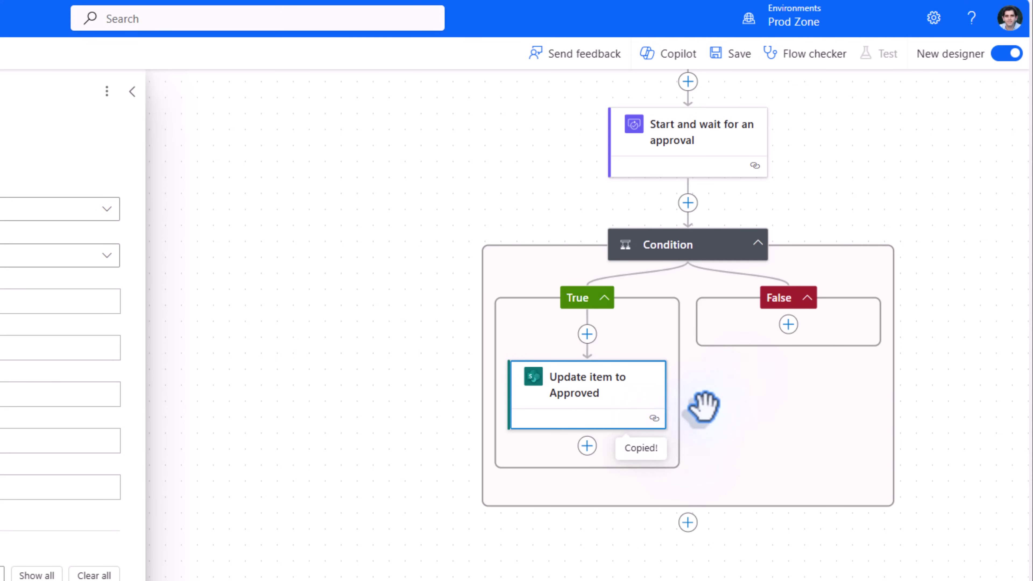
pyautogui.click(789, 324)
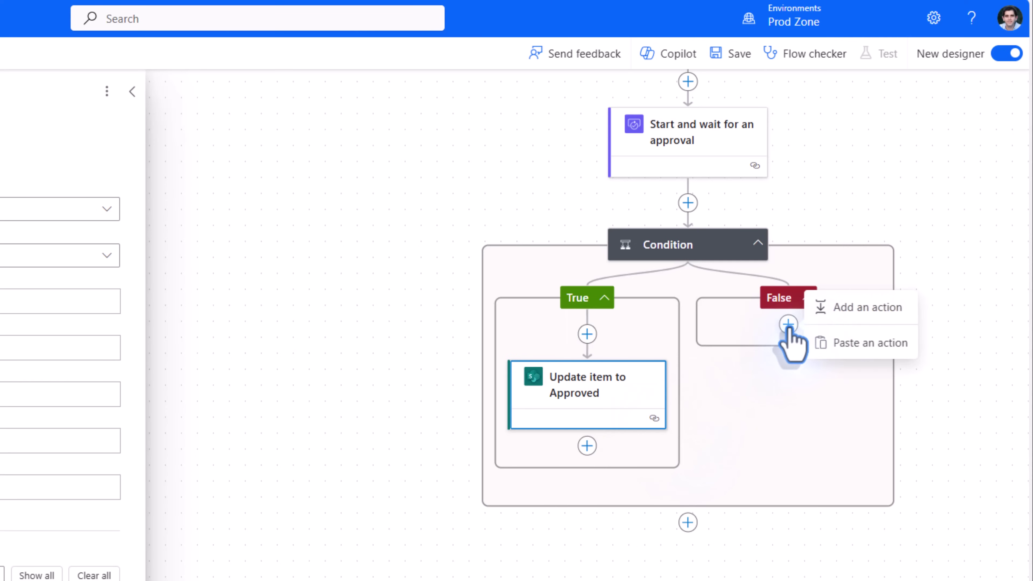
pyautogui.click(846, 355)
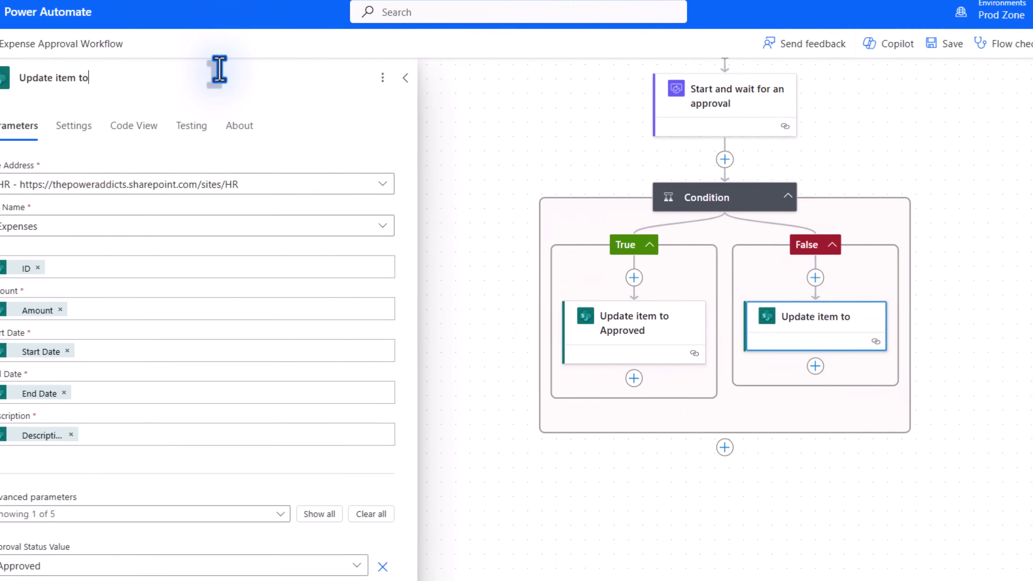
pyautogui.write('Rejected')
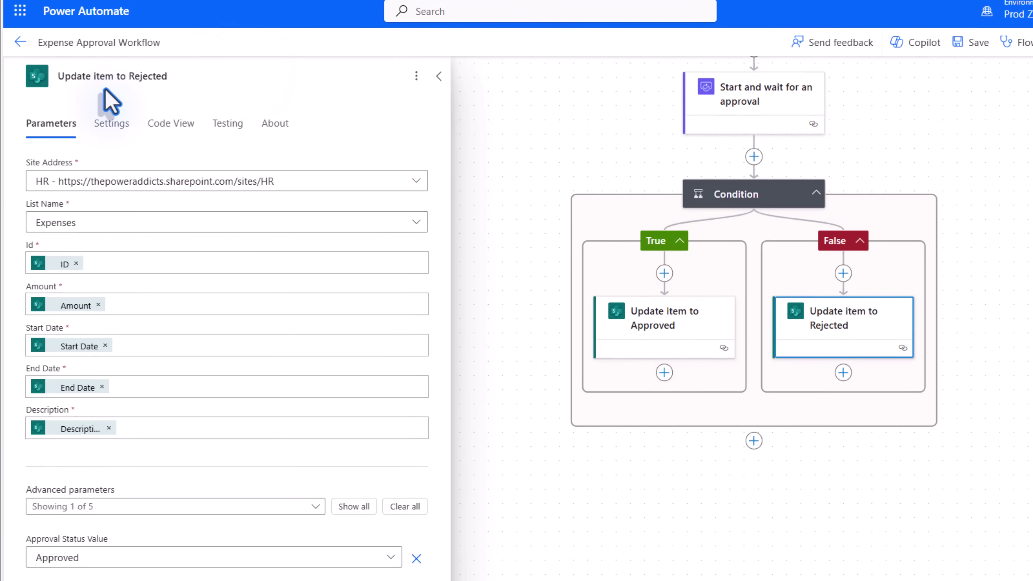
pyautogui.click(388, 559)
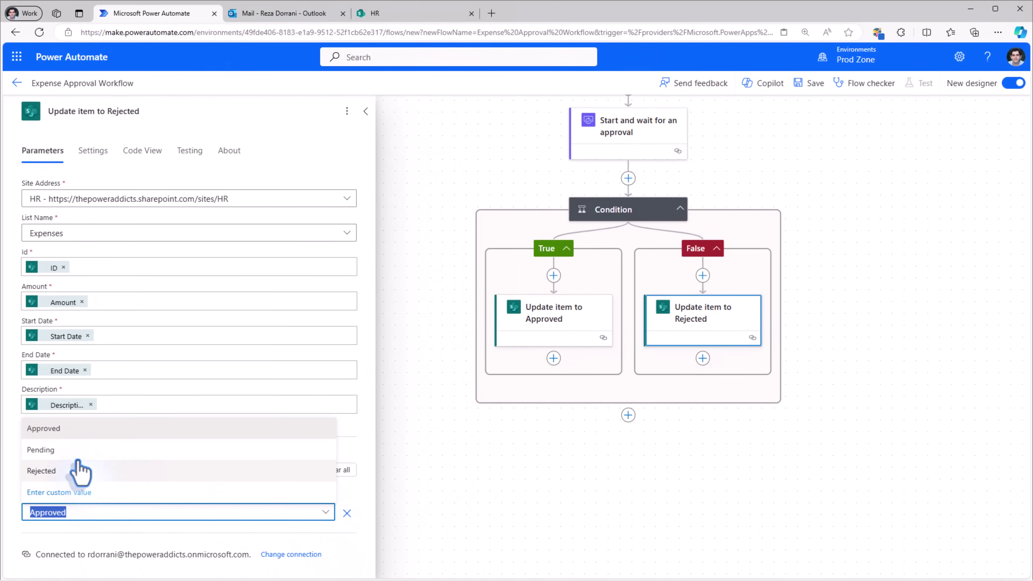
pyautogui.click(42, 471)
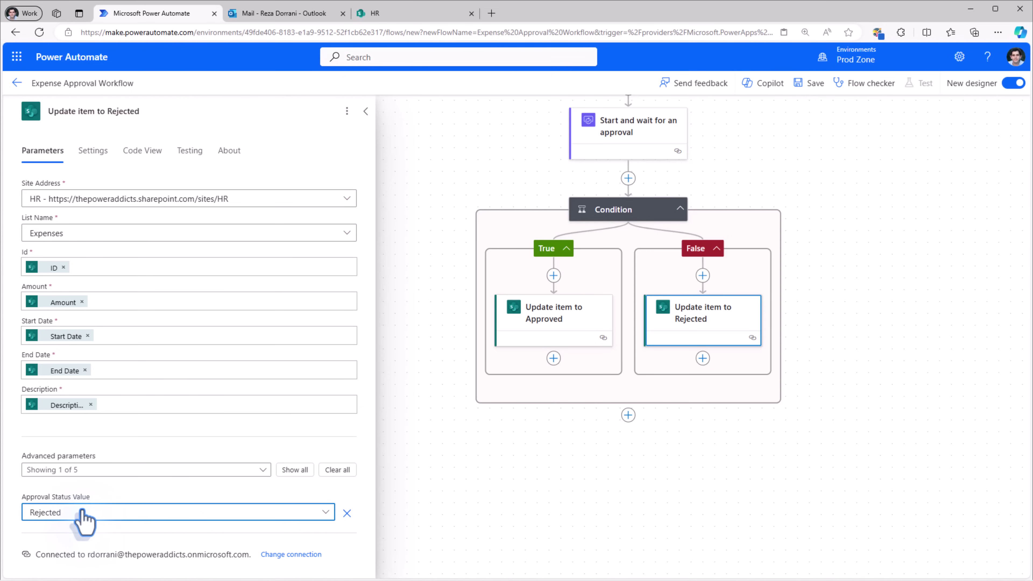
pyautogui.moveTo(443, 167); pyautogui.dragTo(461, 293)
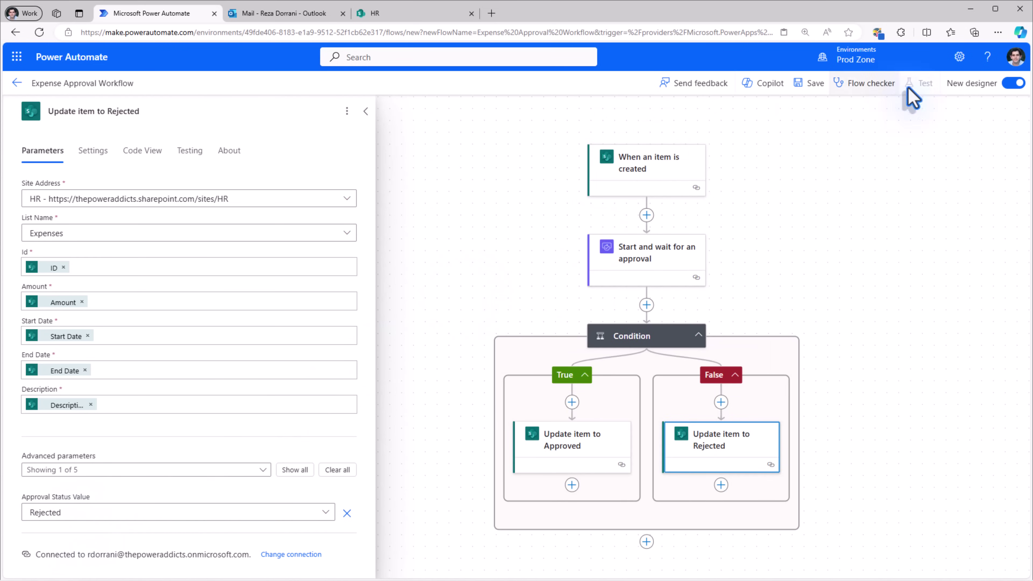
pyautogui.click(820, 84)
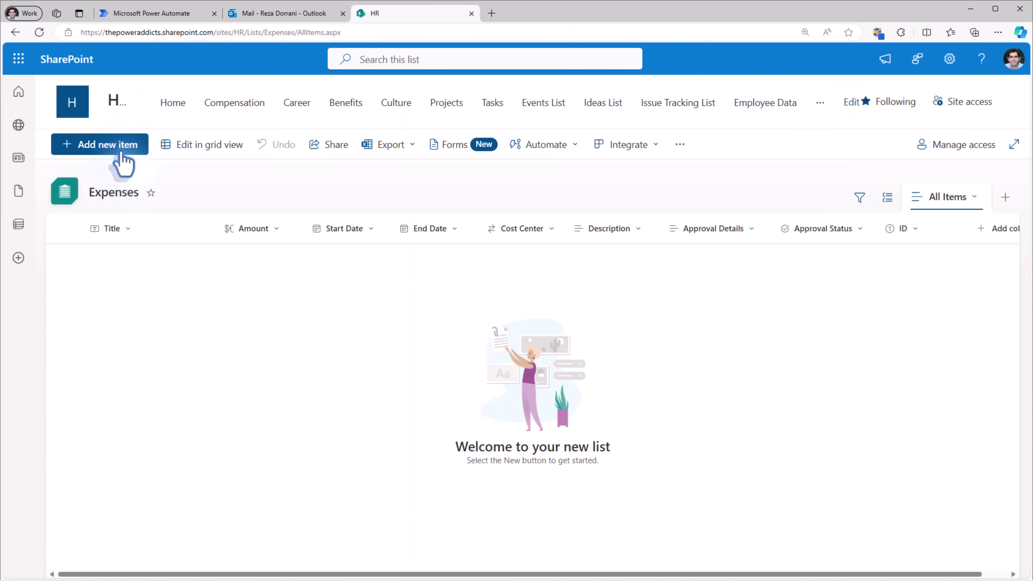
# - Save a new Project Travel expense of 500 with cost center Microsoft, then check the flow's run
pyautogui.click(122, 155)
pyautogui.click(271, 249)
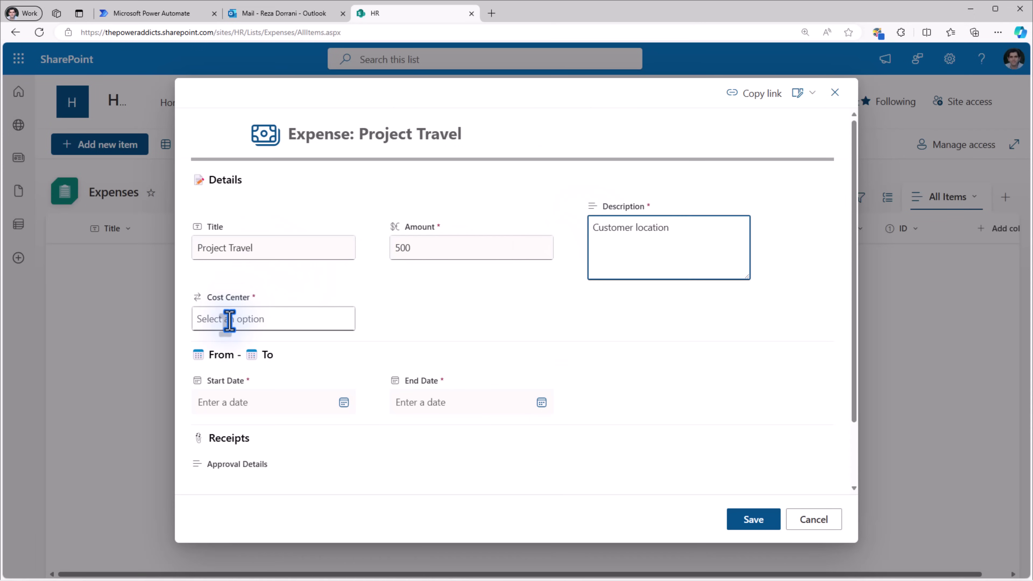
pyautogui.click(258, 321)
pyautogui.click(260, 366)
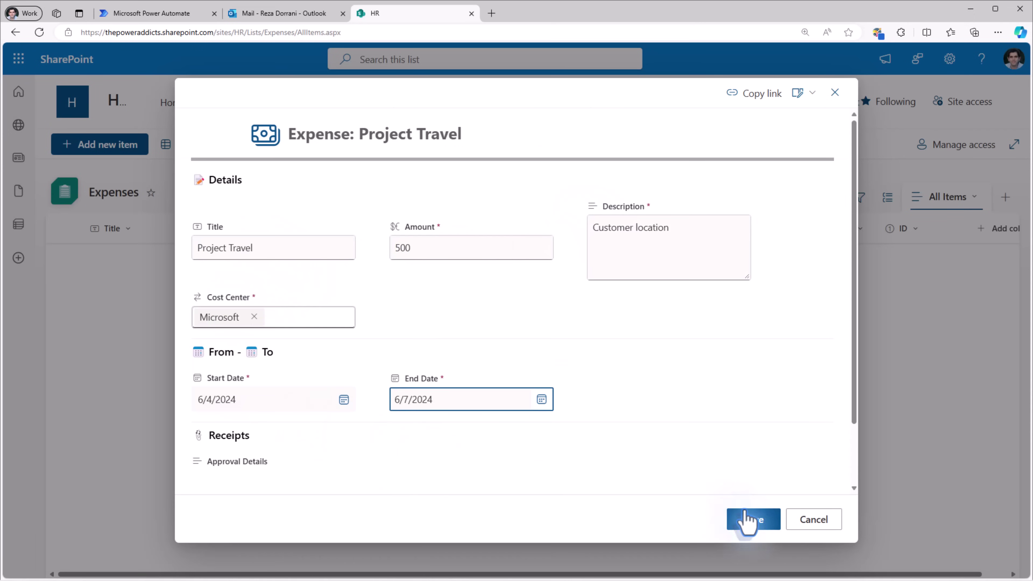
pyautogui.click(752, 519)
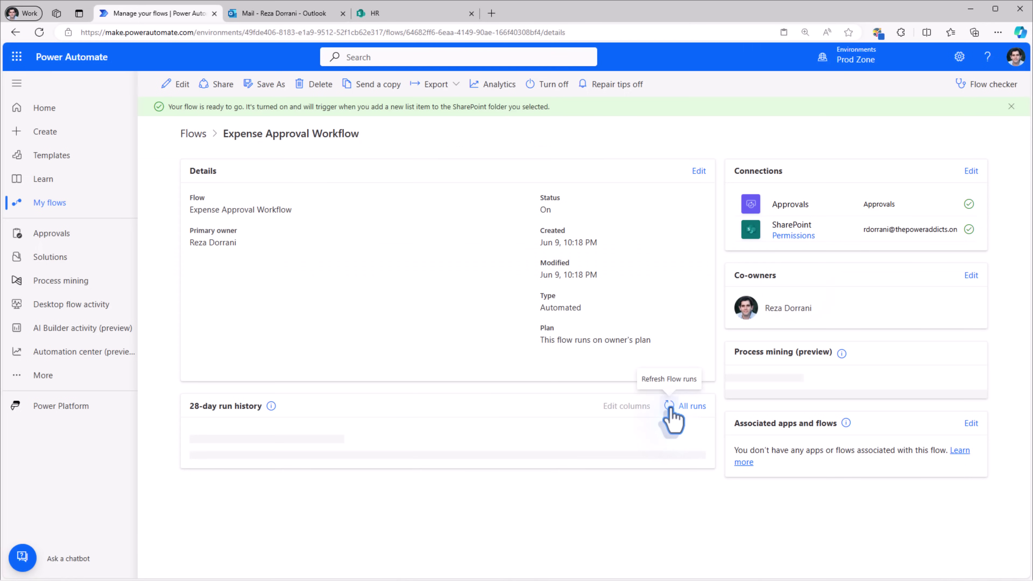
pyautogui.click(670, 405)
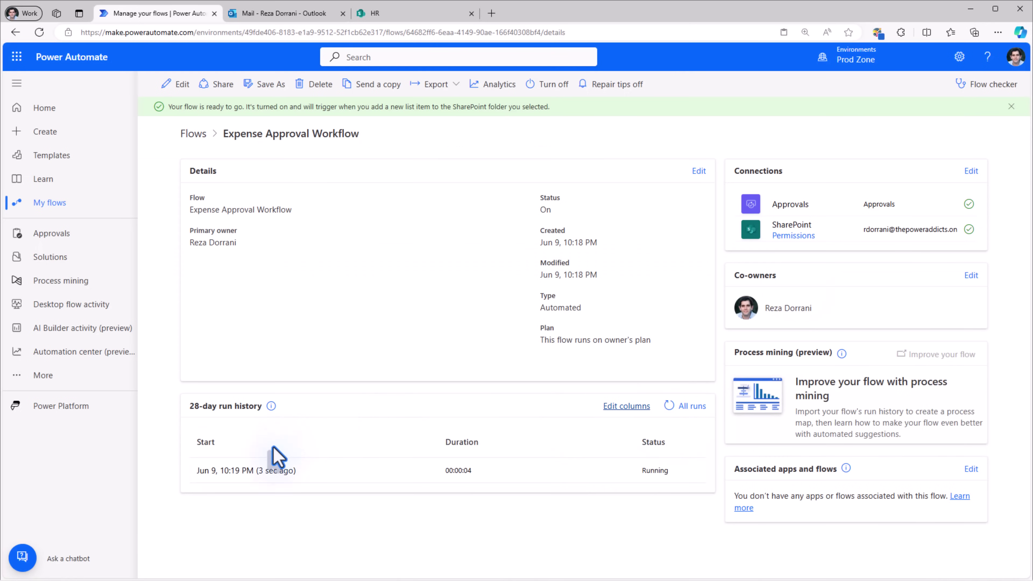
# - Open the details of the workflow run started Jun 9, 10:19 PM
pyautogui.click(274, 472)
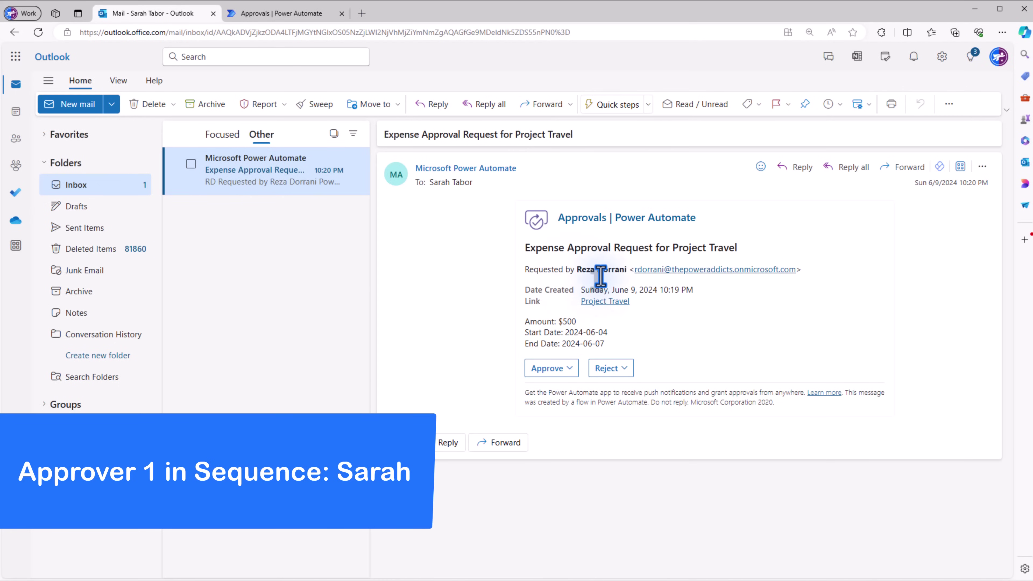
# - Check the linked Project Travel expense, then approve the email request with comment 'ok'
pyautogui.click(604, 302)
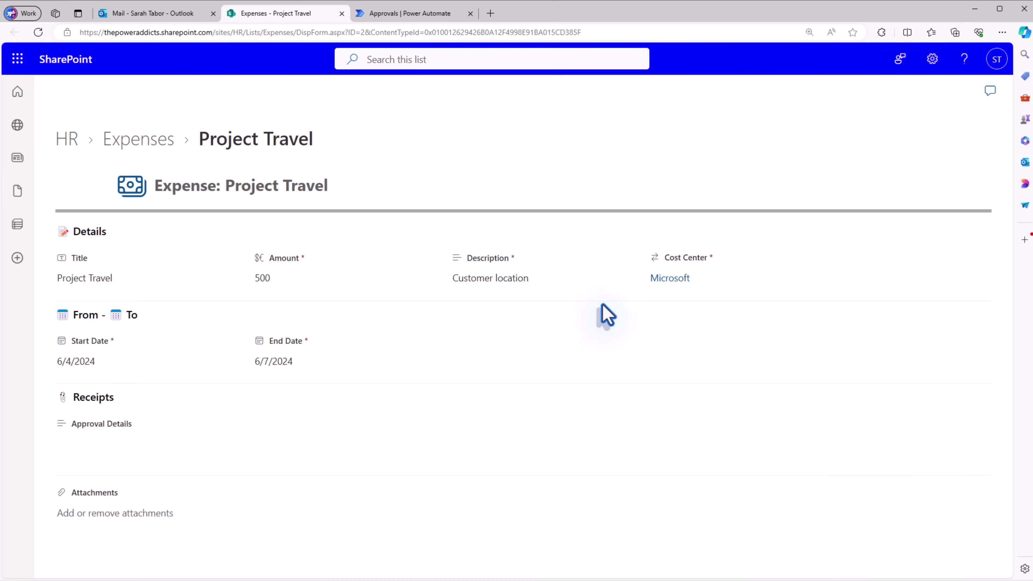
pyautogui.hotkey('ctrl', 'shift', 'Tab')
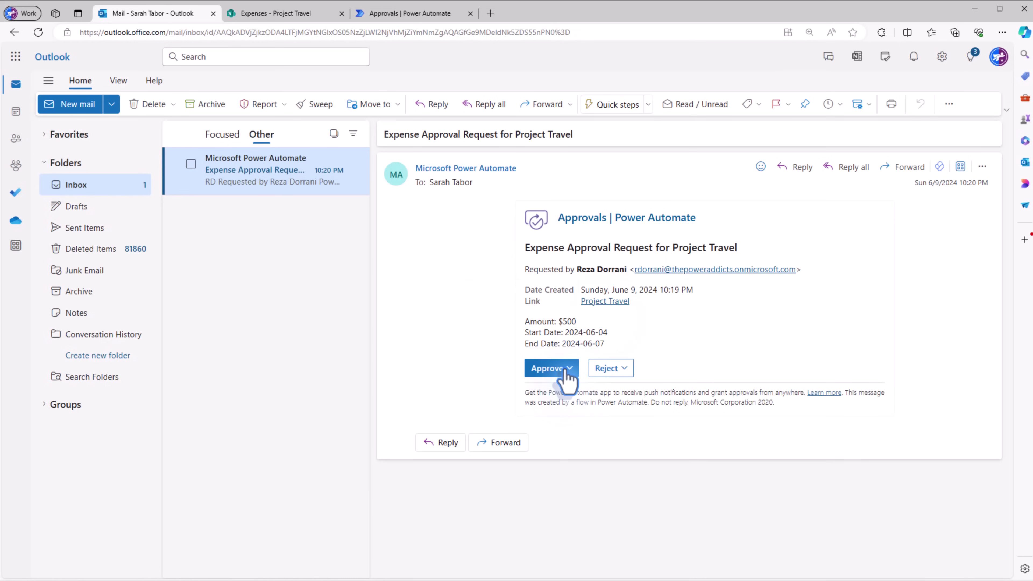
pyautogui.click(563, 372)
pyautogui.click(576, 428)
pyautogui.write('ok')
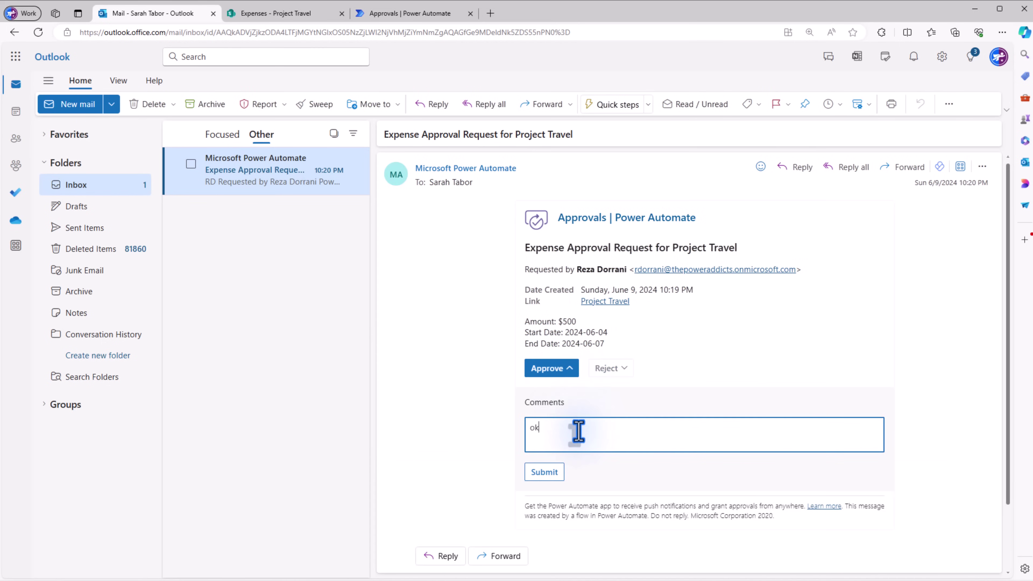
pyautogui.click(550, 473)
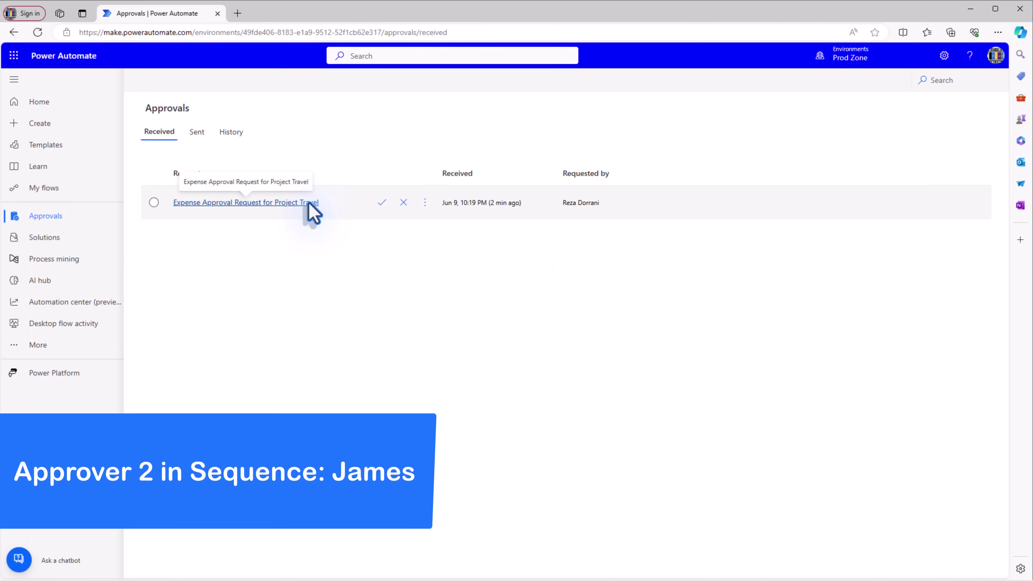
# - Respond Approve to the received Project Travel request with the comment 'looks good'
pyautogui.click(309, 203)
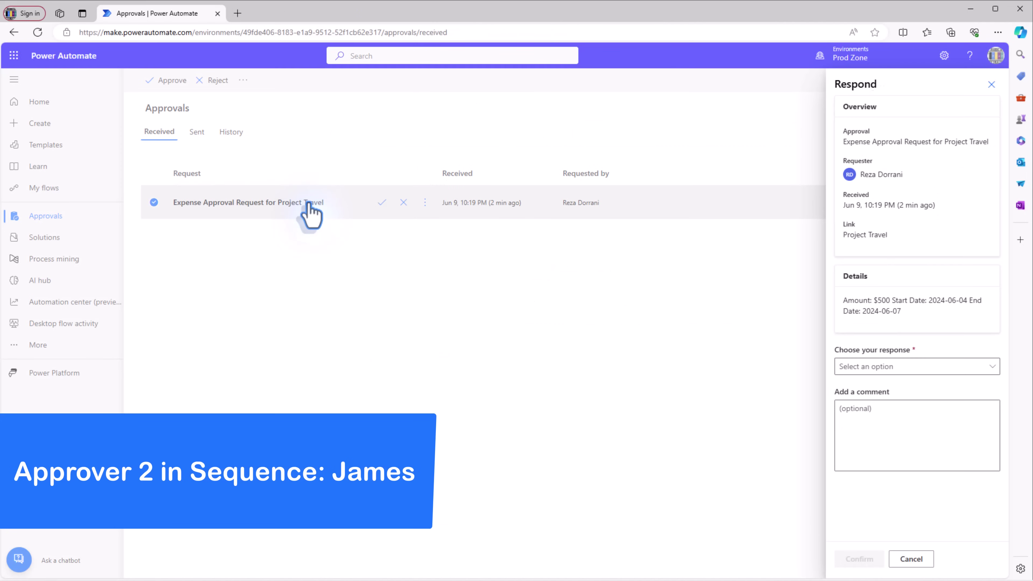
pyautogui.click(862, 367)
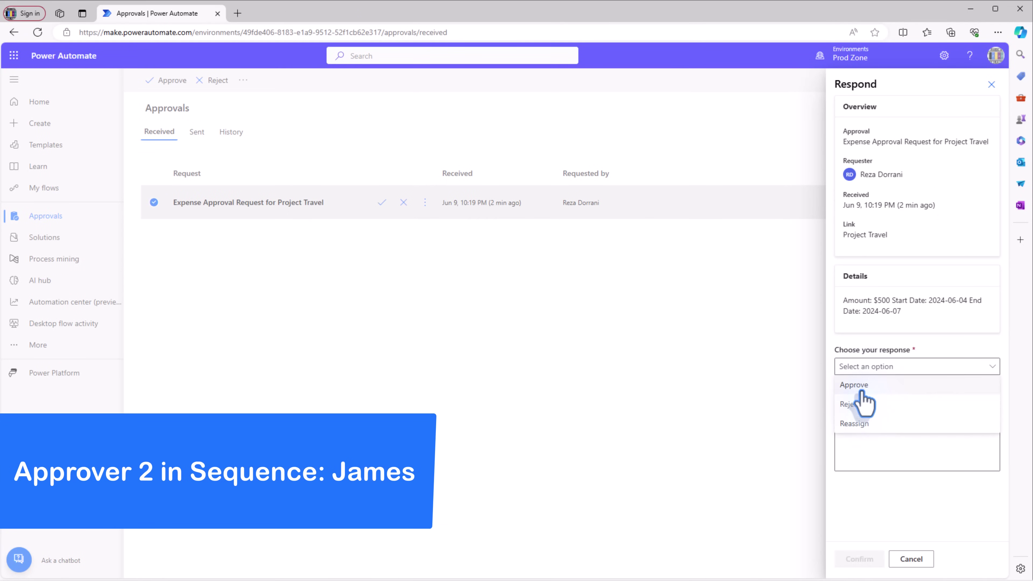
pyautogui.click(862, 386)
pyautogui.click(862, 427)
pyautogui.write('looks good')
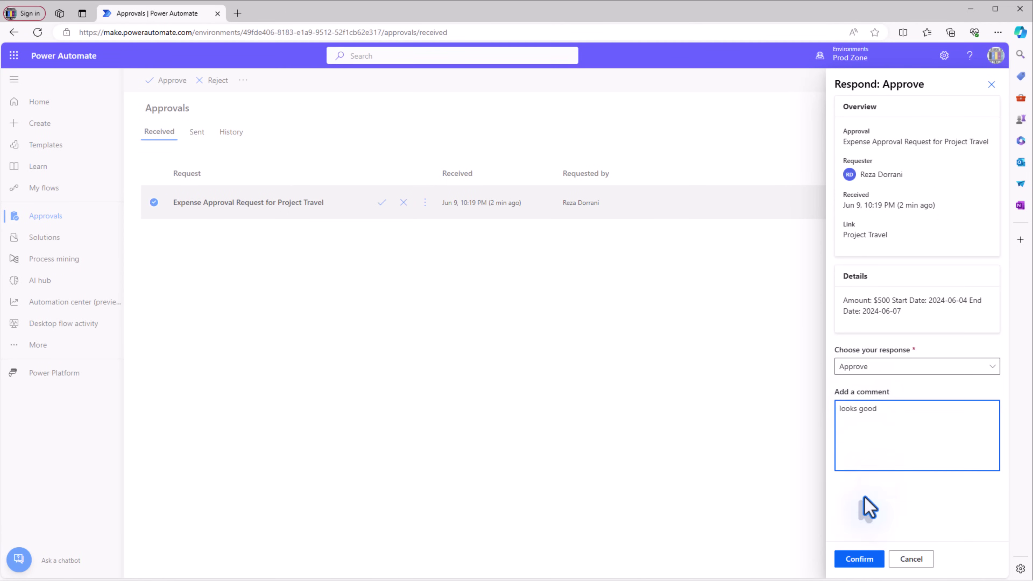
pyautogui.click(859, 559)
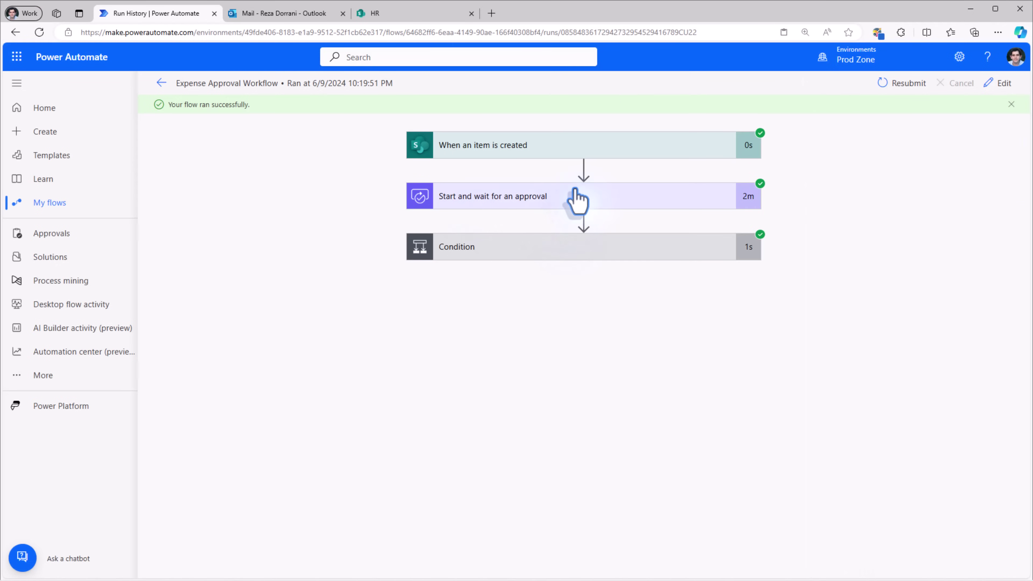
# - Inspect the run's Condition and 'Update item to Approved' inputs, then view the SharePoint Expenses list
pyautogui.click(528, 250)
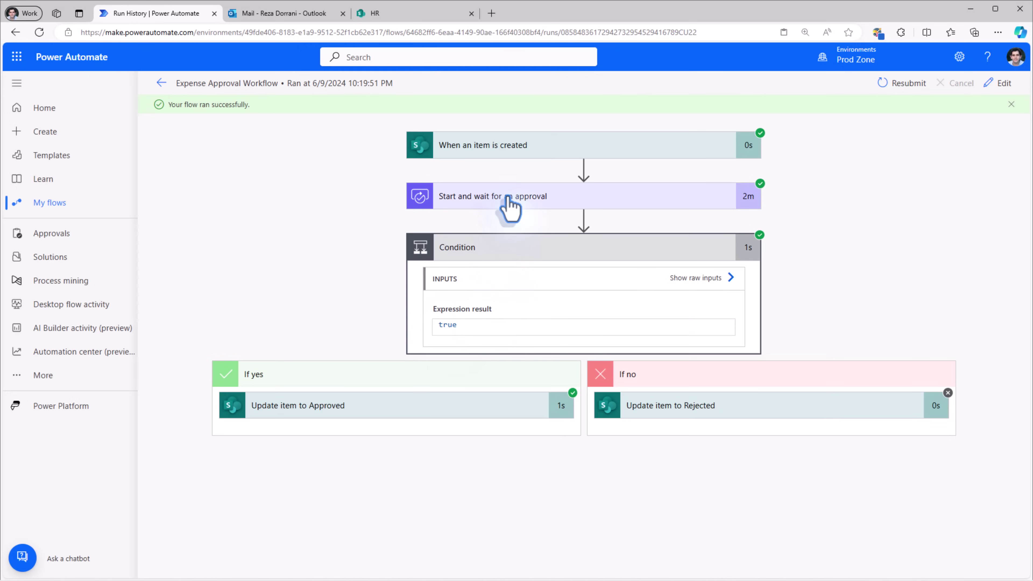
pyautogui.click(329, 412)
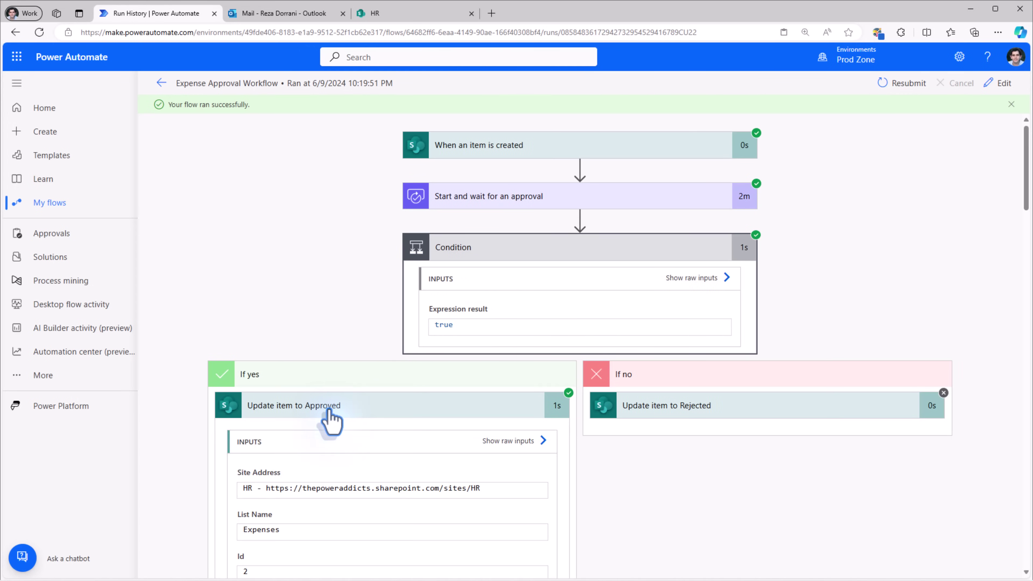
pyautogui.scroll(-5, 331, 417)
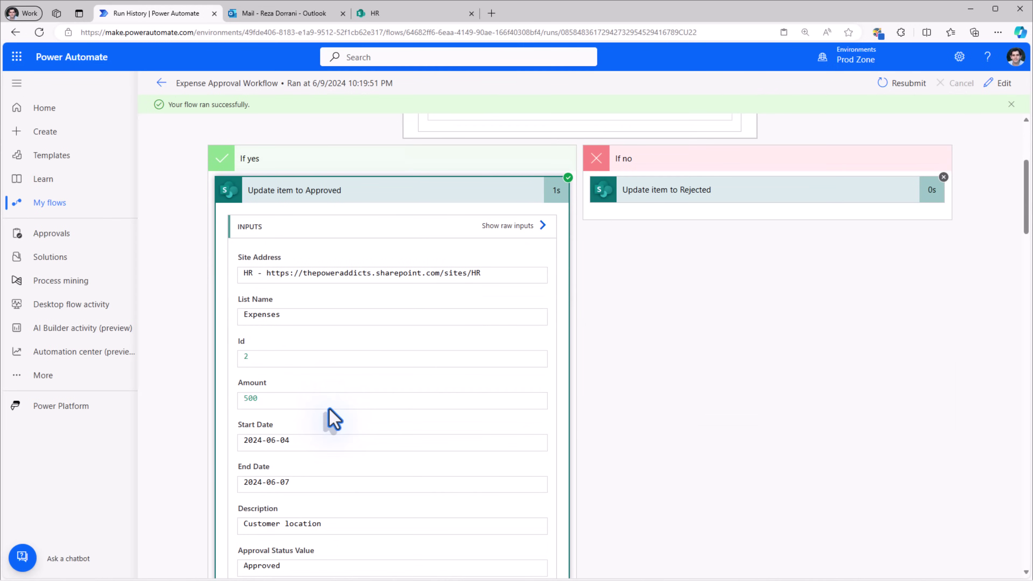
pyautogui.hotkey('ctrl', '3')
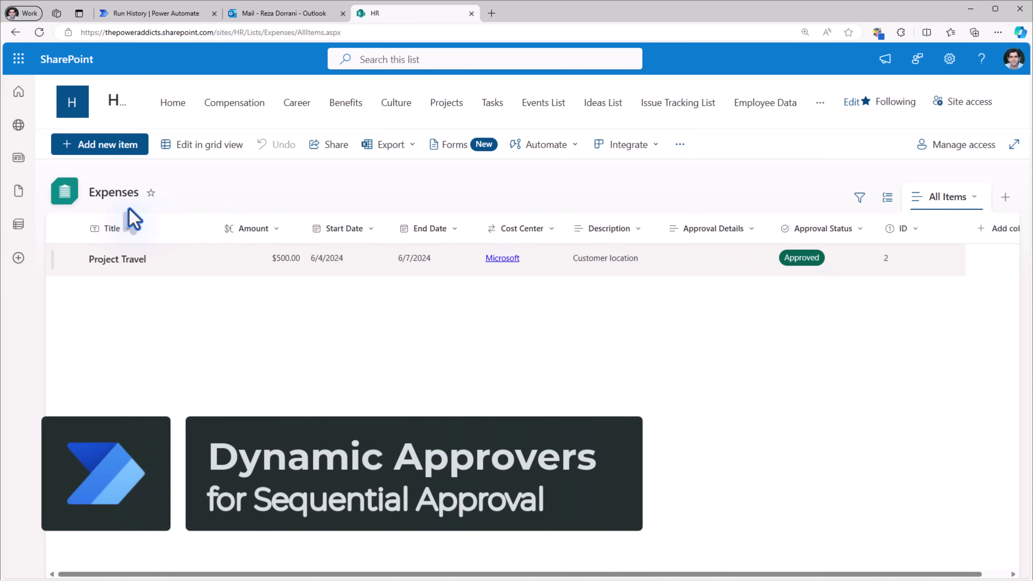
# - Review the Cost Center lookup column's settings, then return to the Expense Approvers list
pyautogui.click(514, 231)
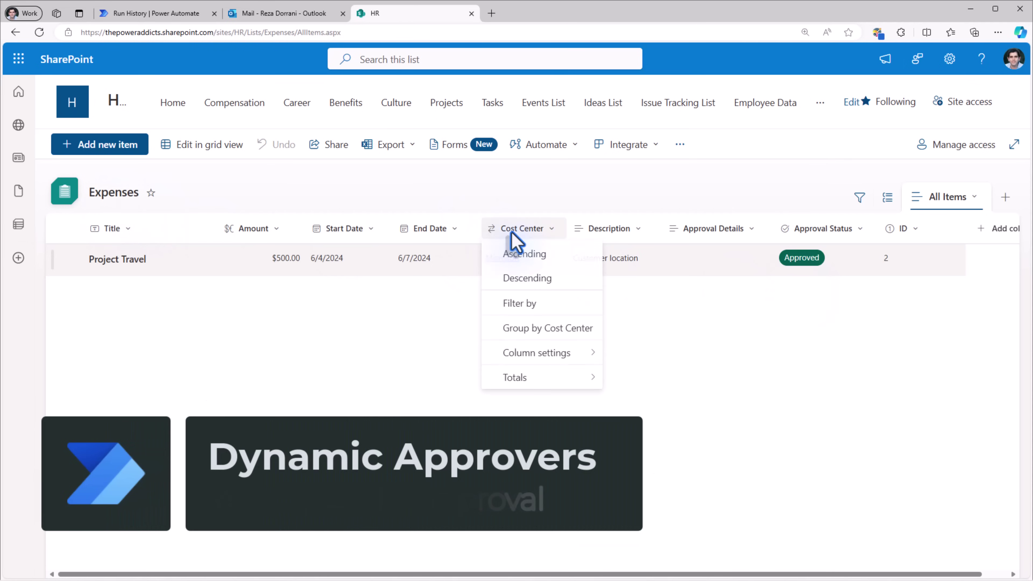
pyautogui.moveTo(586, 352)
pyautogui.click(619, 342)
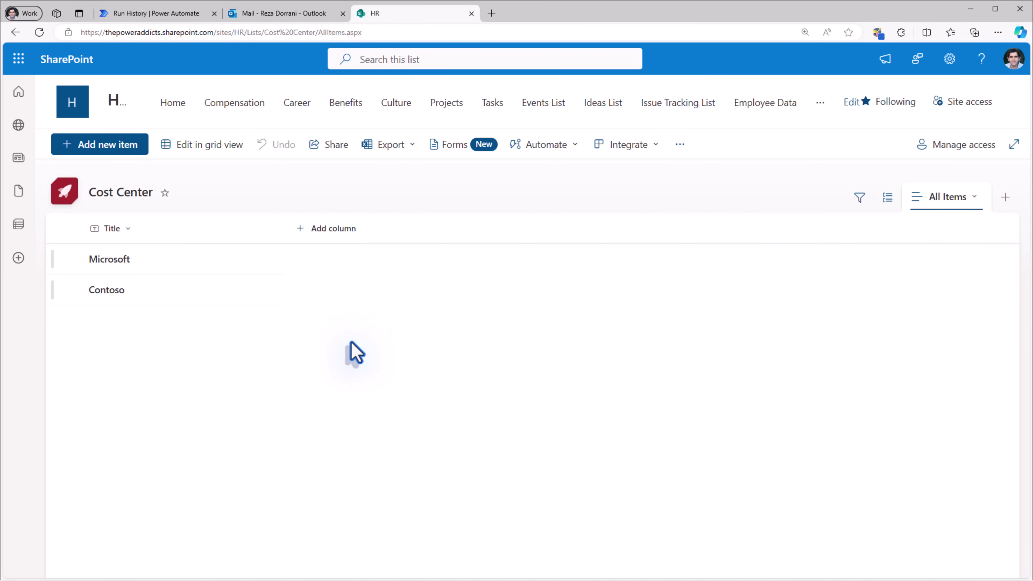
pyautogui.hotkey('alt', 'Left')
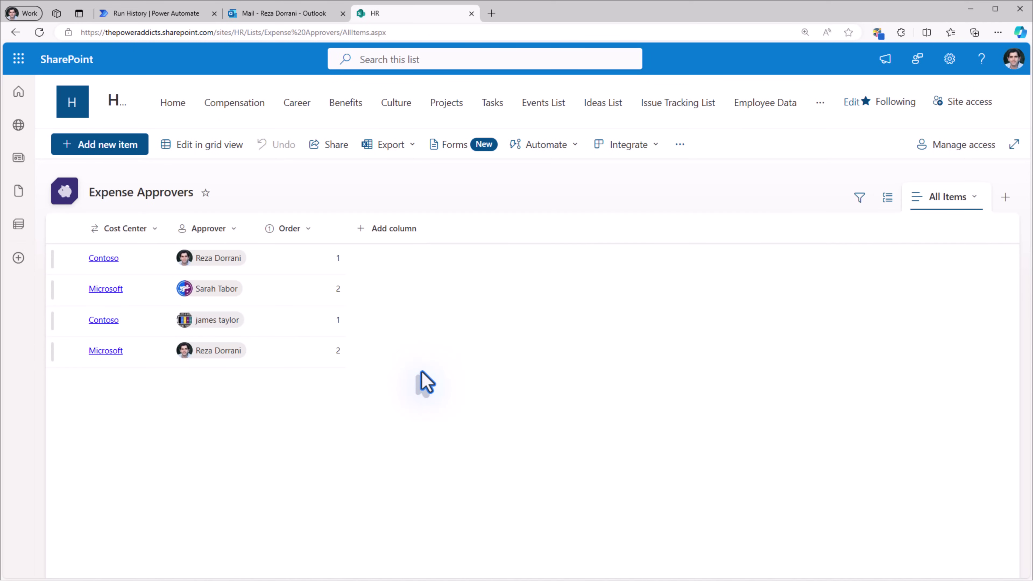
# - Inspect the Cost Center and Approver column settings, discarding the allow-groups change
pyautogui.click(153, 229)
pyautogui.moveTo(185, 358)
pyautogui.click(221, 353)
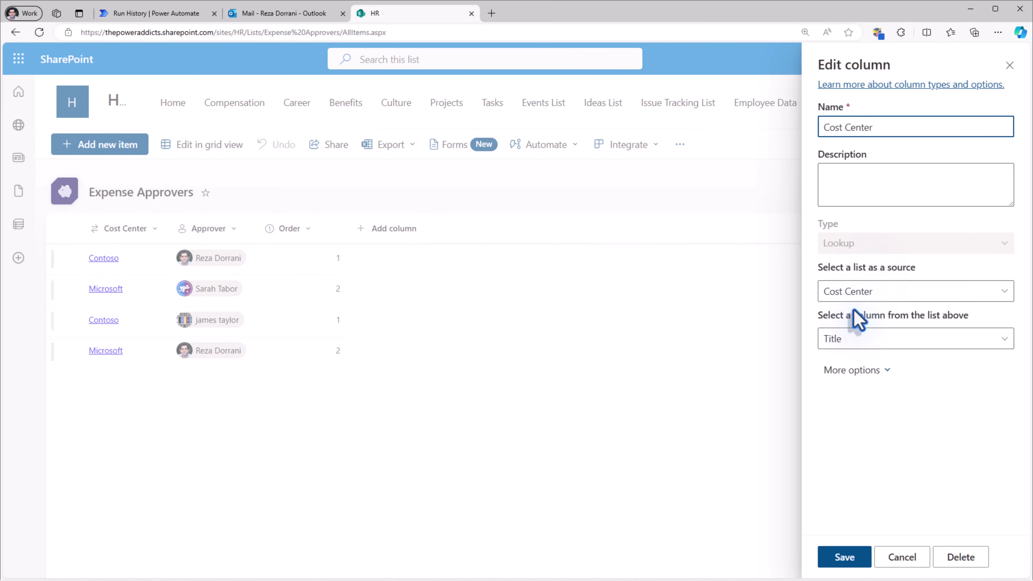
pyautogui.click(754, 512)
pyautogui.click(205, 230)
pyautogui.moveTo(242, 354)
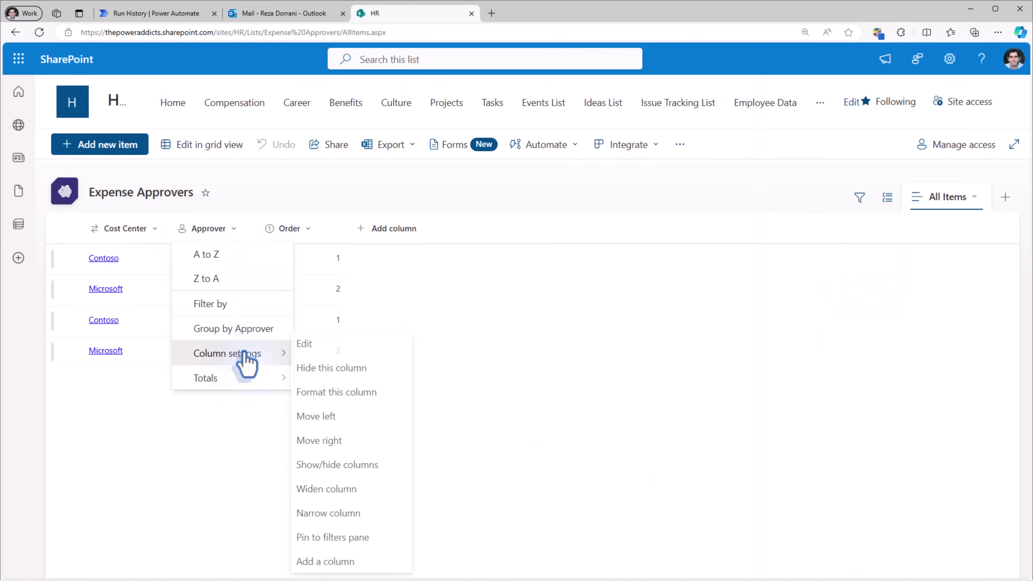
pyautogui.click(338, 351)
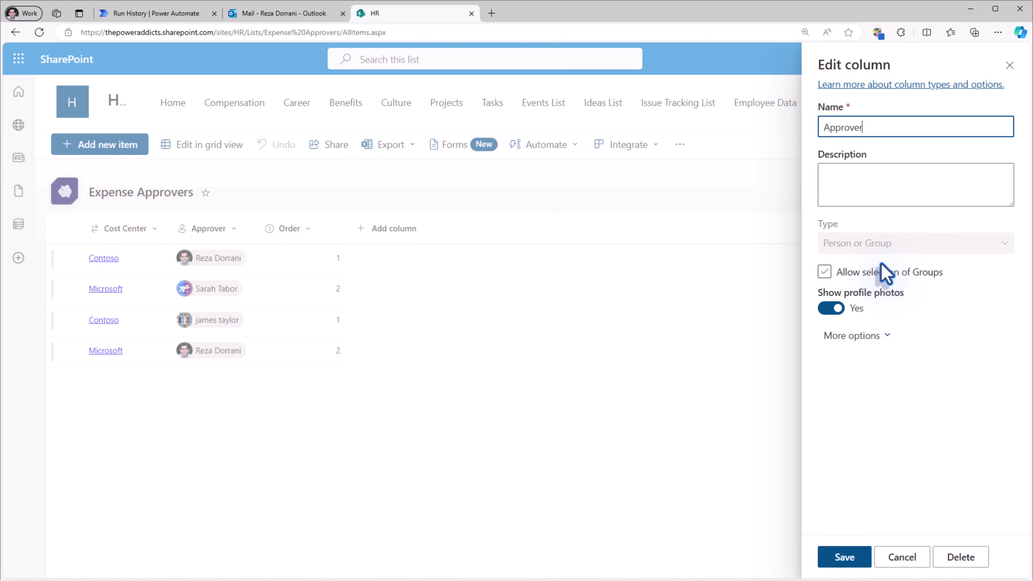
pyautogui.click(886, 273)
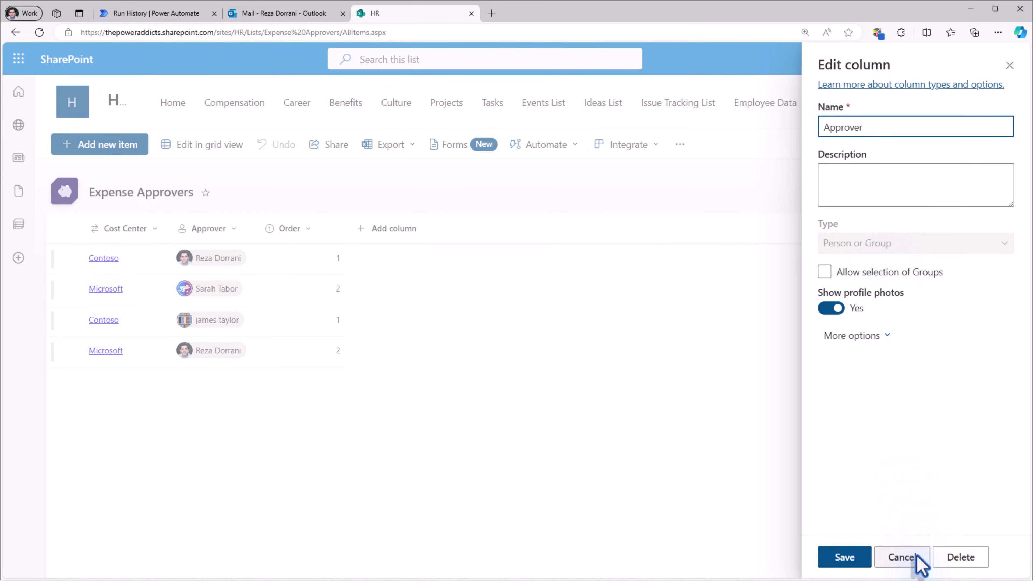
pyautogui.click(918, 558)
# - Check the Order column's number settings and close them without changes
pyautogui.click(296, 231)
pyautogui.moveTo(345, 353)
pyautogui.click(415, 353)
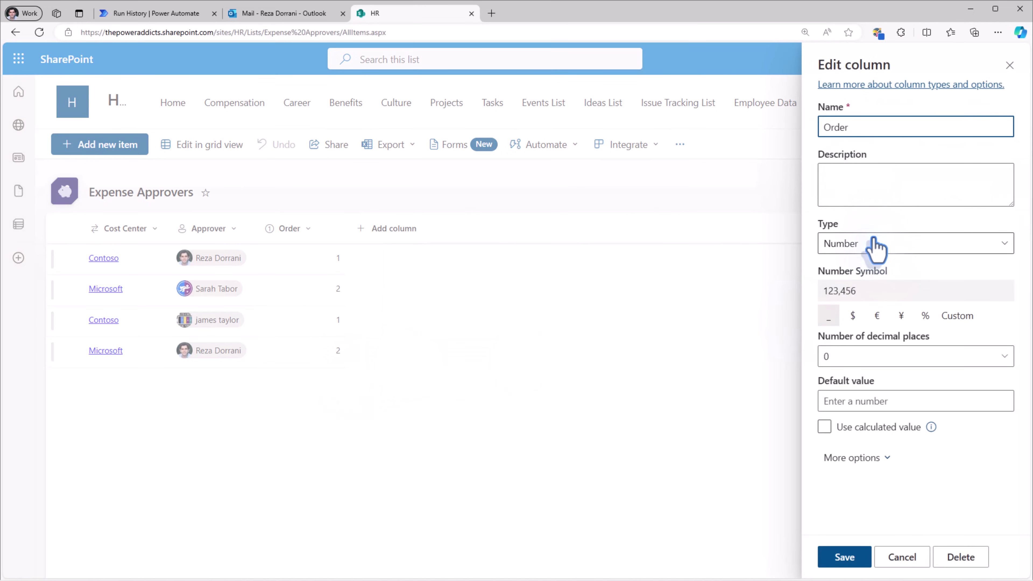
pyautogui.click(901, 558)
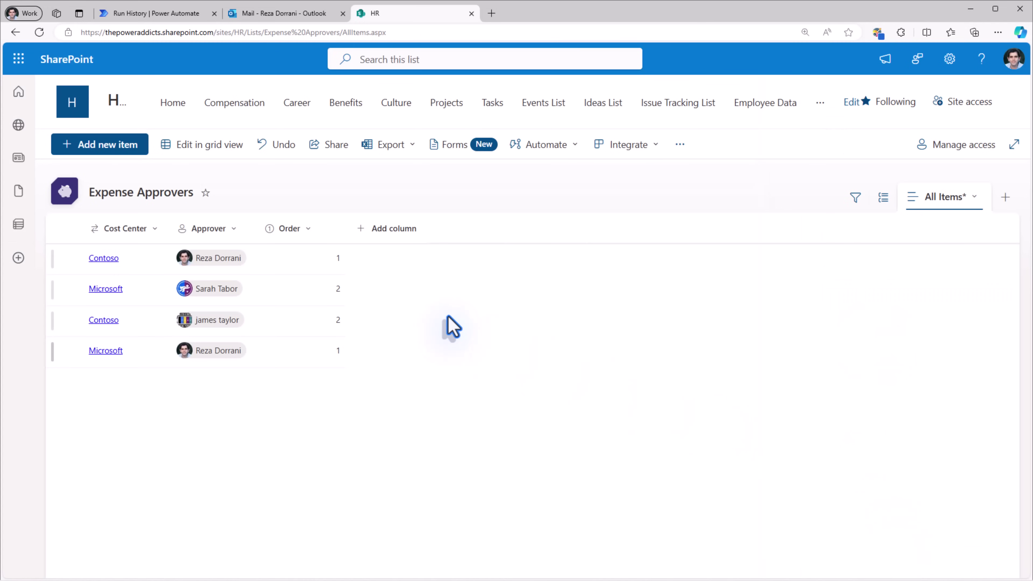
# - Filter the Expense Approvers list by Cost Center to show only Contoso
pyautogui.click(151, 229)
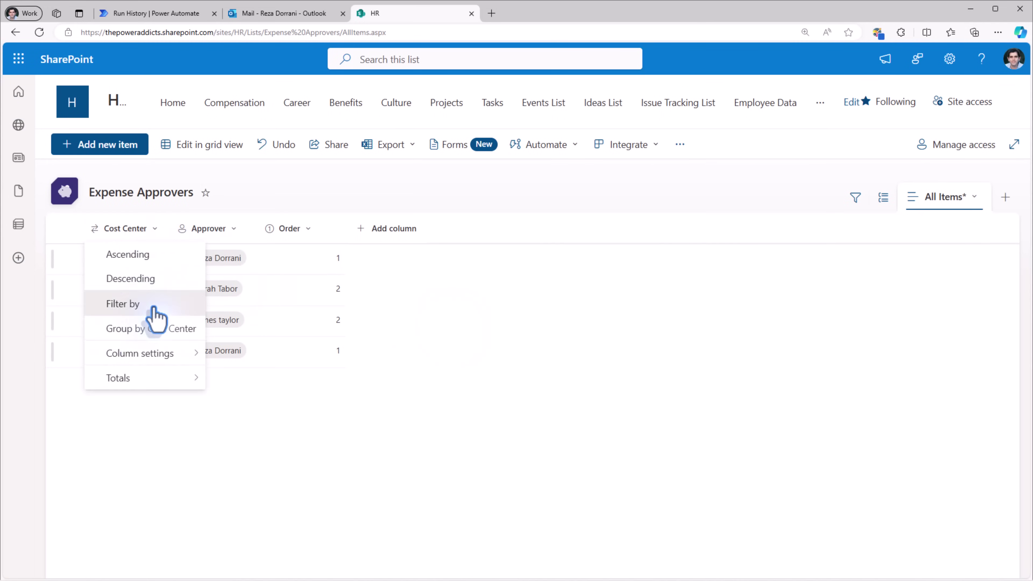
pyautogui.click(157, 304)
pyautogui.click(825, 89)
pyautogui.click(846, 154)
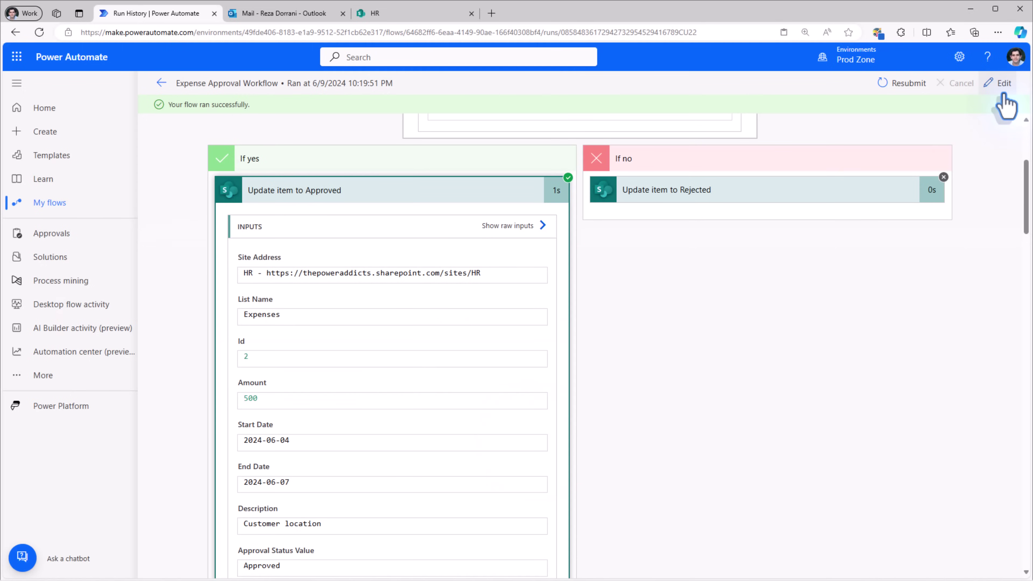
# - Edit the flow and search for a 'get items' action to insert after the trigger
pyautogui.click(1003, 94)
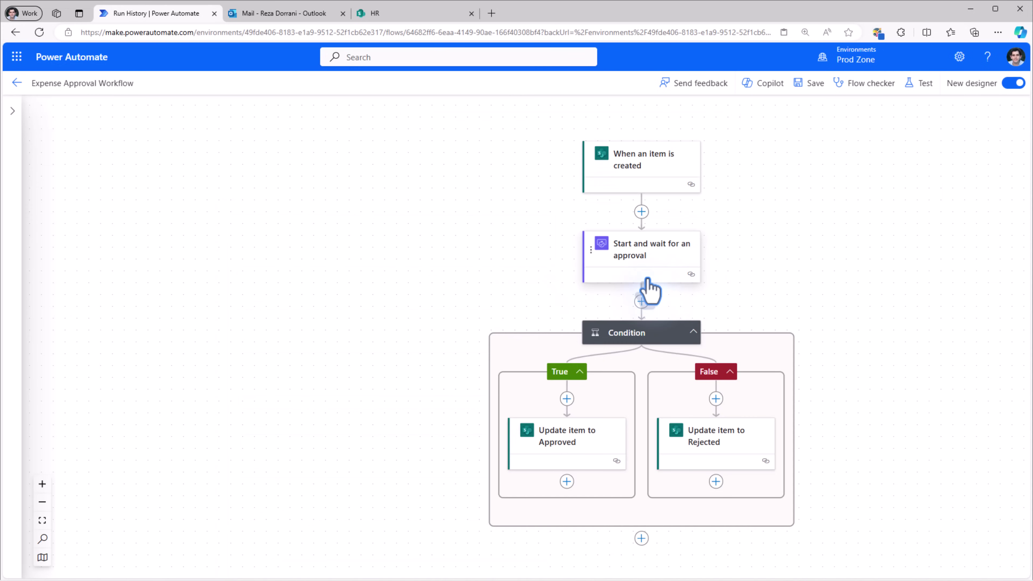
pyautogui.click(641, 212)
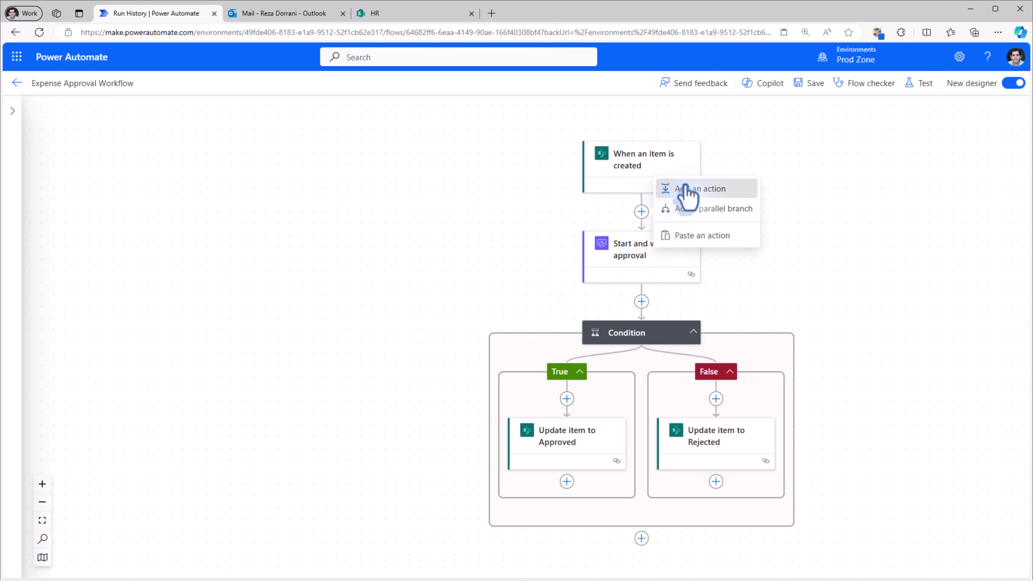
pyautogui.click(666, 191)
pyautogui.write('get items')
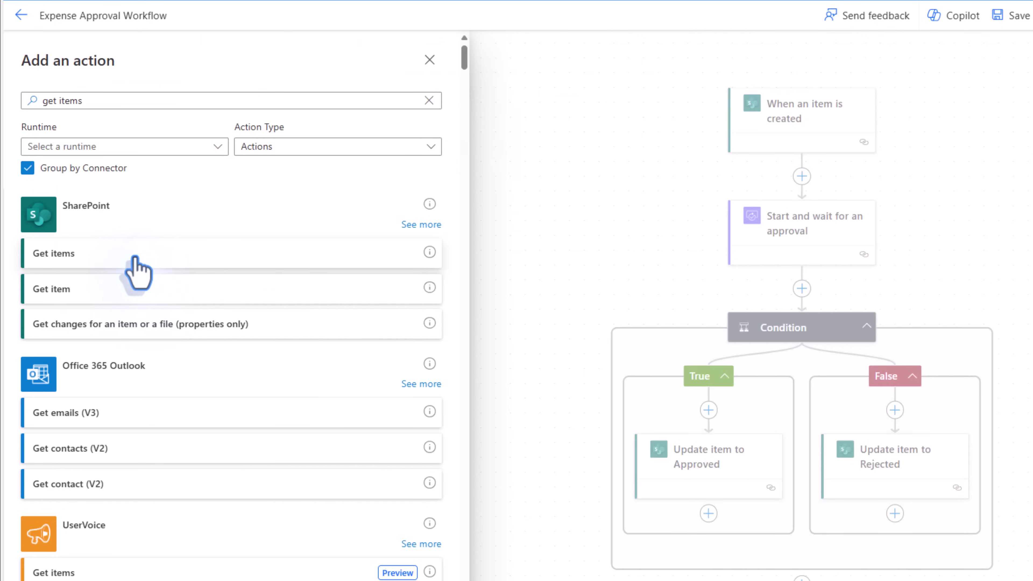
# - Add a SharePoint Get items step reading the Expense Approvers list on the HR site
pyautogui.click(116, 261)
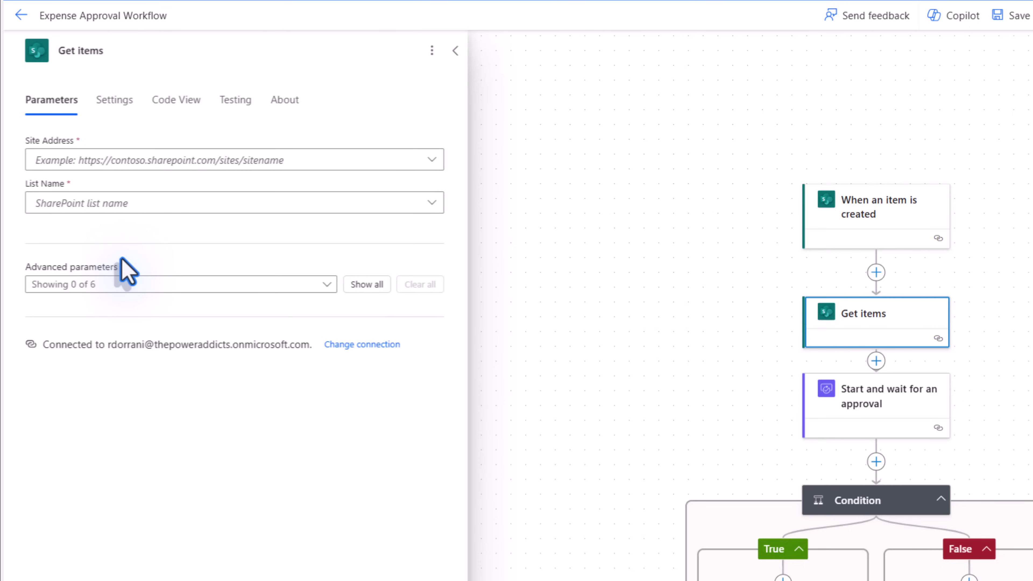
pyautogui.click(335, 161)
pyautogui.click(240, 262)
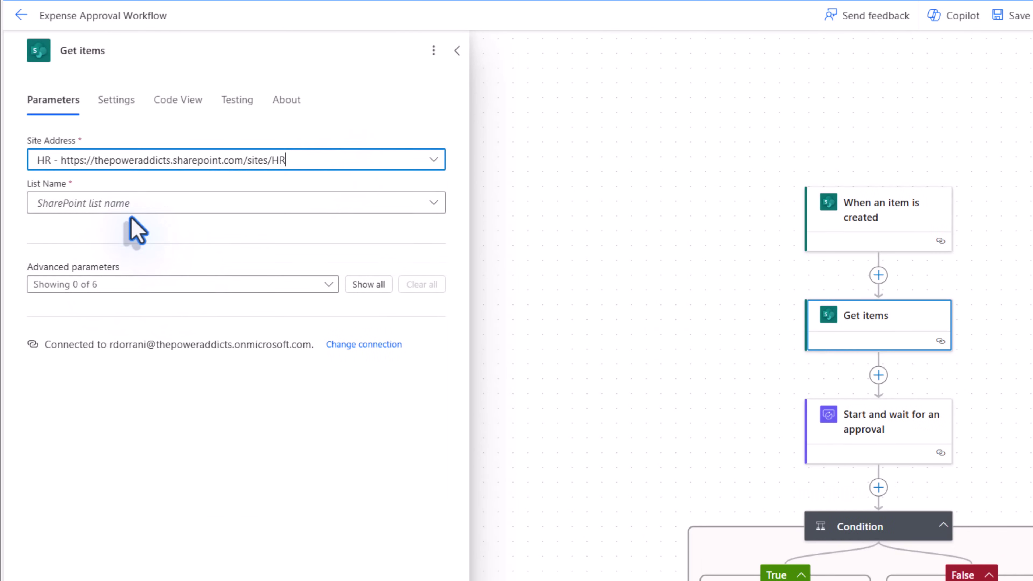
pyautogui.click(135, 203)
pyautogui.write('expense')
pyautogui.click(108, 228)
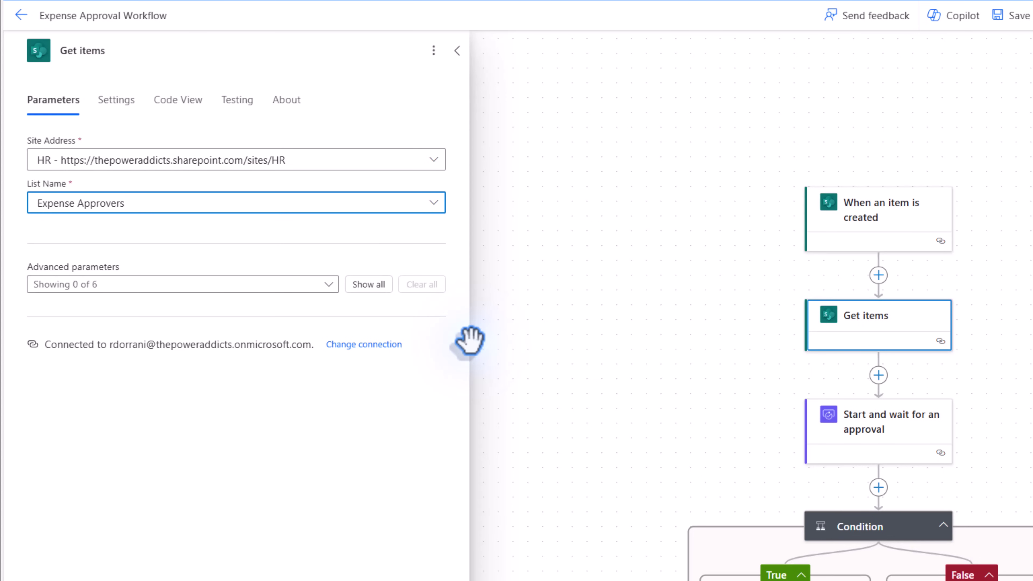
# - Set the Filter Query to 'CostCenter/Title eq' the trigger's Cost Center Value
pyautogui.click(370, 285)
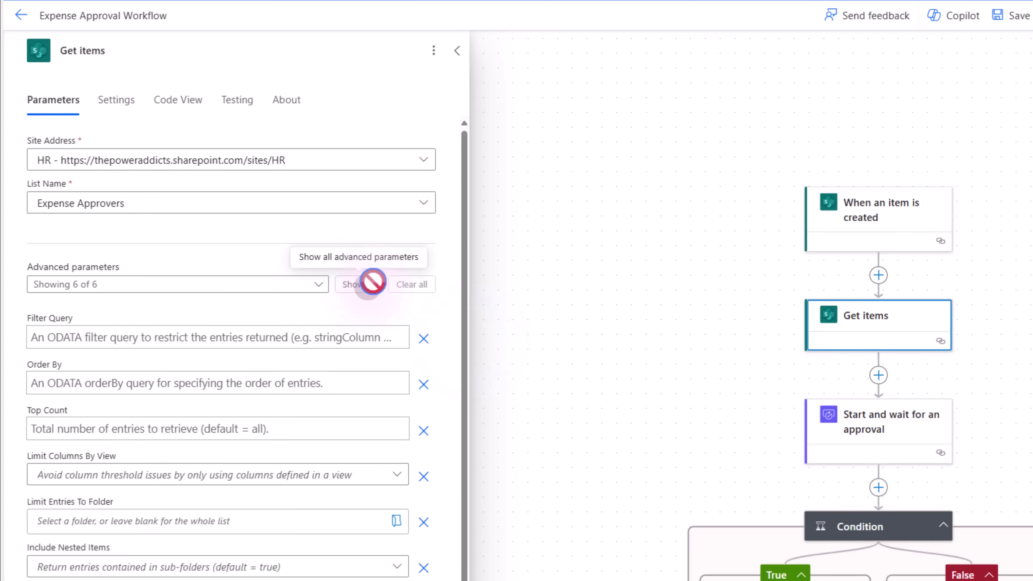
pyautogui.click(92, 344)
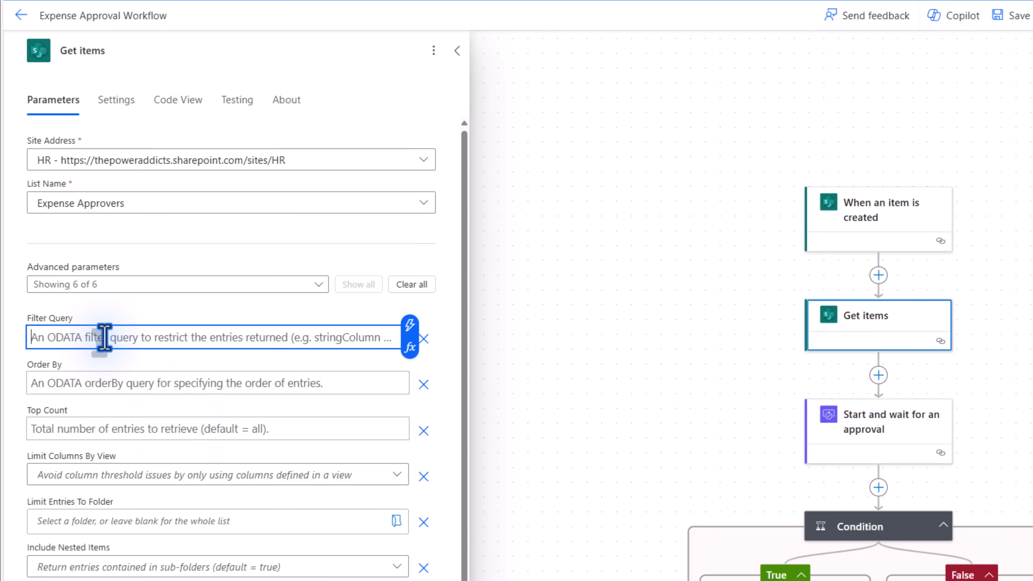
pyautogui.write('Co')
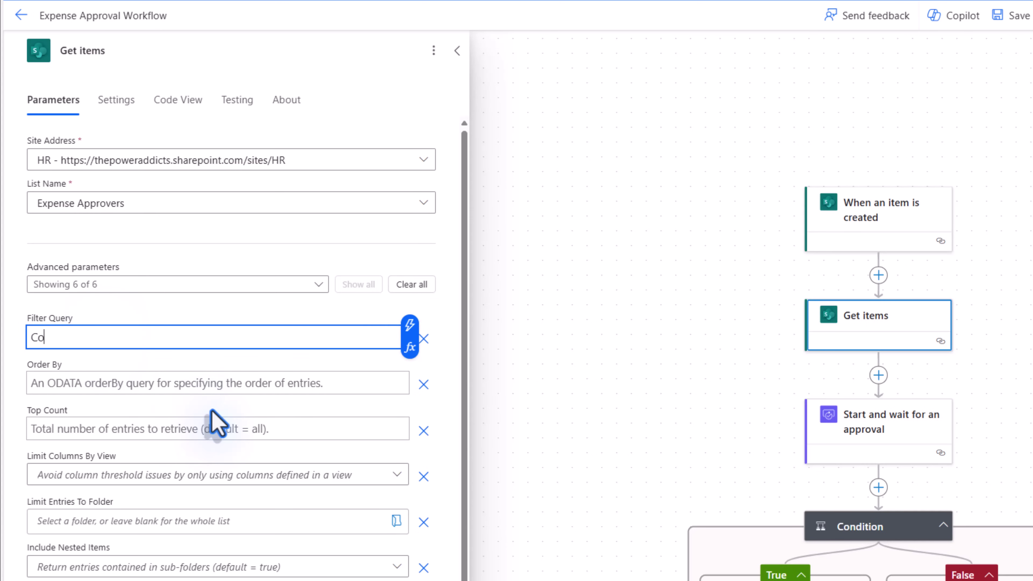
pyautogui.write('stCenter')
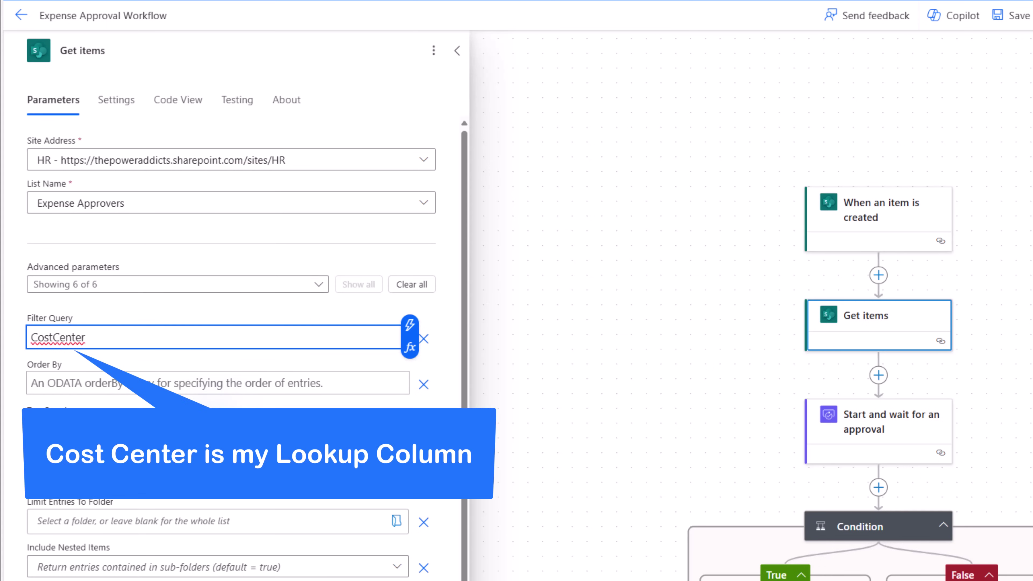
pyautogui.write('/Title eq')
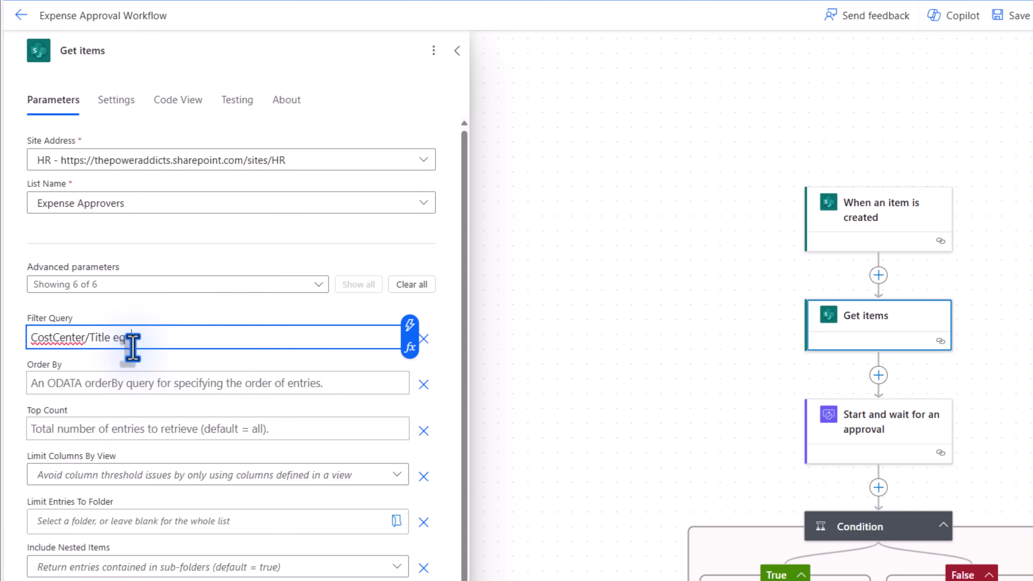
pyautogui.click(410, 326)
pyautogui.write('cost')
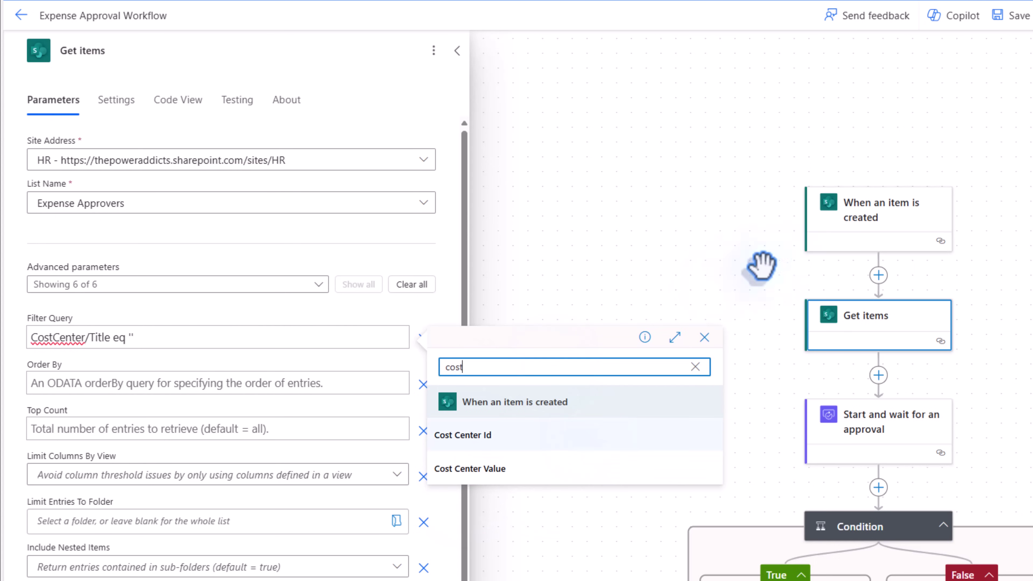
pyautogui.click(555, 476)
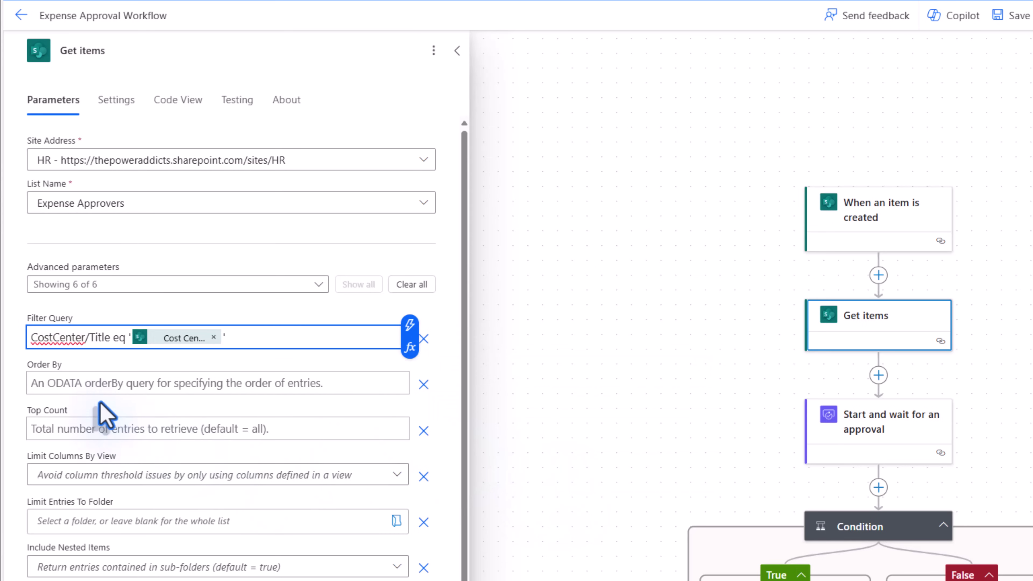
# - Set Order By to 'Order asc'
pyautogui.click(70, 387)
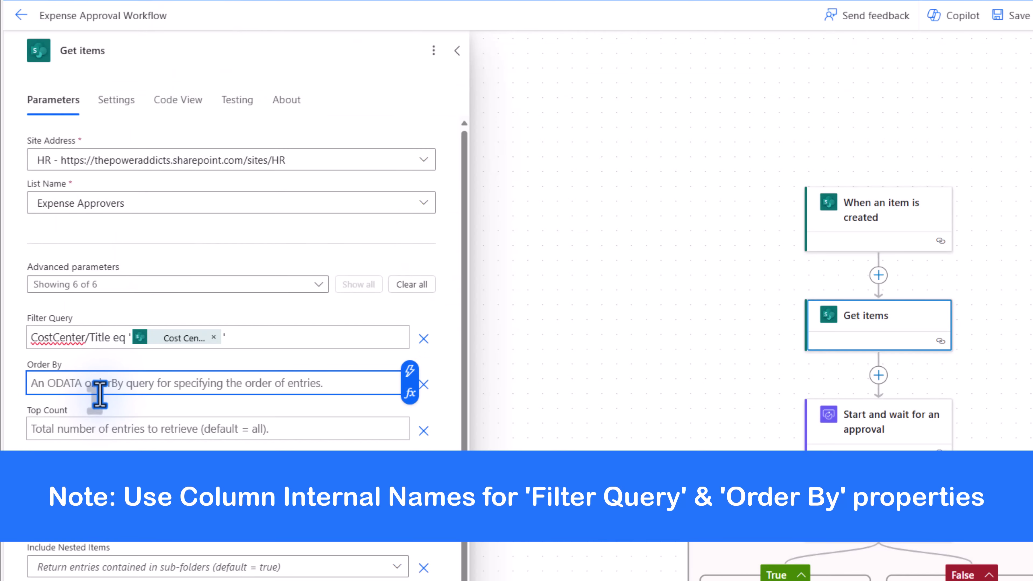
pyautogui.write('Order ')
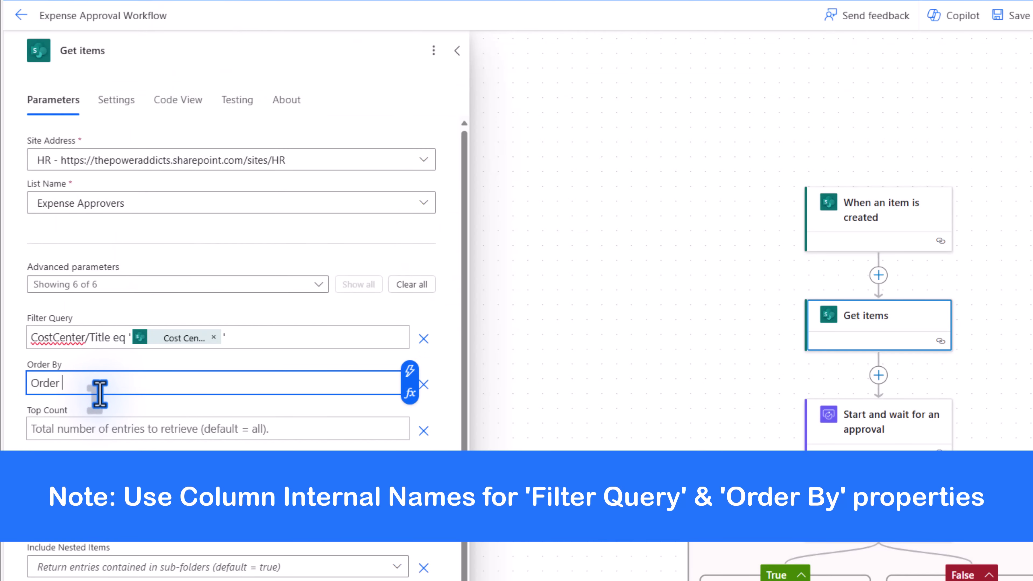
pyautogui.write('asc')
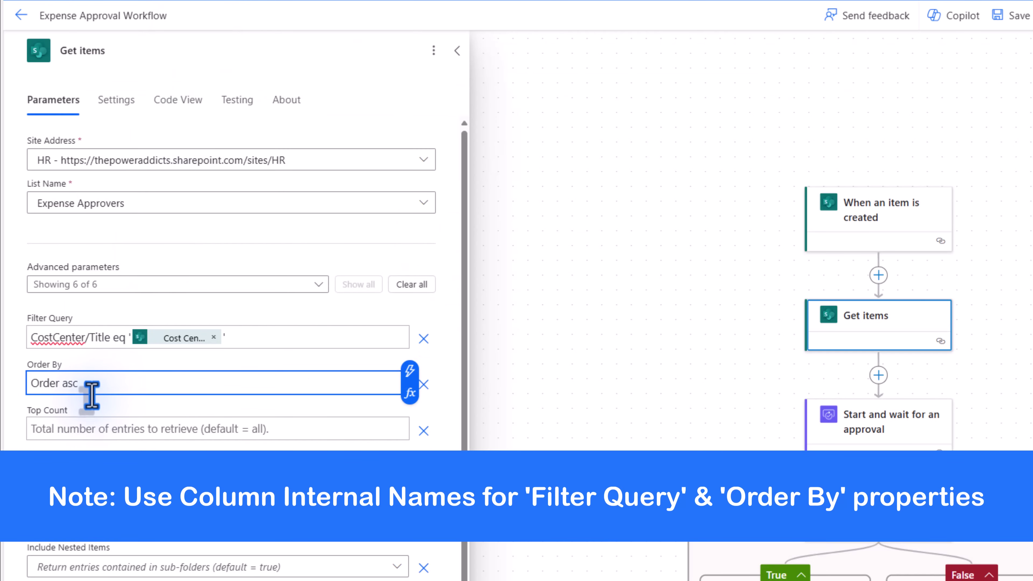
pyautogui.click(268, 242)
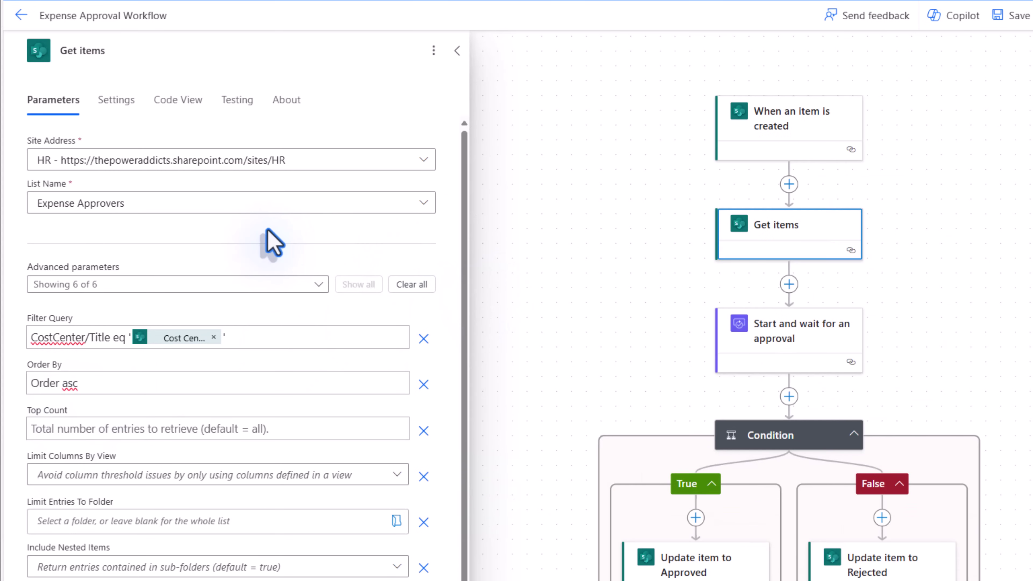
# - Show the approval's steps as an entire JSON array, inspect assignedTo, and insert after Get items
pyautogui.click(761, 352)
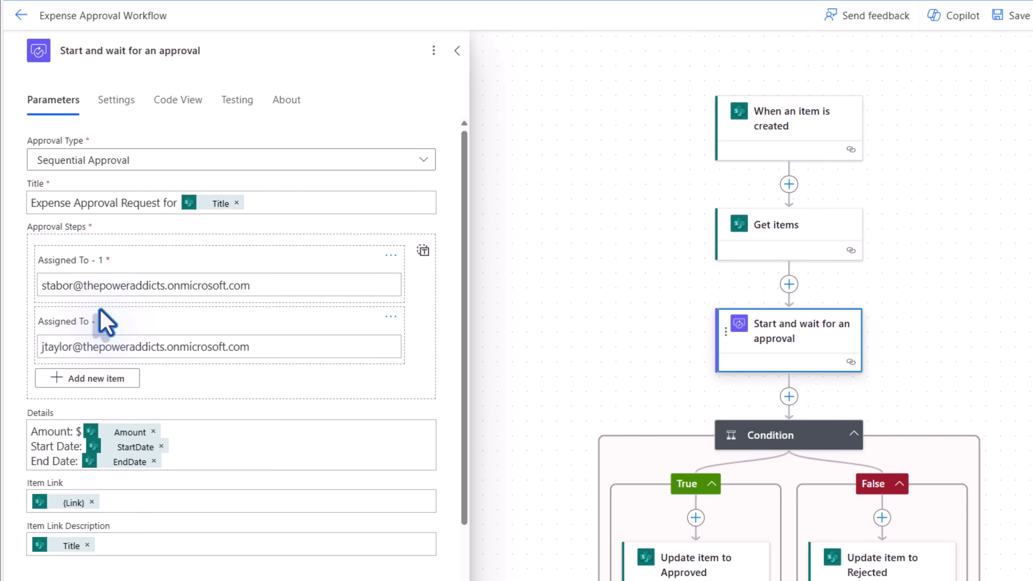
pyautogui.click(423, 251)
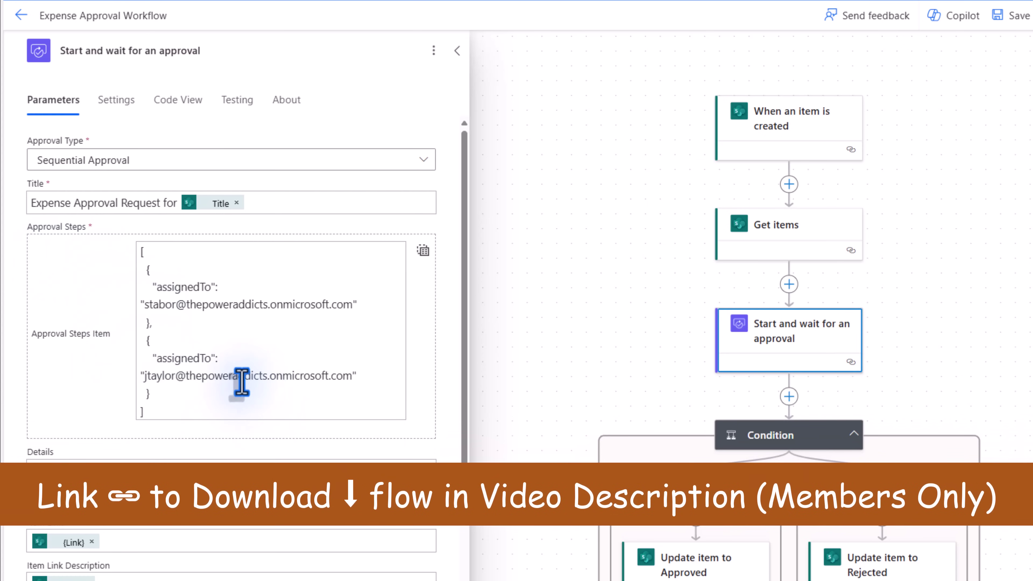
pyautogui.doubleClick(181, 287)
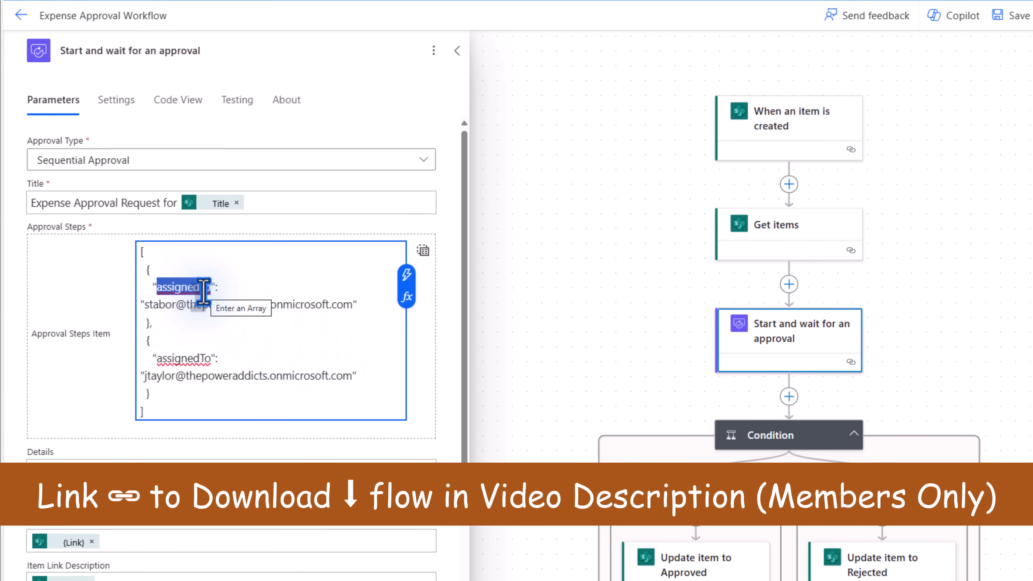
pyautogui.click(232, 288)
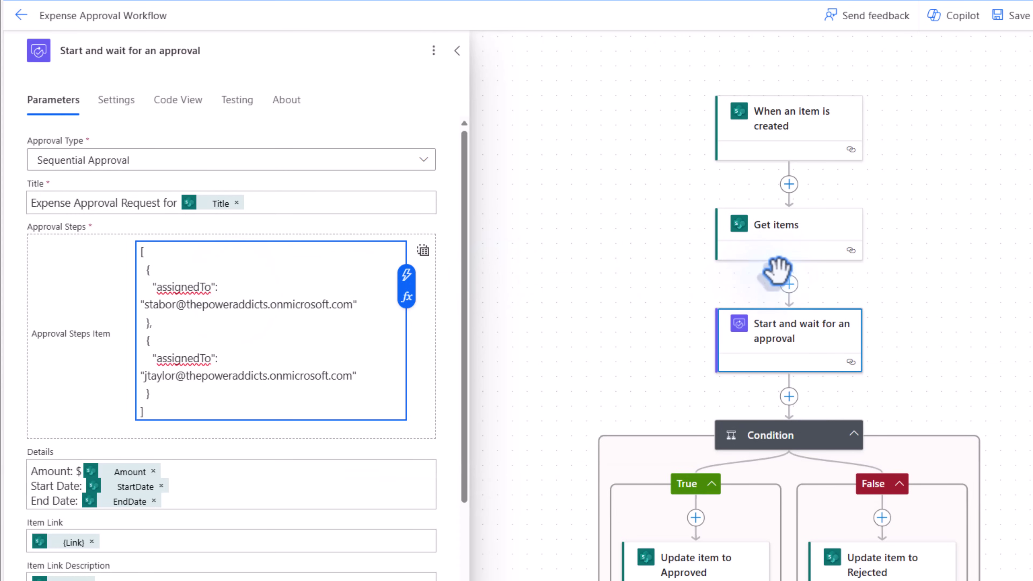
pyautogui.click(788, 285)
# - Add a Select data operation using Get items body/value as its From array
pyautogui.click(846, 271)
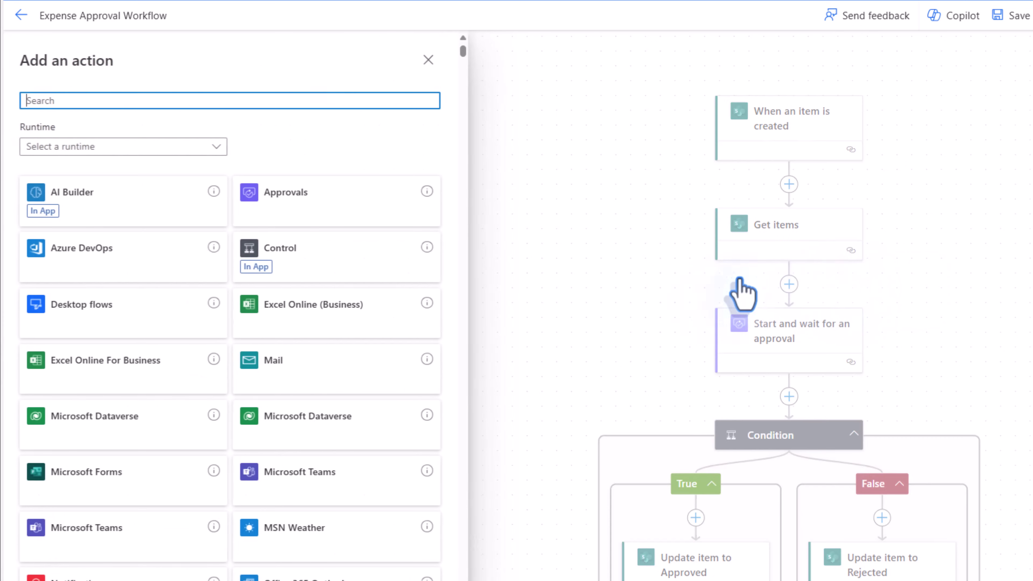
pyautogui.write('select')
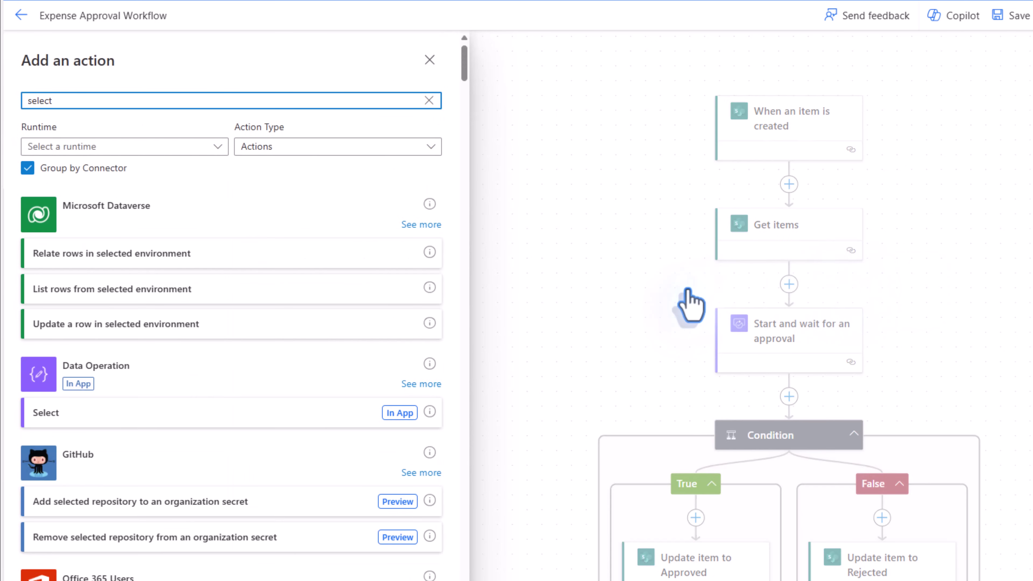
pyautogui.click(107, 412)
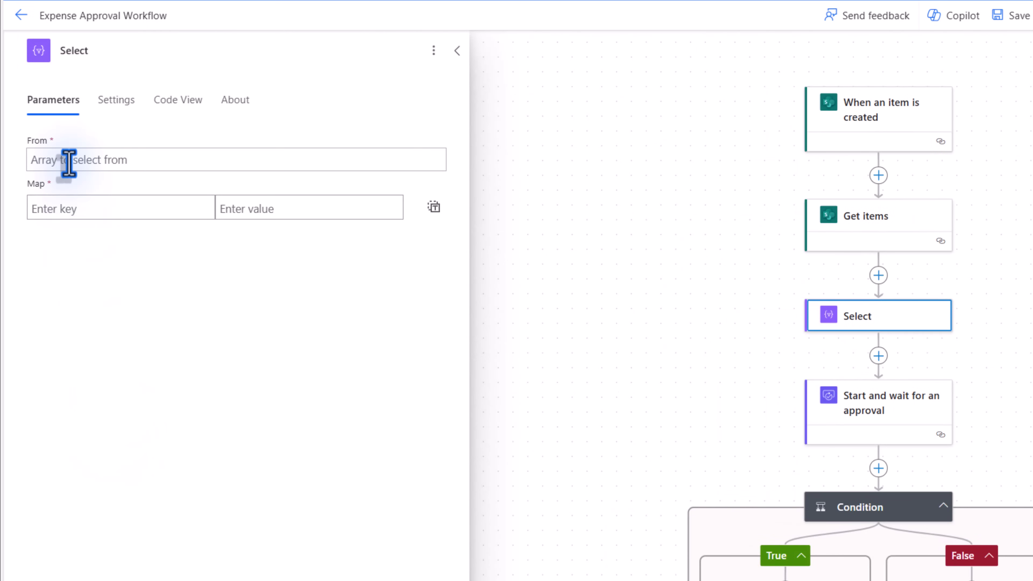
pyautogui.click(69, 161)
pyautogui.click(446, 149)
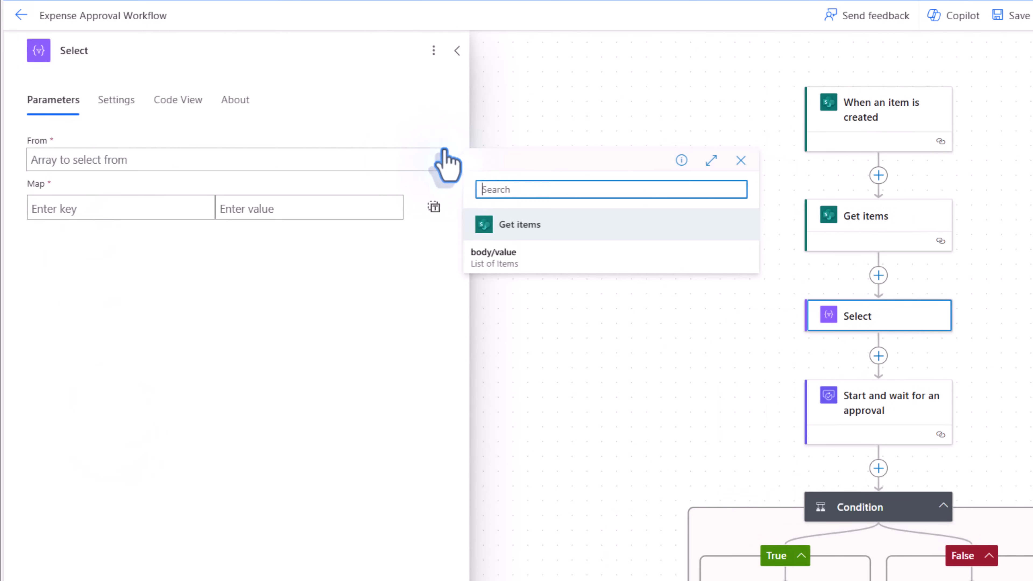
pyautogui.click(514, 263)
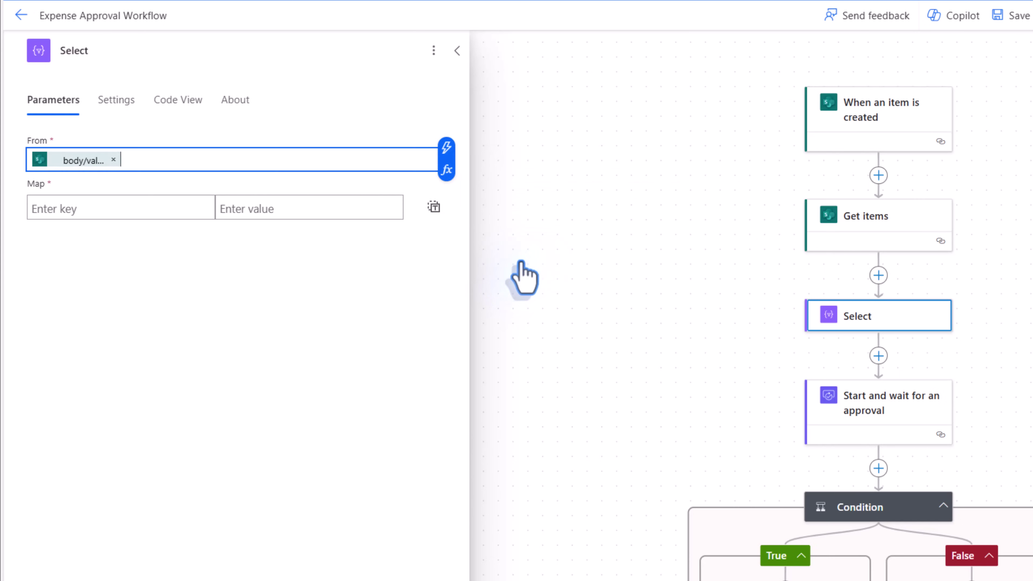
# - Map the key assignedTo to the Approver Email value
pyautogui.click(61, 210)
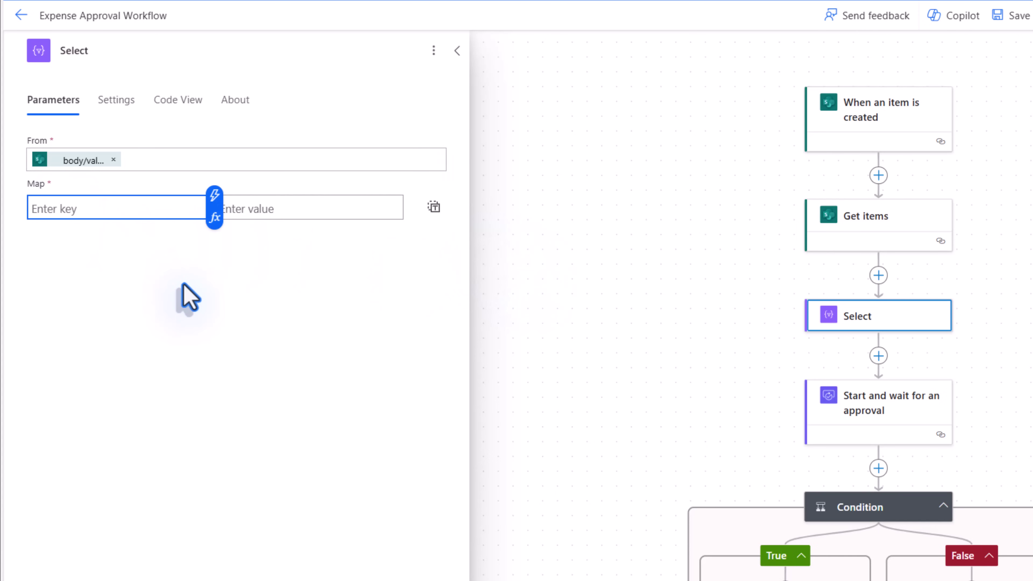
pyautogui.write('assignedTo')
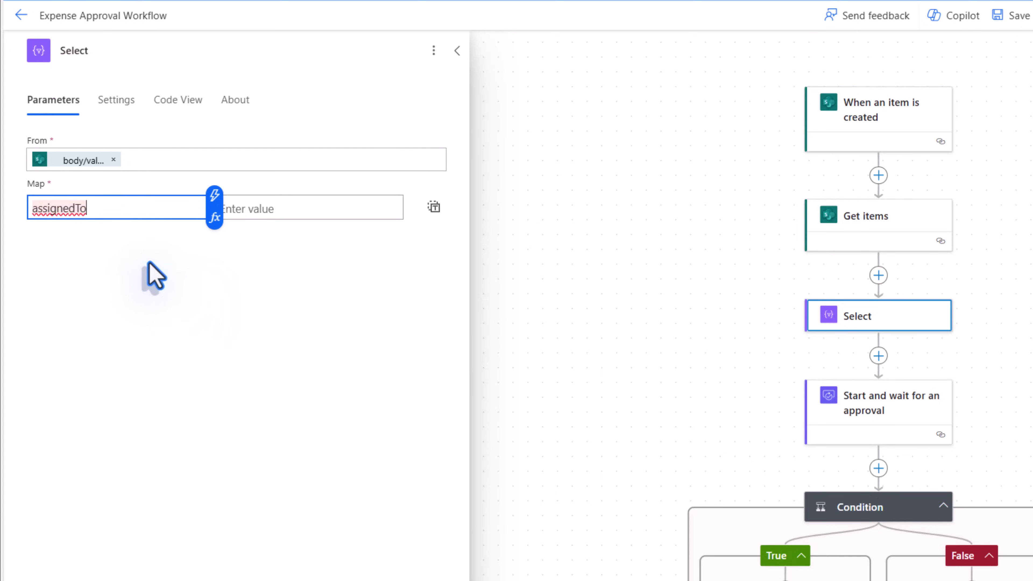
pyautogui.click(285, 215)
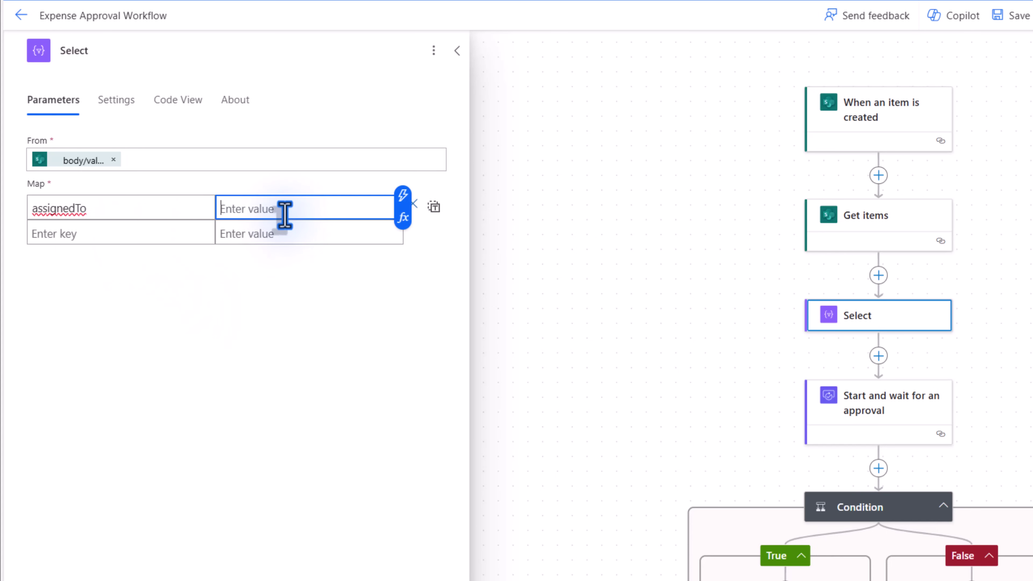
pyautogui.click(403, 196)
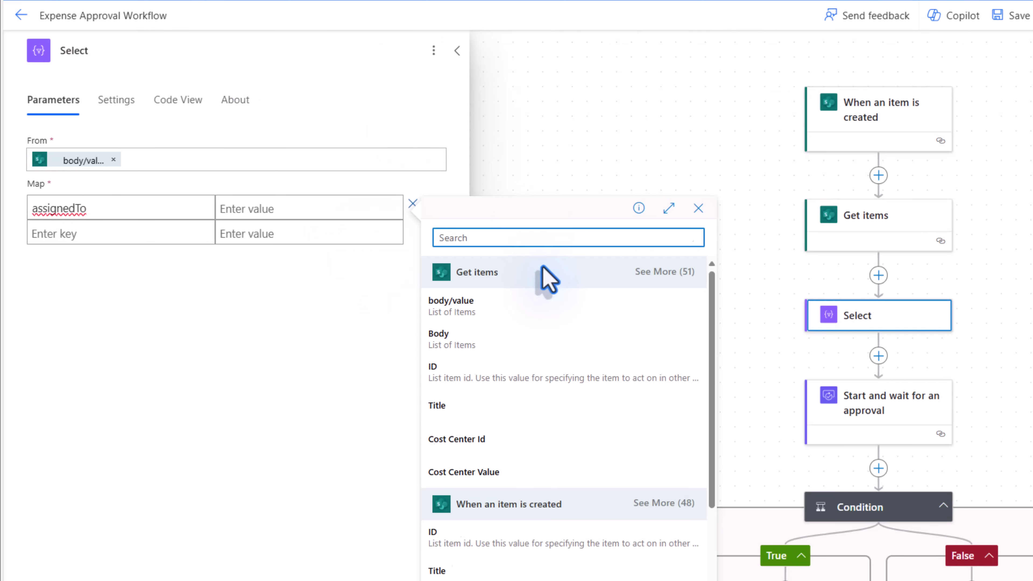
pyautogui.write('approv')
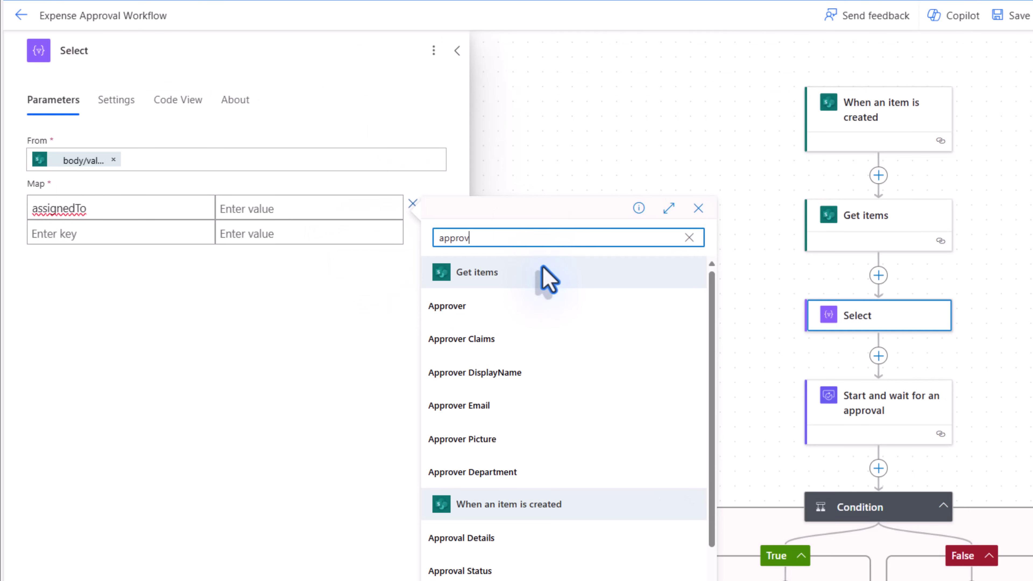
pyautogui.write('er')
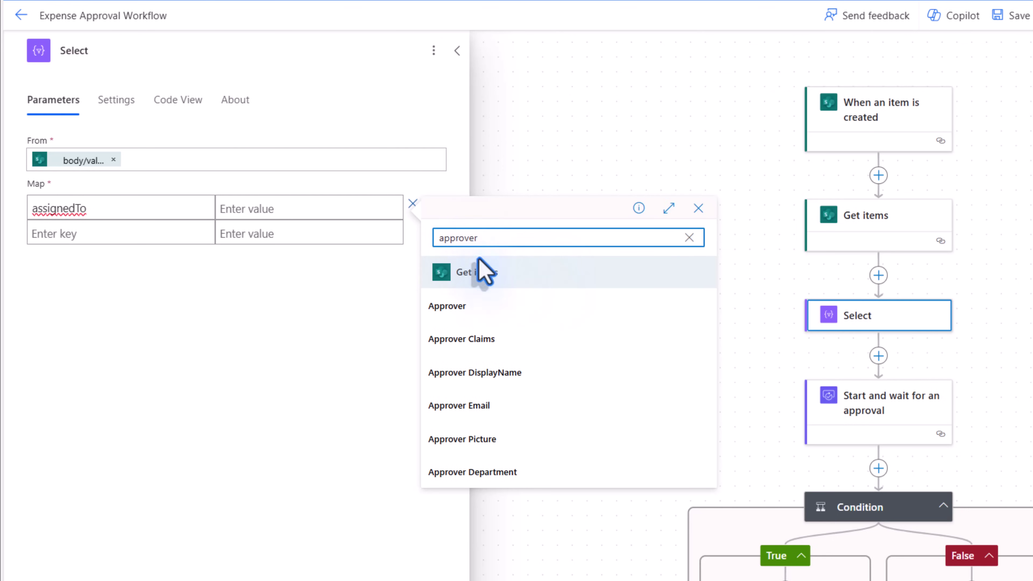
pyautogui.click(480, 413)
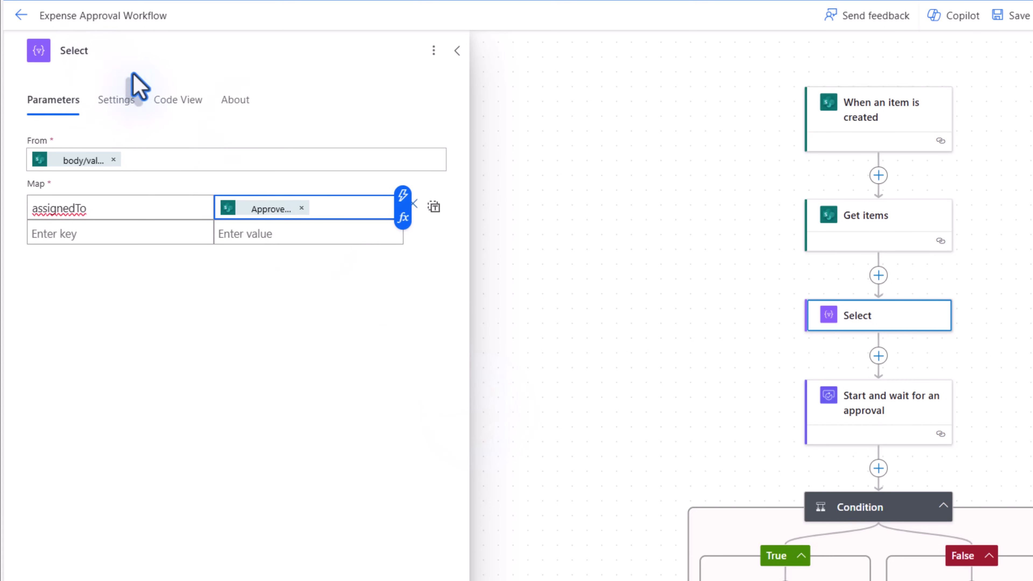
pyautogui.click(845, 424)
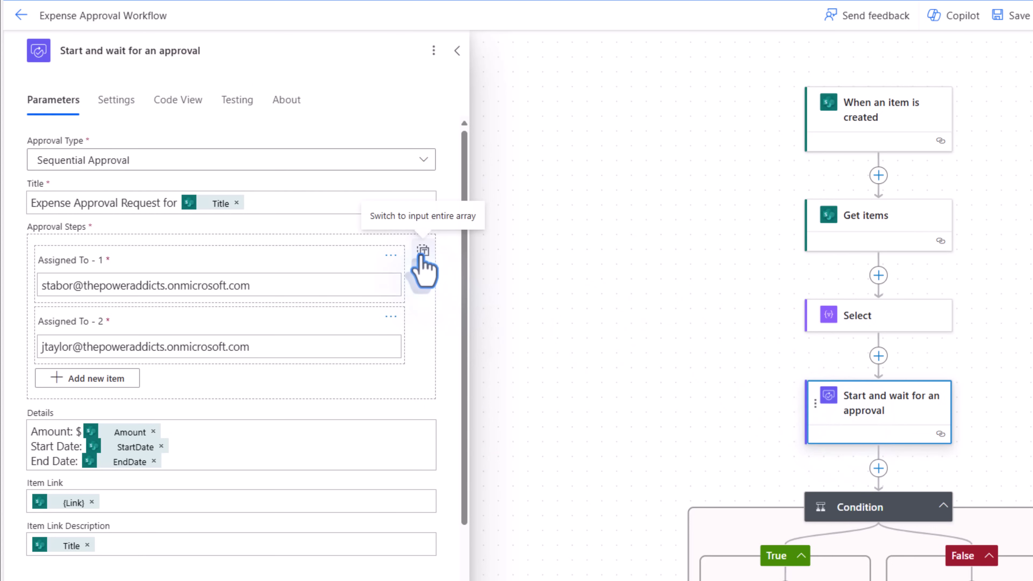
# - Replace the hard-coded Approval Steps array with the Select step's Output, then save the flow
pyautogui.click(423, 252)
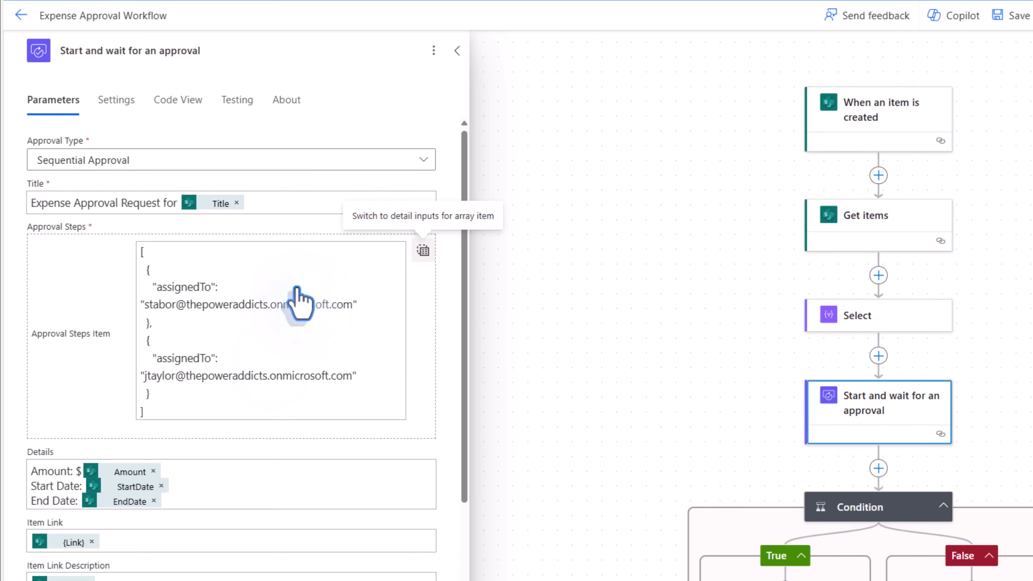
pyautogui.click(273, 360)
pyautogui.hotkey('ctrl', 'a')
pyautogui.press('BackSpace')
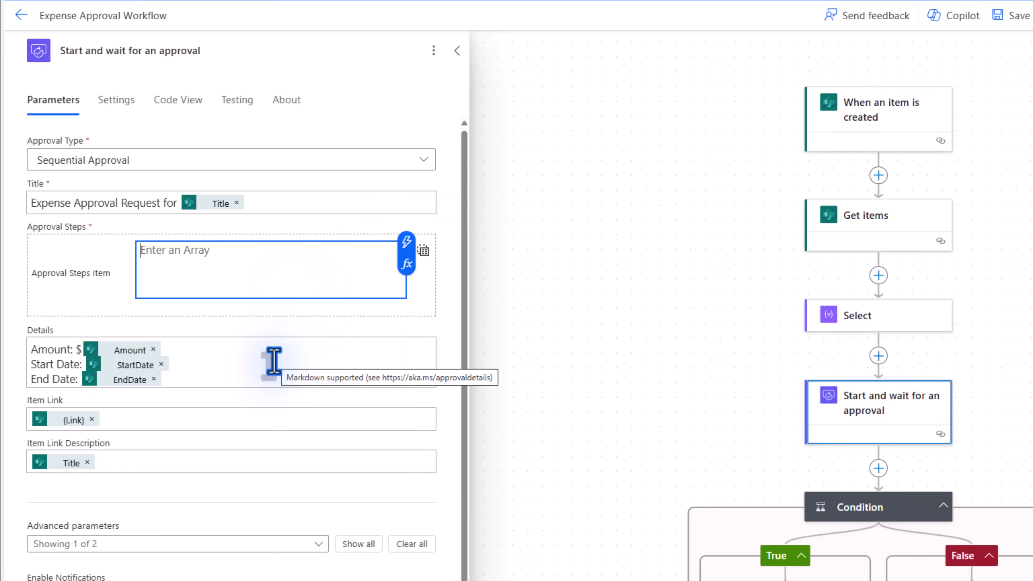
pyautogui.click(406, 243)
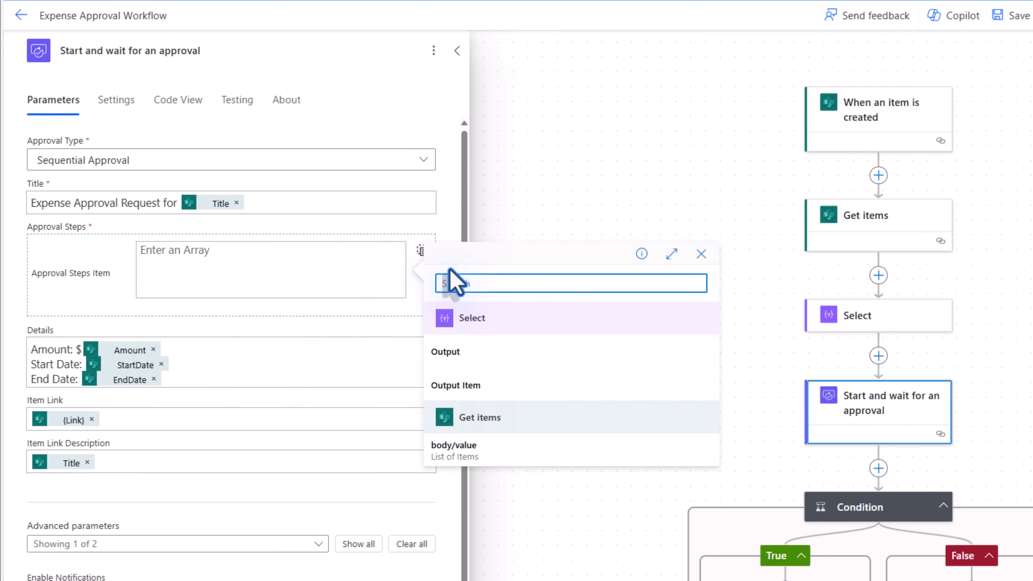
pyautogui.click(470, 381)
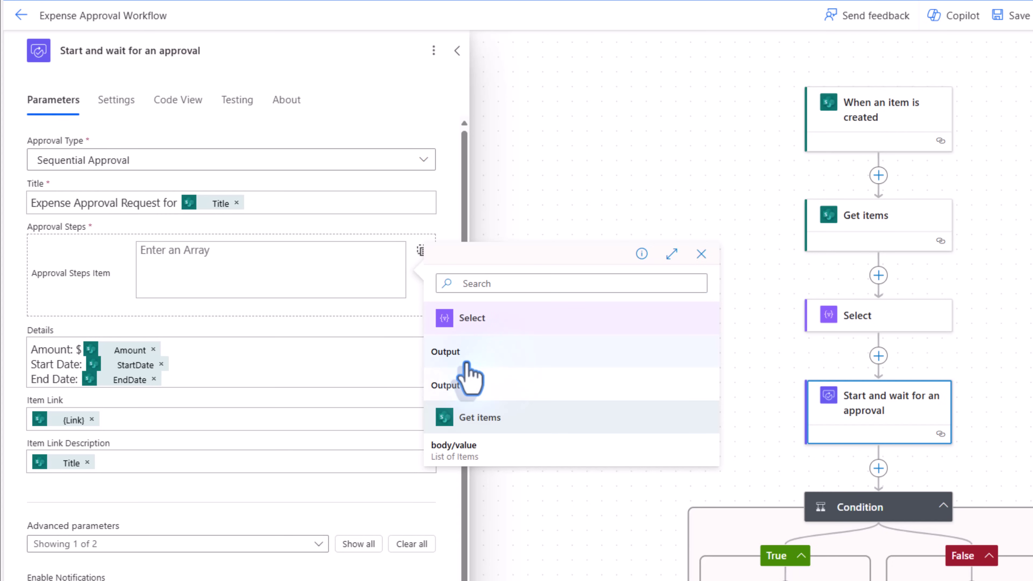
pyautogui.click(468, 364)
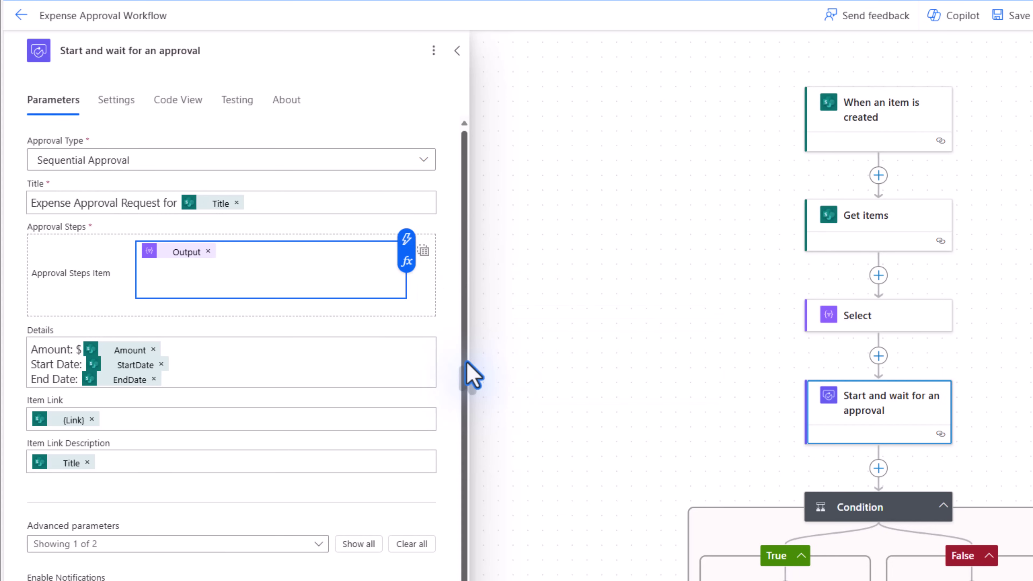
pyautogui.click(1013, 15)
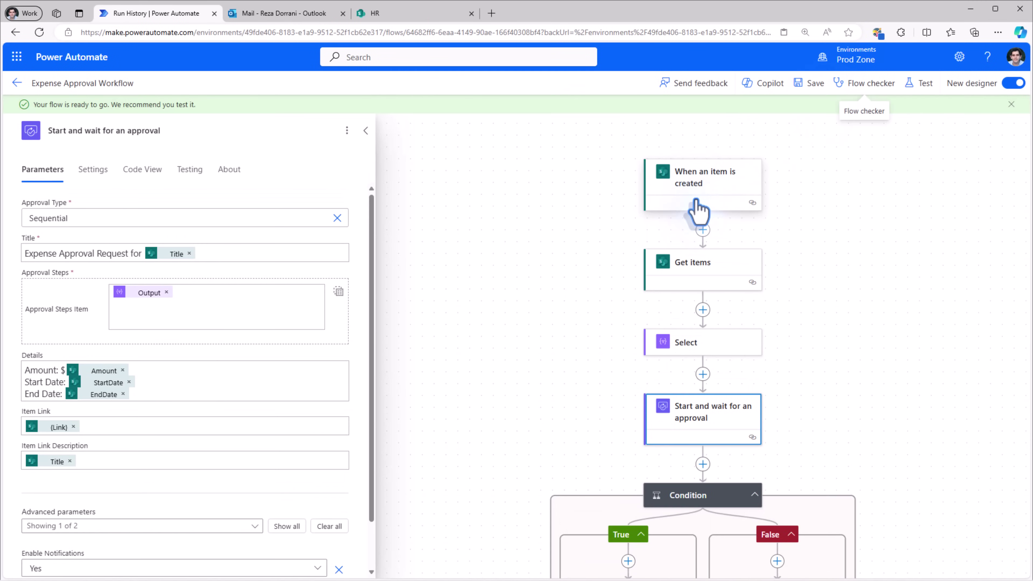
# - On the HR site, add a $50 Company meeting expense for Contoso dated 6/5/2024
pyautogui.click(391, 15)
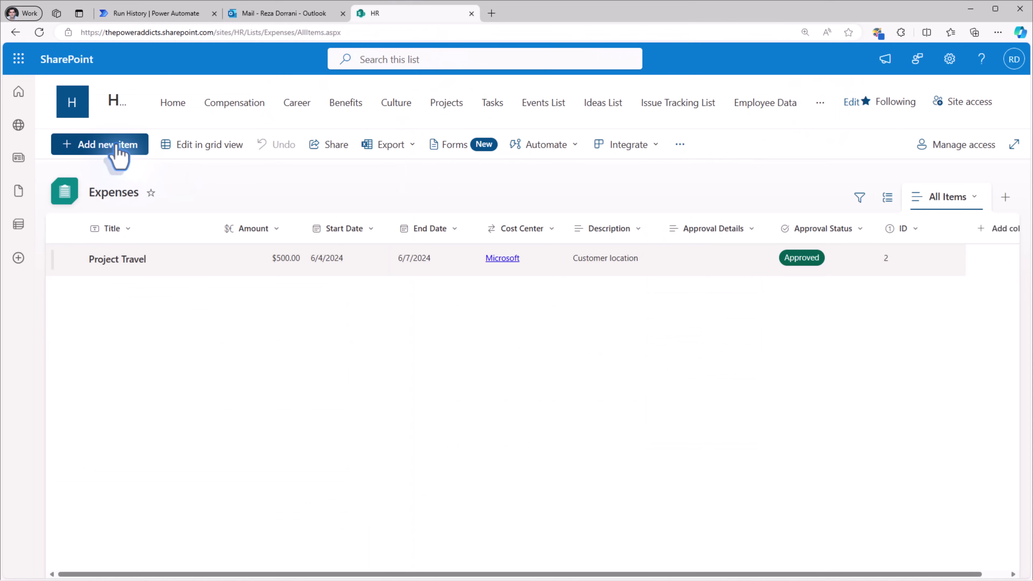
pyautogui.click(110, 145)
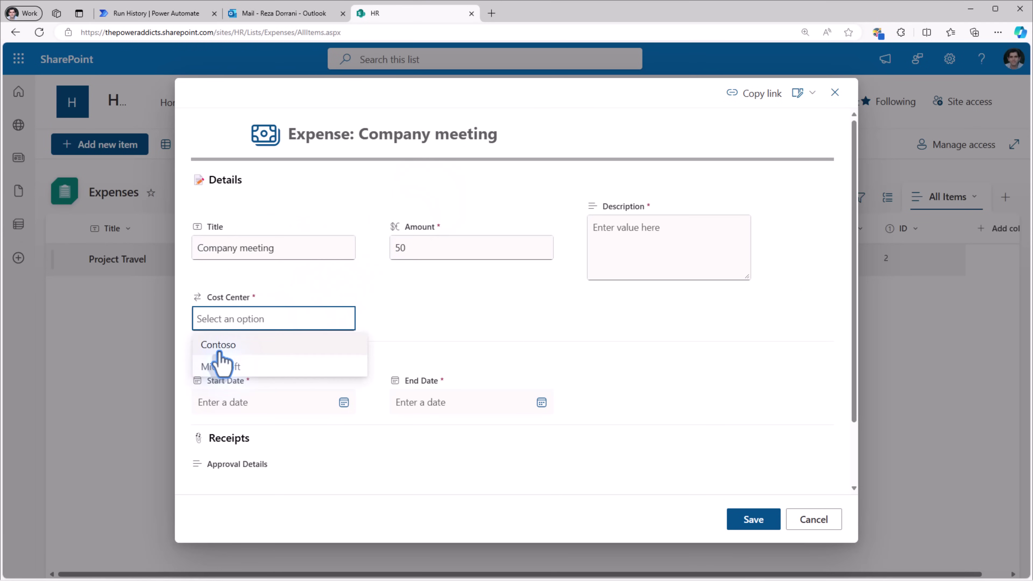
pyautogui.click(216, 344)
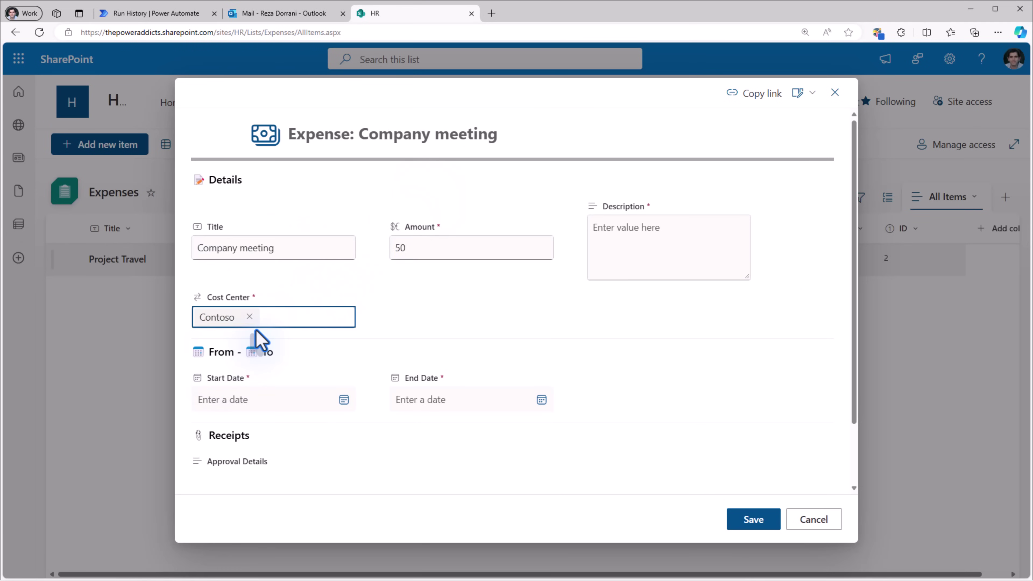
pyautogui.click(747, 517)
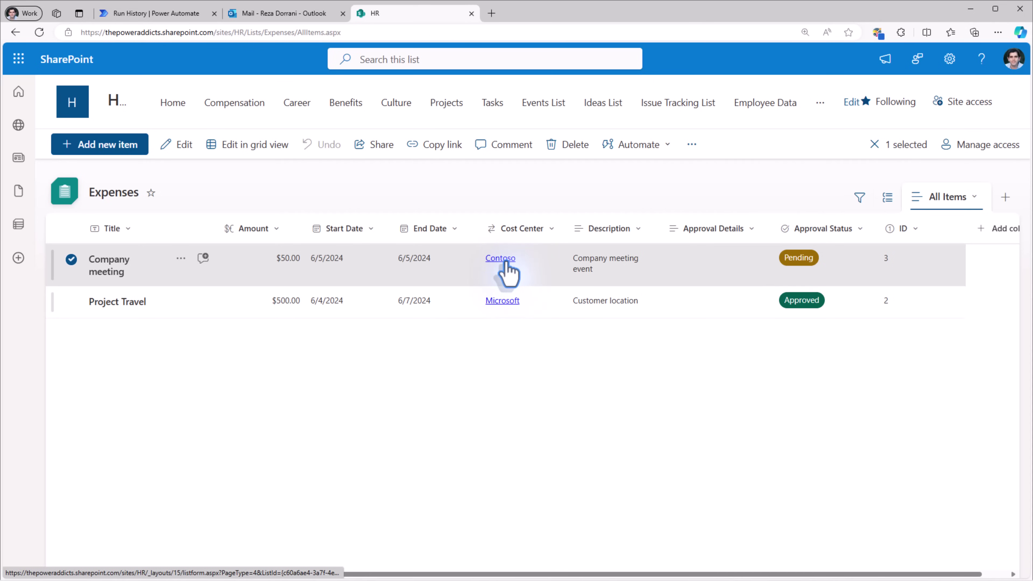
pyautogui.click(505, 261)
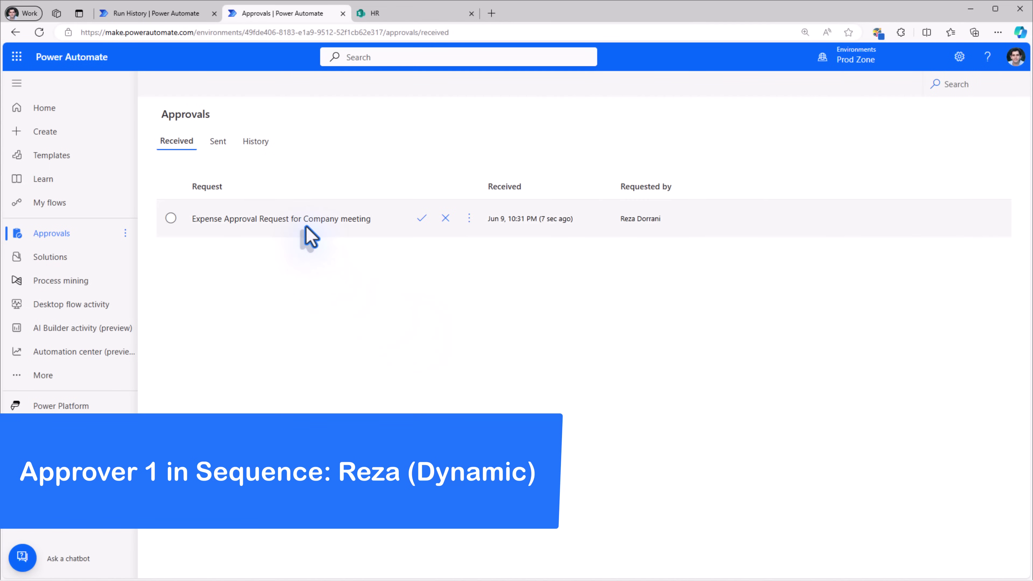
# - Approve the Company meeting expense request as the first approver
pyautogui.click(422, 219)
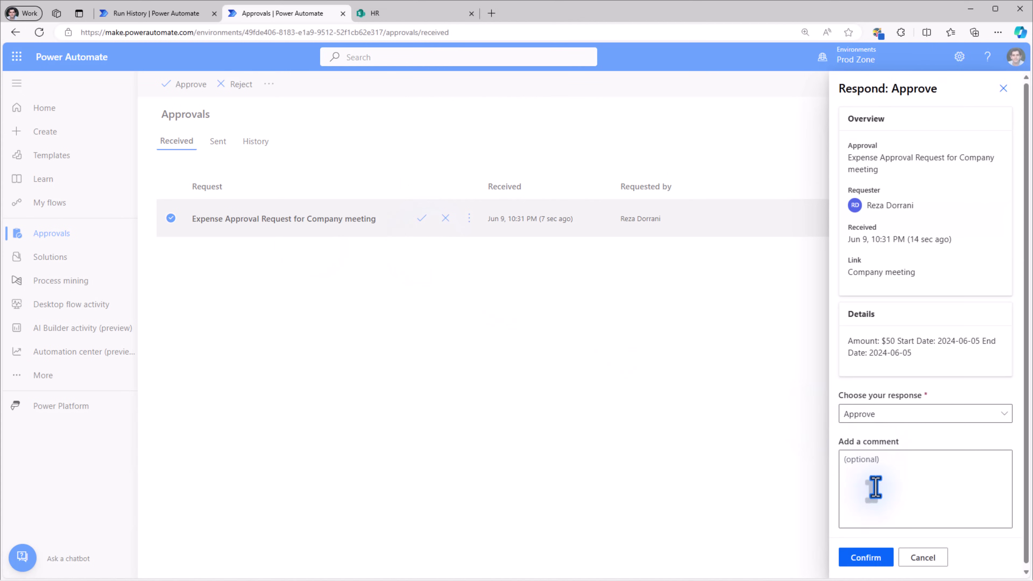
pyautogui.click(875, 558)
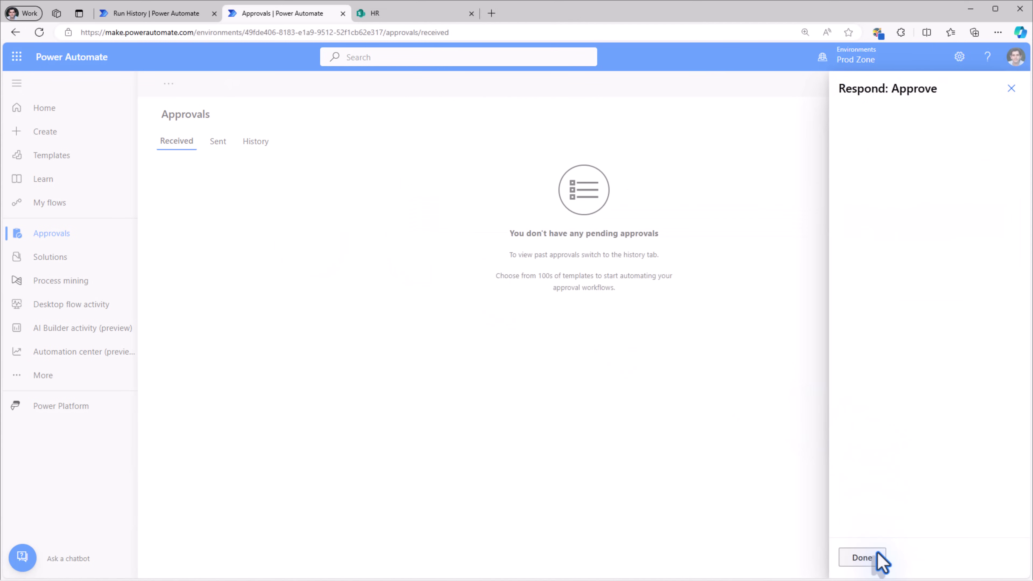
pyautogui.hotkey('ctrl', 'Tab')
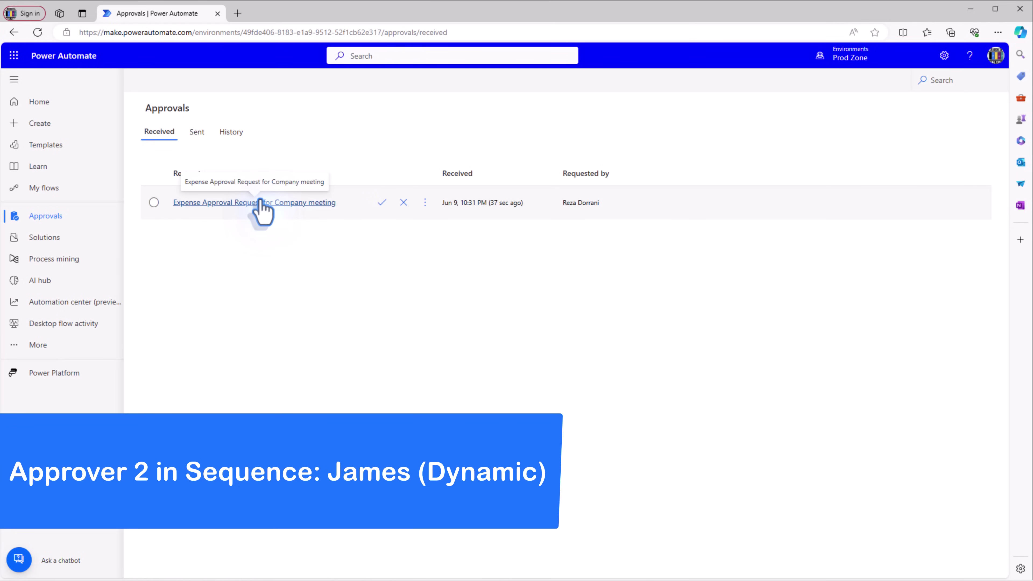
# - Reject the request as the second approver with the comment 'no'
pyautogui.click(404, 204)
pyautogui.click(876, 422)
pyautogui.write('no')
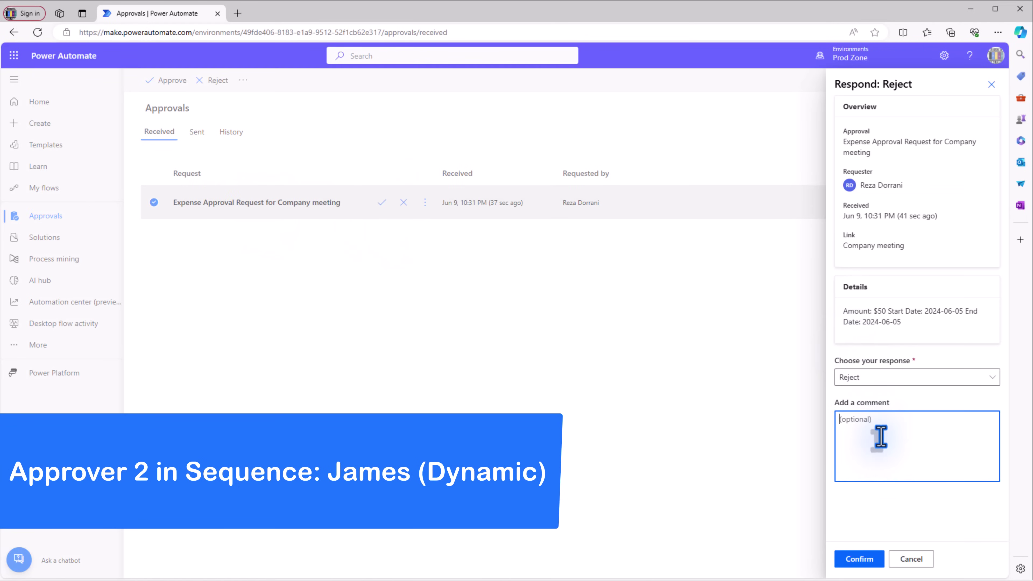
pyautogui.click(869, 558)
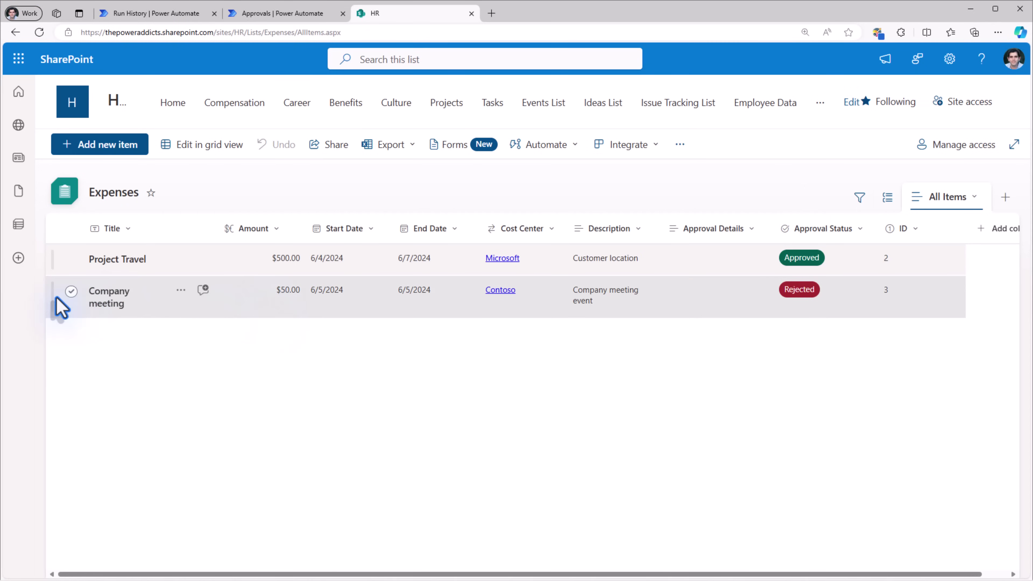
# - Add a new Contoso approver with approval order 3 to Expense Approvers
pyautogui.click(74, 294)
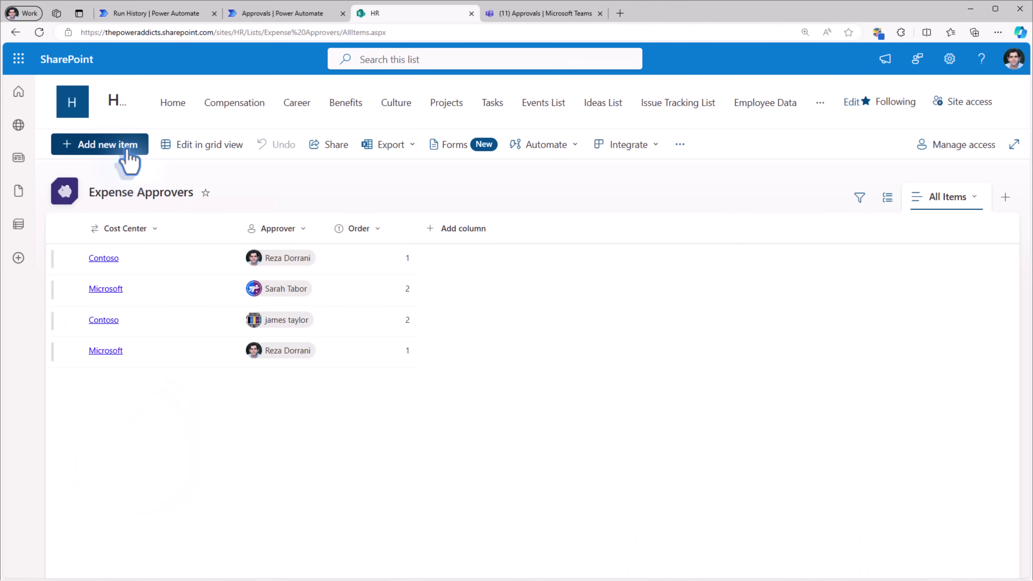
pyautogui.click(122, 151)
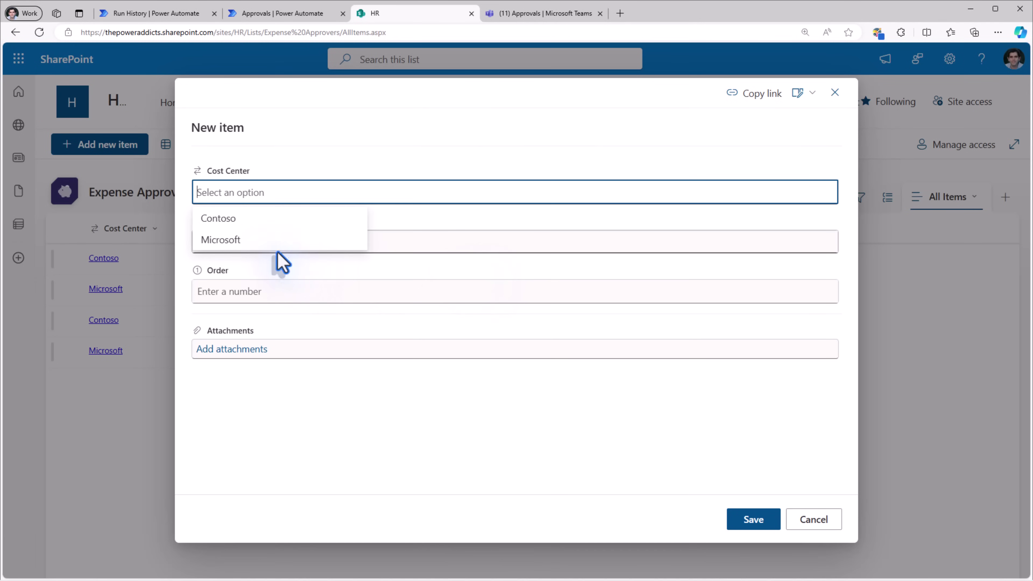
pyautogui.click(230, 220)
pyautogui.click(248, 245)
pyautogui.write('sarah')
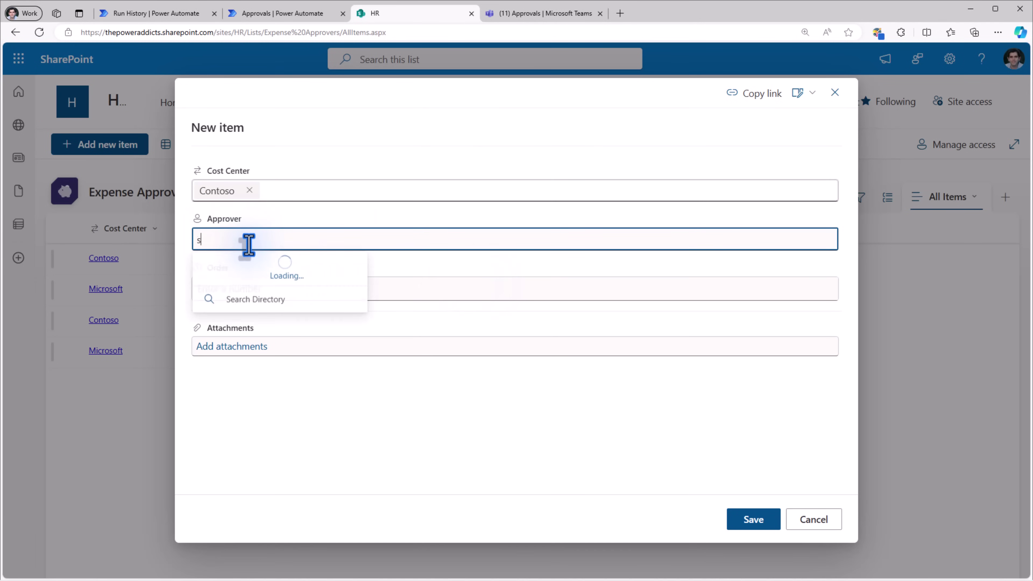
pyautogui.click(250, 270)
pyautogui.click(255, 289)
pyautogui.write('3')
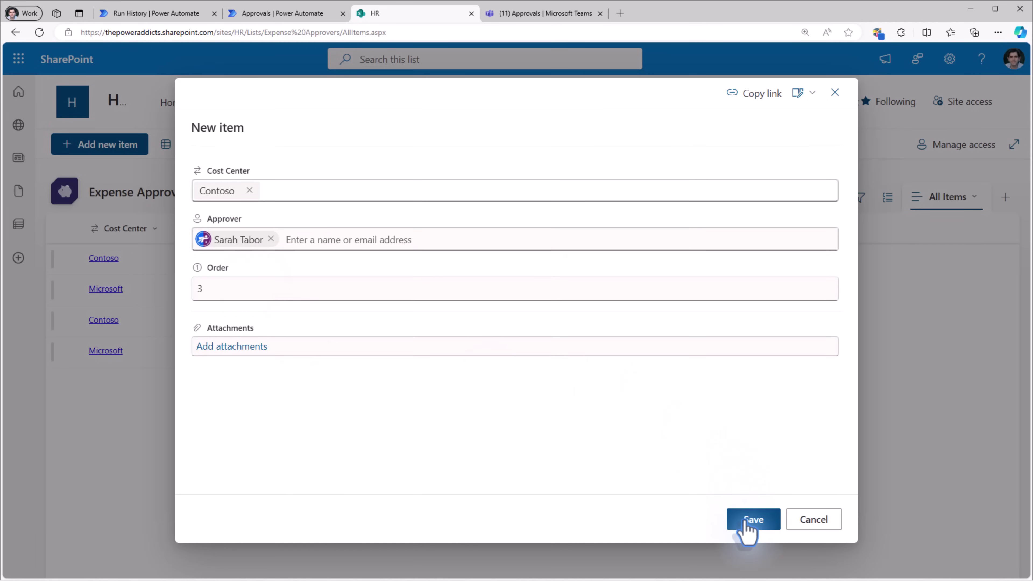
pyautogui.click(753, 519)
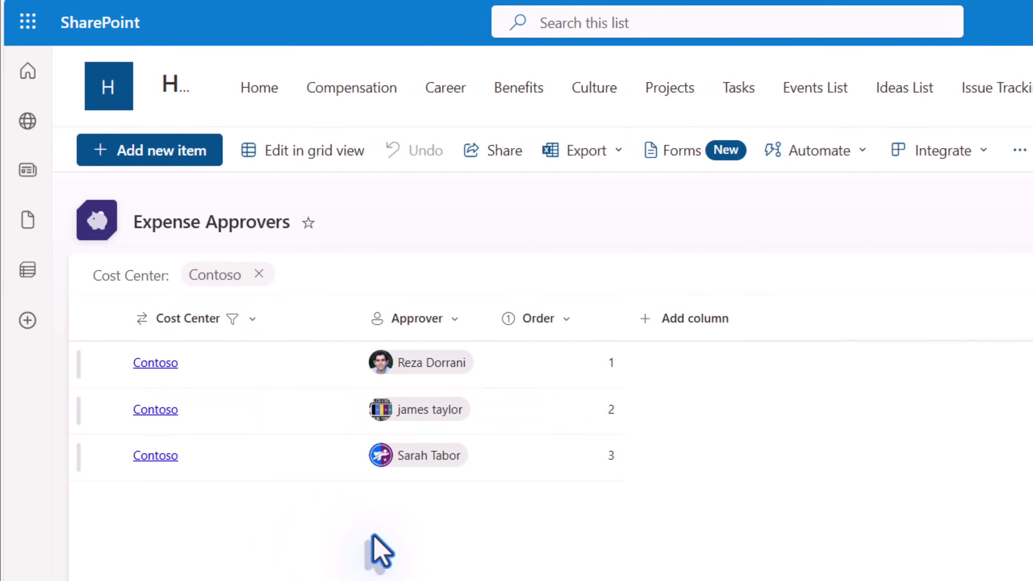
# - Swap the first two Contoso approvers' orders in grid view, setting them to 1 and 2
pyautogui.click(315, 157)
pyautogui.click(607, 412)
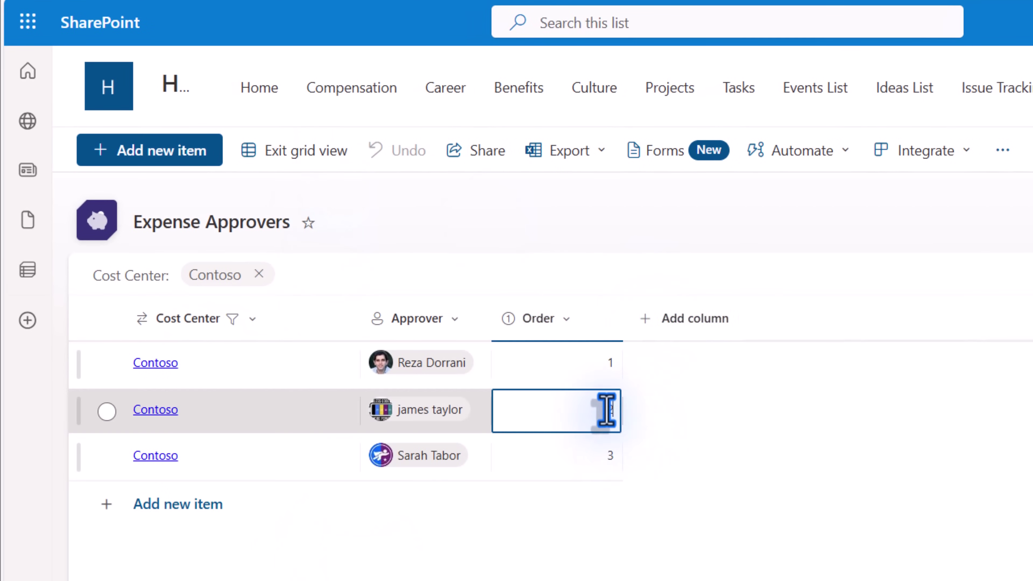
pyautogui.doubleClick(607, 410)
pyautogui.write('1')
pyautogui.click(606, 376)
pyautogui.write('2')
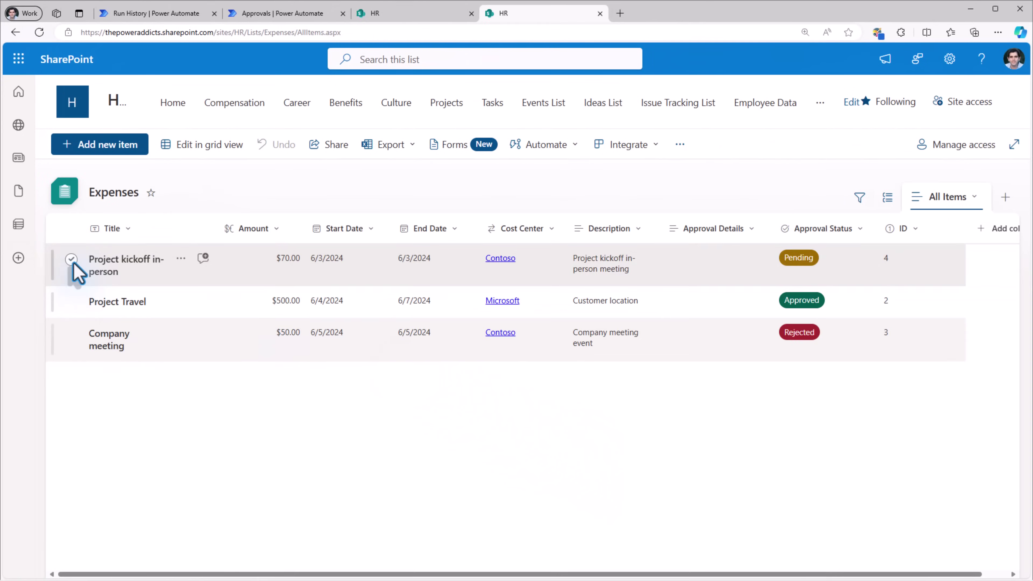
pyautogui.click(72, 260)
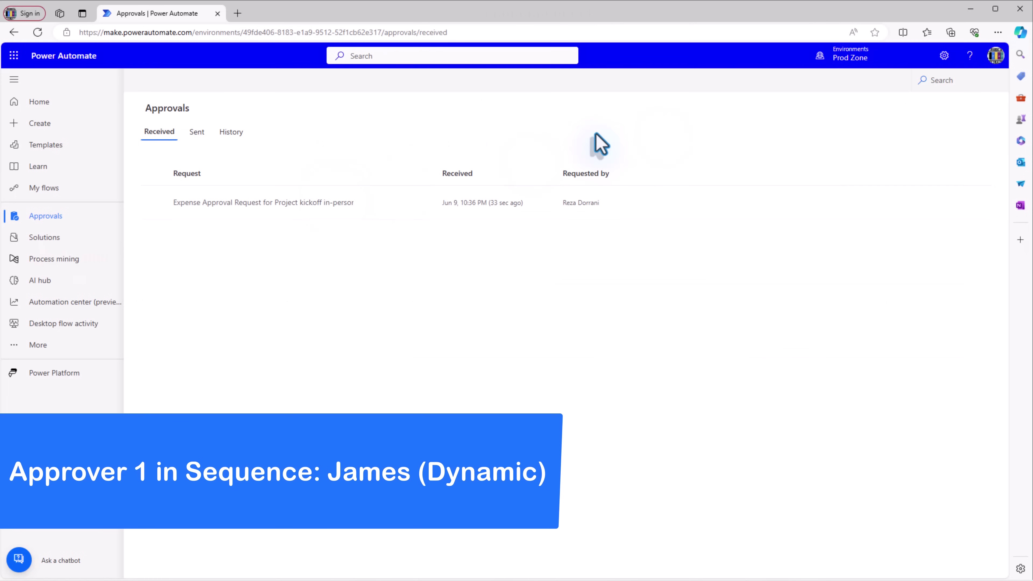
# - Approve the Project kickoff in-person request as the first approver with comment 'ok'
pyautogui.click(995, 55)
pyautogui.click(291, 203)
pyautogui.click(873, 447)
pyautogui.write('ok')
pyautogui.click(865, 561)
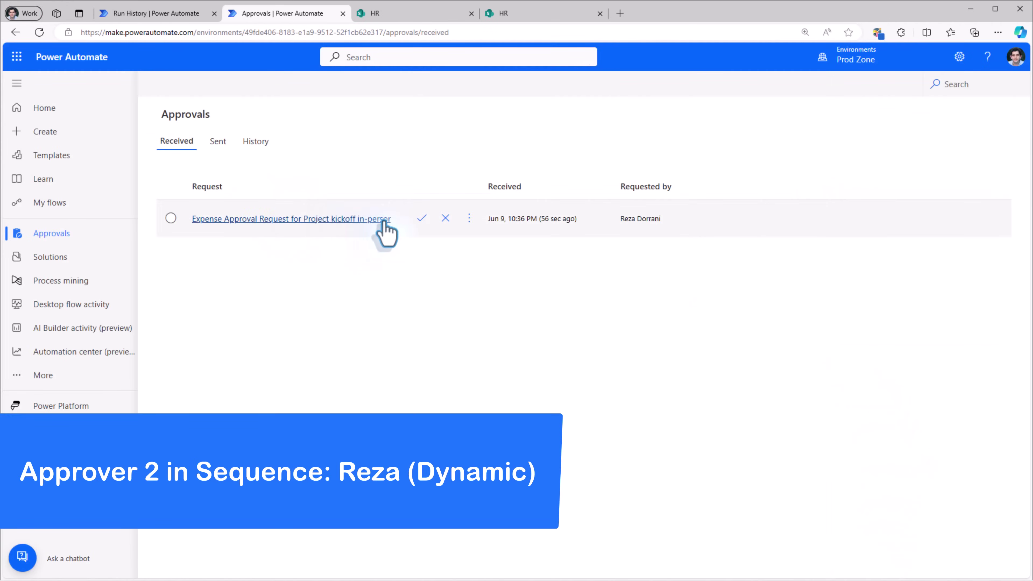
# - Approve the Project kickoff request as the second and then the final approver
pyautogui.click(421, 220)
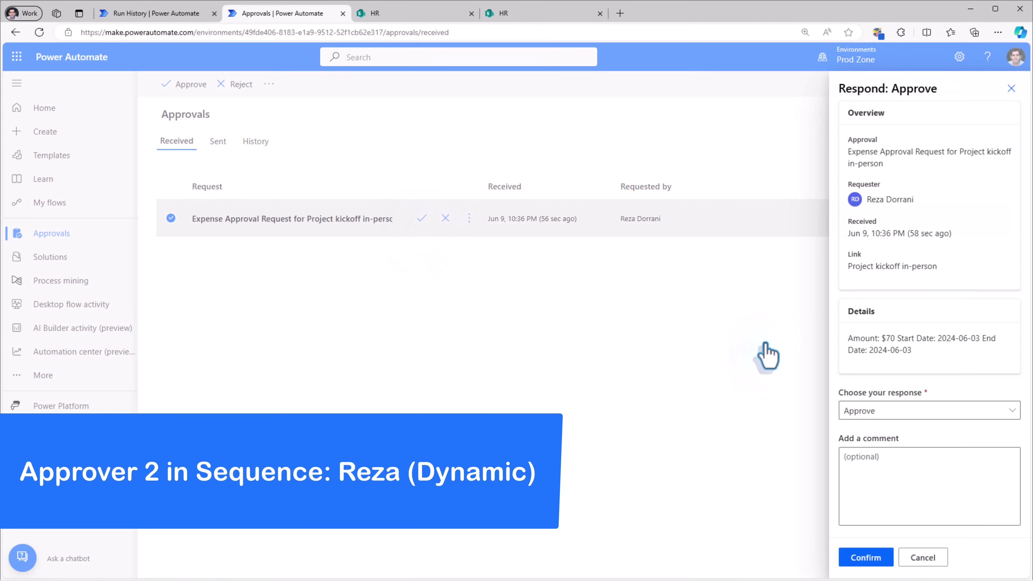
pyautogui.click(866, 557)
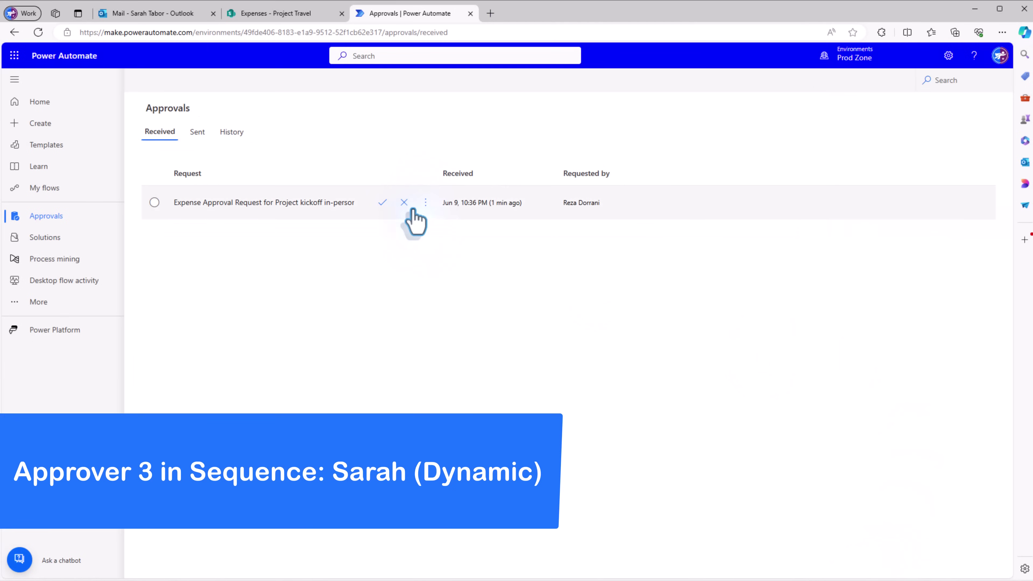
pyautogui.click(383, 203)
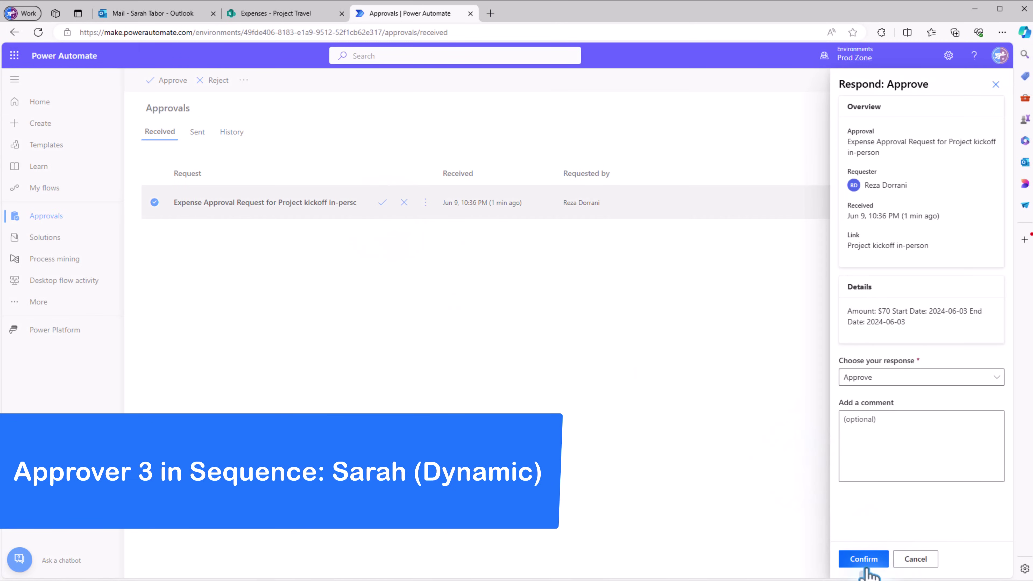
pyautogui.click(864, 559)
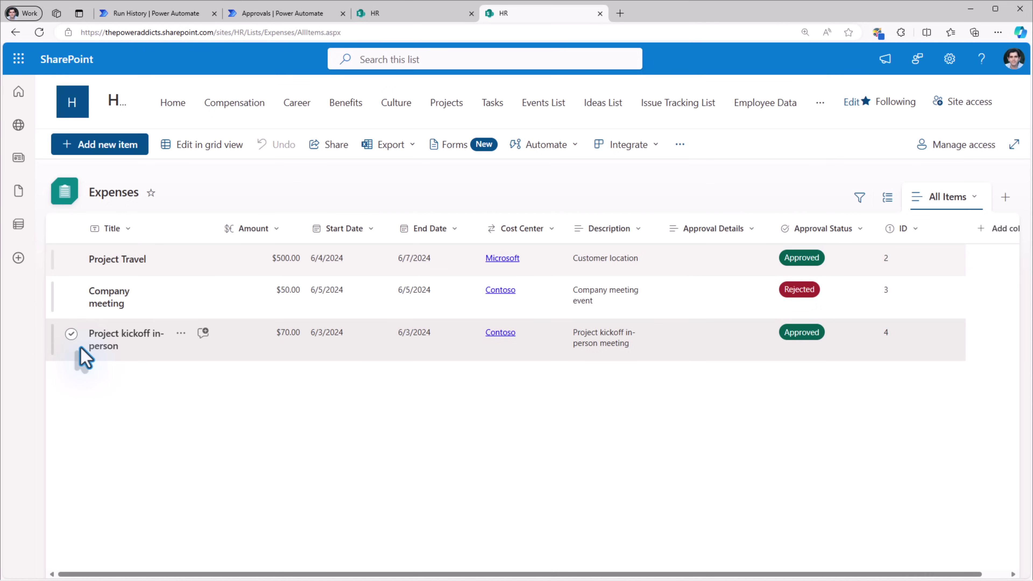
# - Open the Project kickoff in-person request and scroll to its final Approved status
pyautogui.click(84, 358)
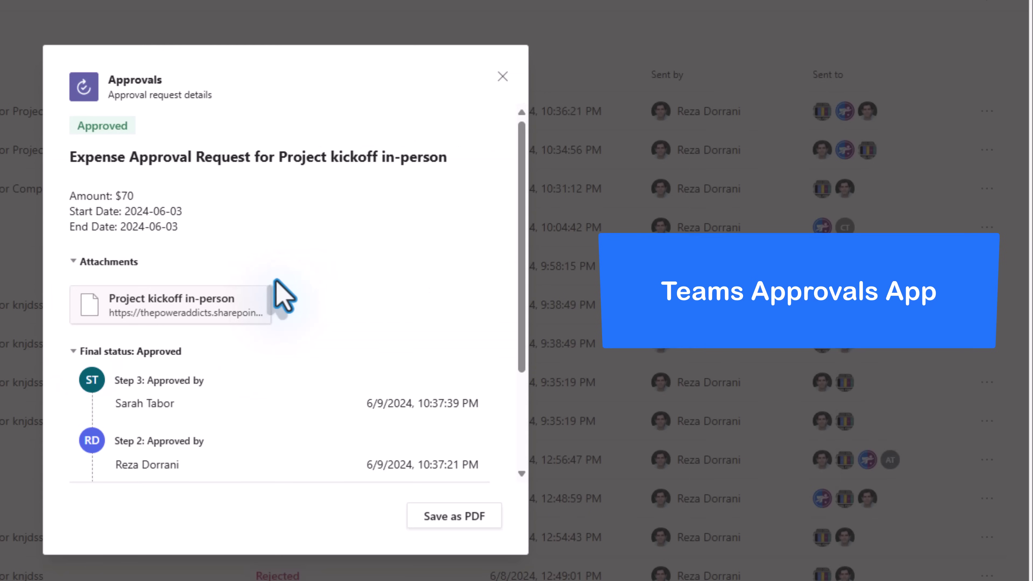
pyautogui.scroll(-3, 275, 281)
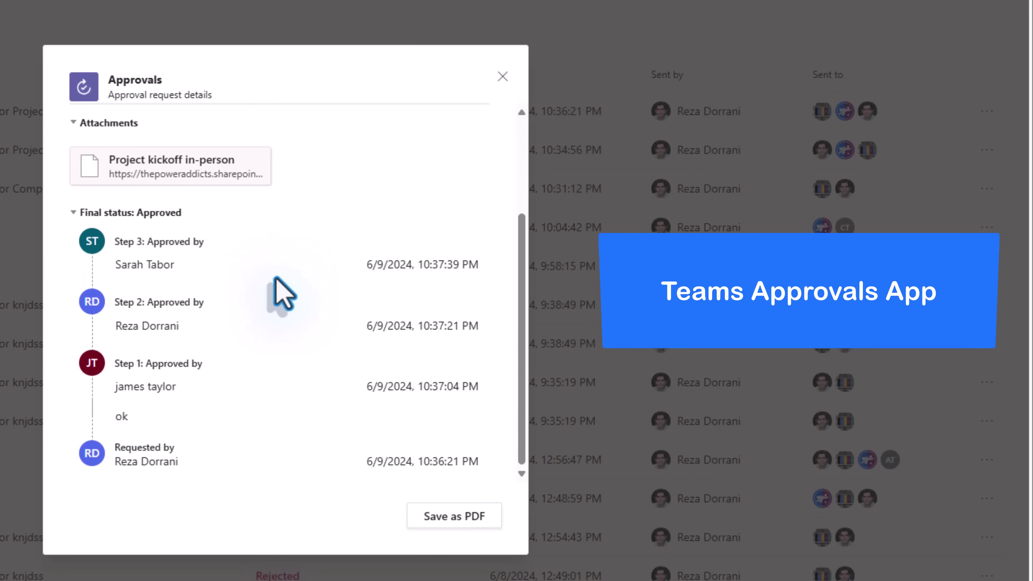